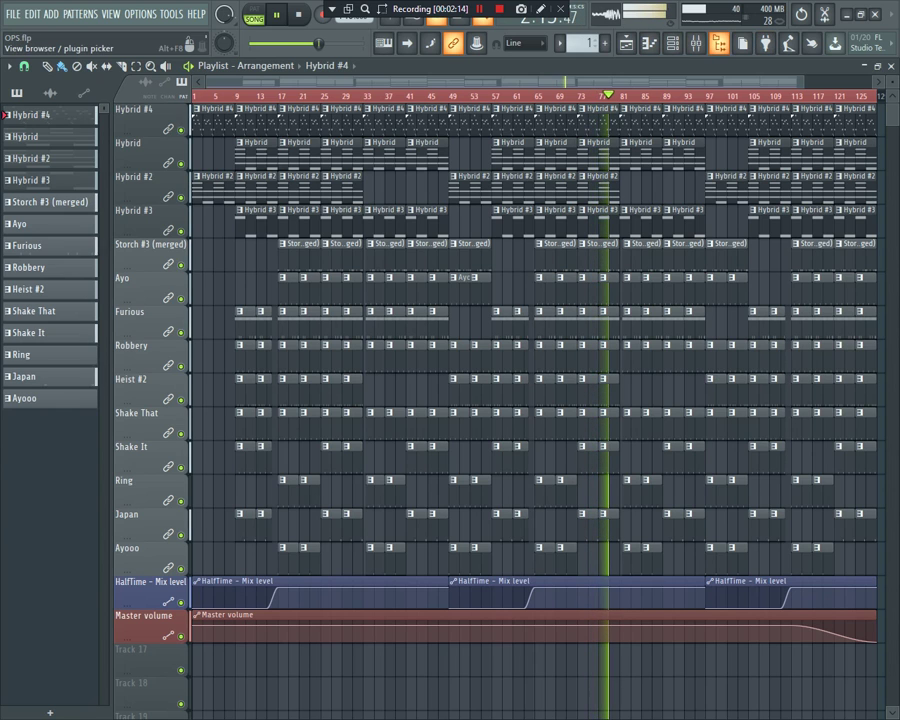
Step: Preview the Crash sample from the BulletProfBenz Kit Sound Fx folder and place it on Track 17 at bars 97, 49 and 1
{"action": "left_click", "coordinate": [718, 43]}
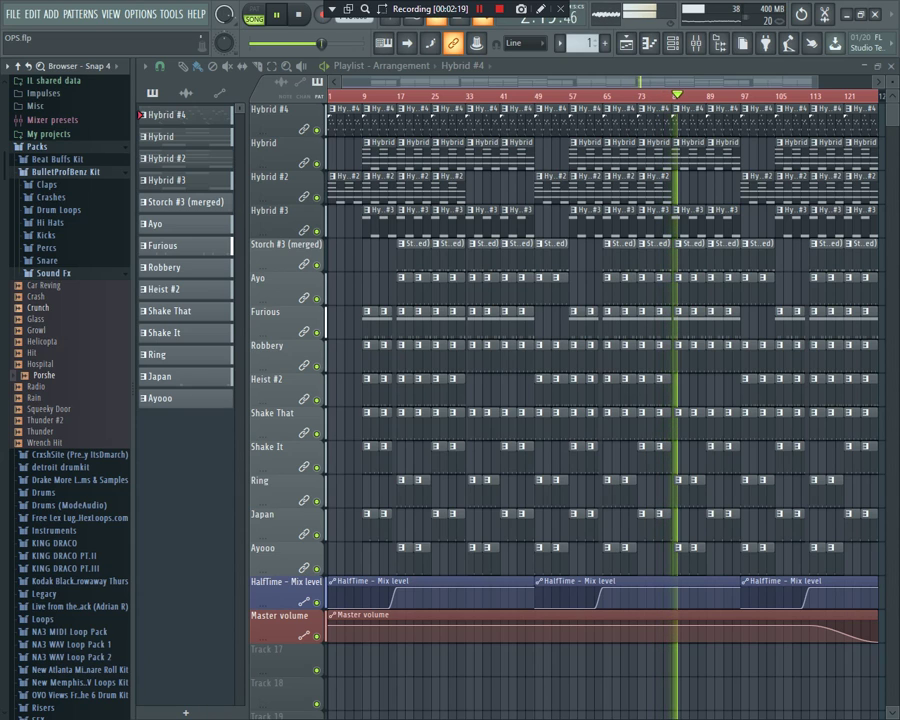
{"action": "left_click", "coordinate": [36, 296]}
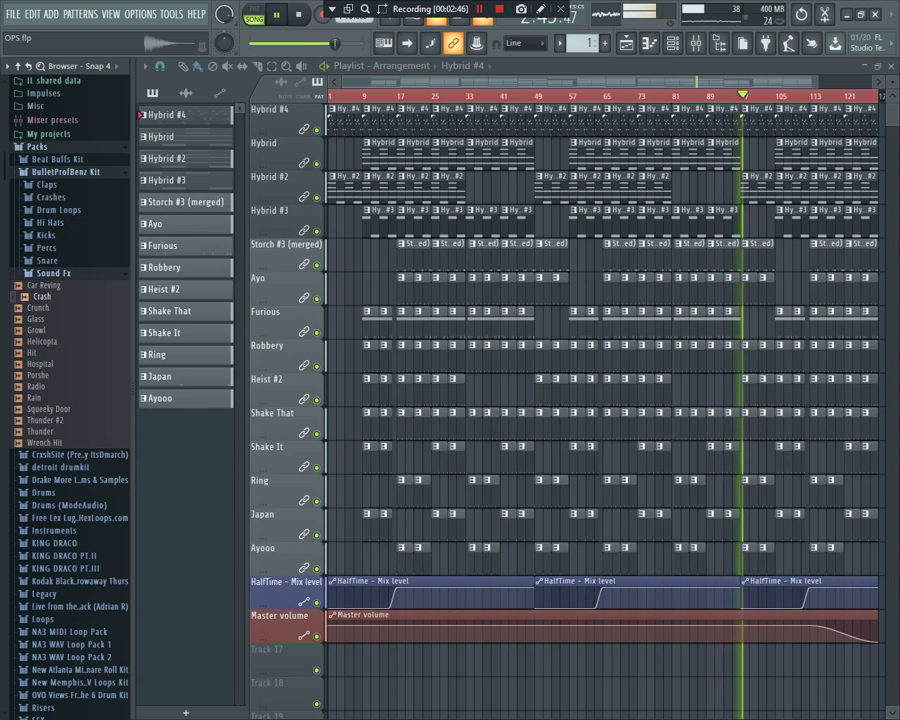
{"action": "left_click_drag", "start_coordinate": [41, 296], "coordinate": [743, 660]}
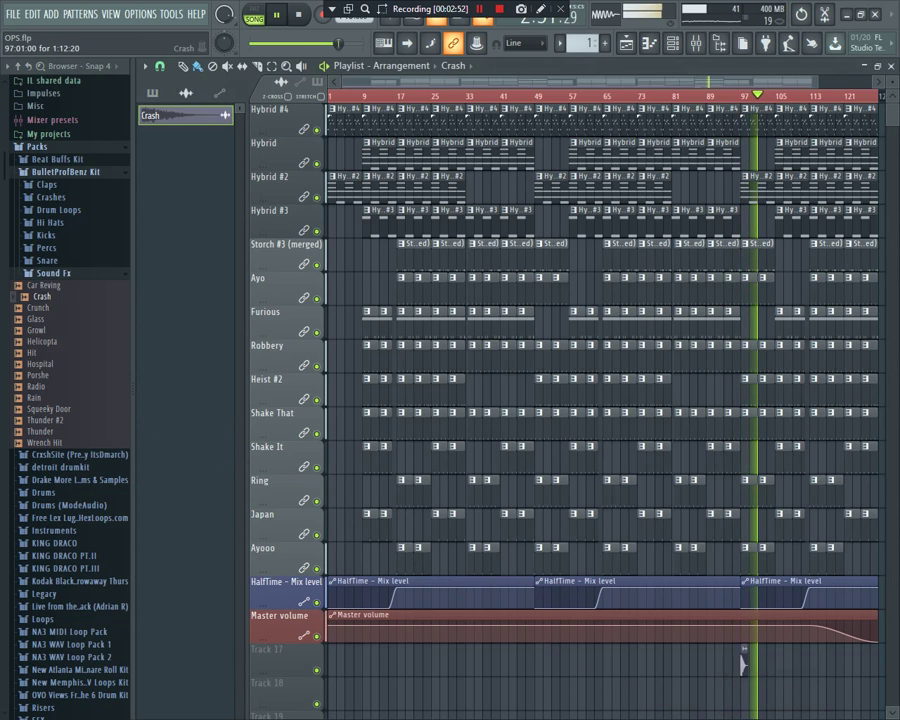
{"action": "left_click", "coordinate": [537, 660]}
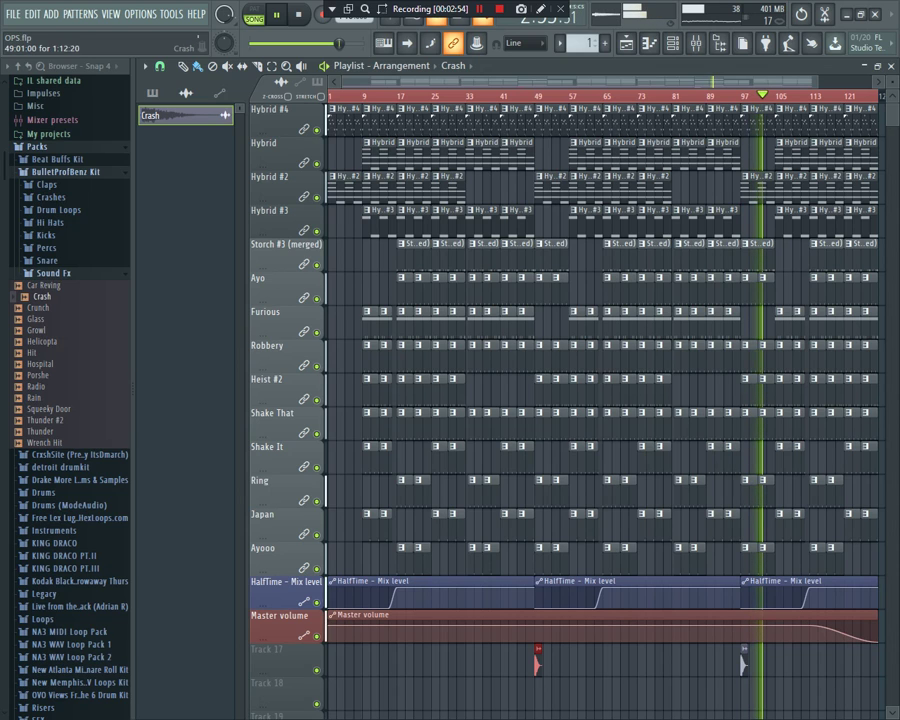
{"action": "left_click", "coordinate": [331, 660]}
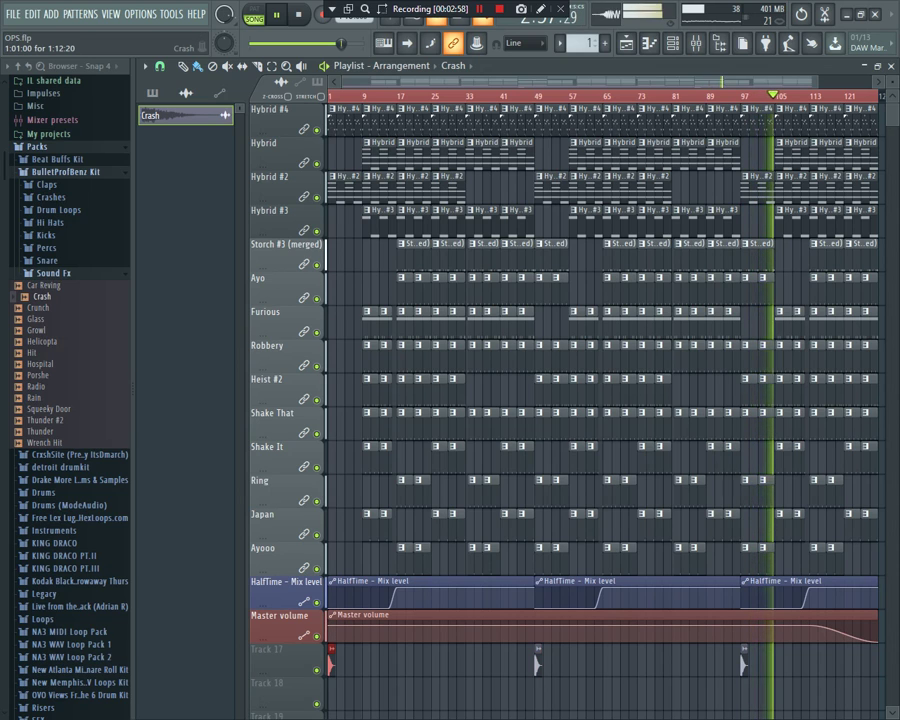
Step: Lengthen the Crash clips on Track 17 to two full bars, keeping them at bars 1, 49 and 97
{"action": "double_click", "coordinate": [331, 660]}
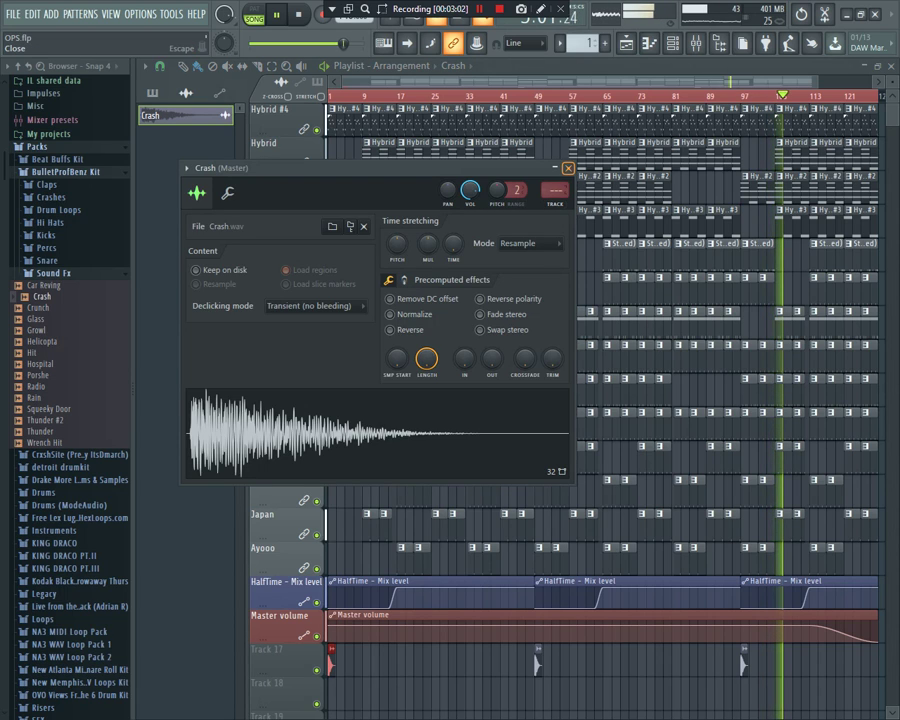
{"action": "left_click", "coordinate": [568, 168]}
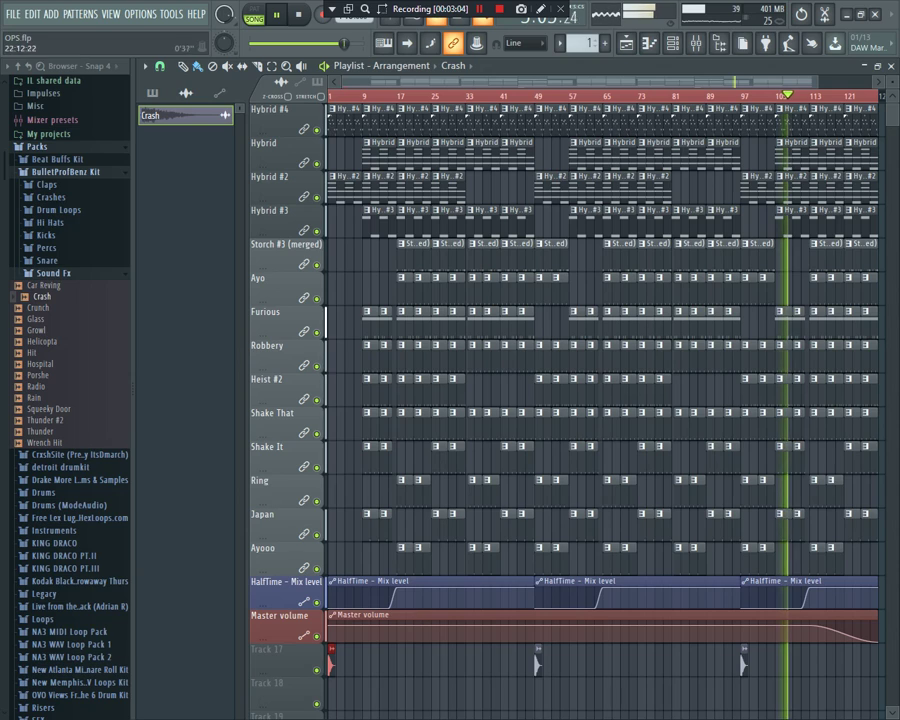
{"action": "scroll", "coordinate": [341, 95], "scroll_direction": "up", "scroll_amount": 6}
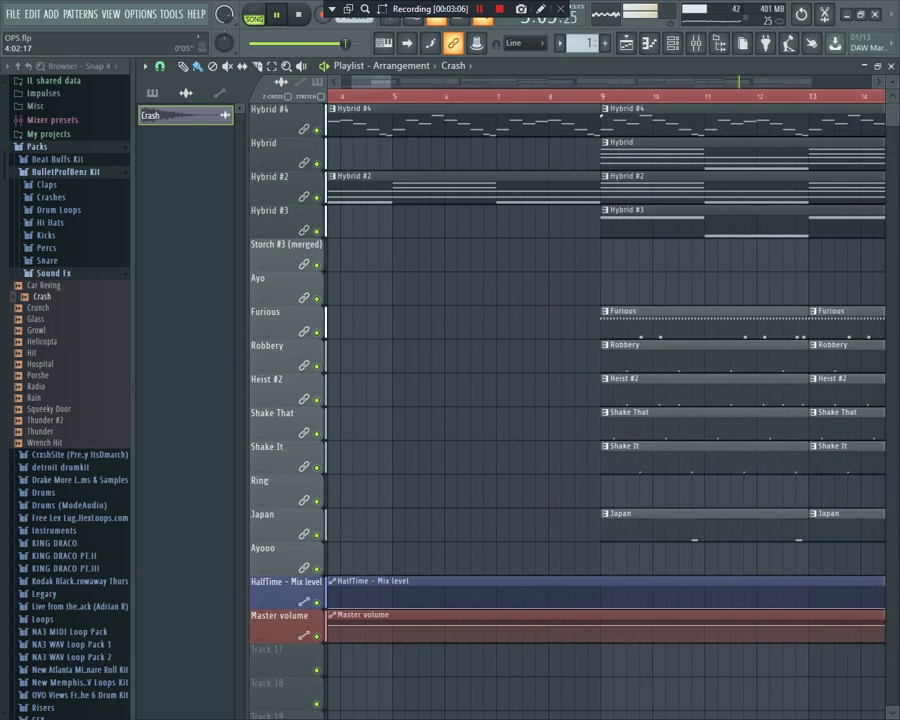
{"action": "left_click_drag", "start_coordinate": [371, 82], "coordinate": [361, 82]}
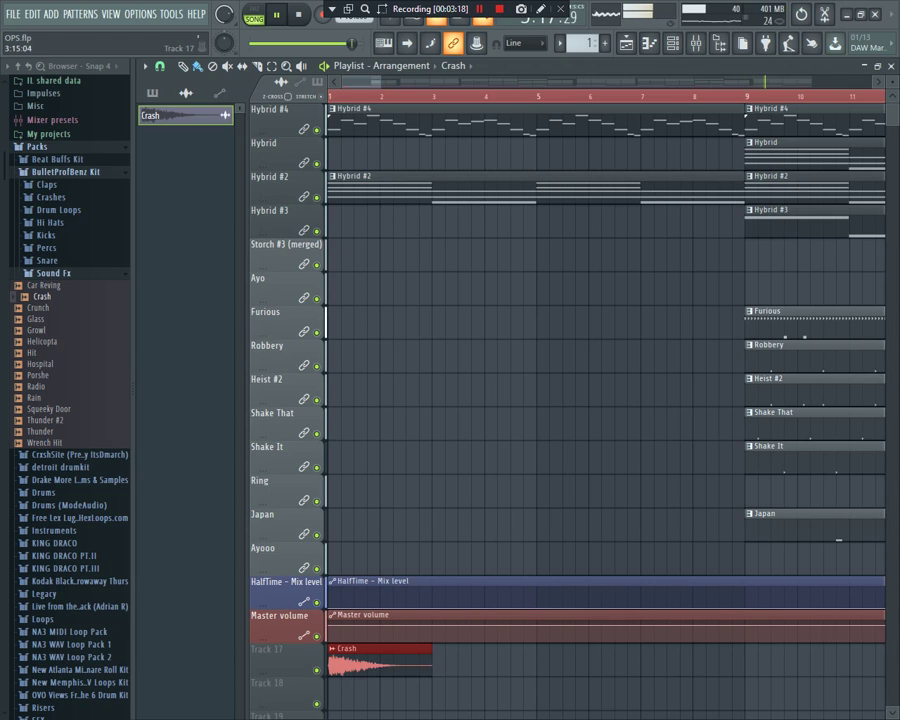
{"action": "scroll", "coordinate": [433, 662], "scroll_direction": "up", "scroll_amount": 3}
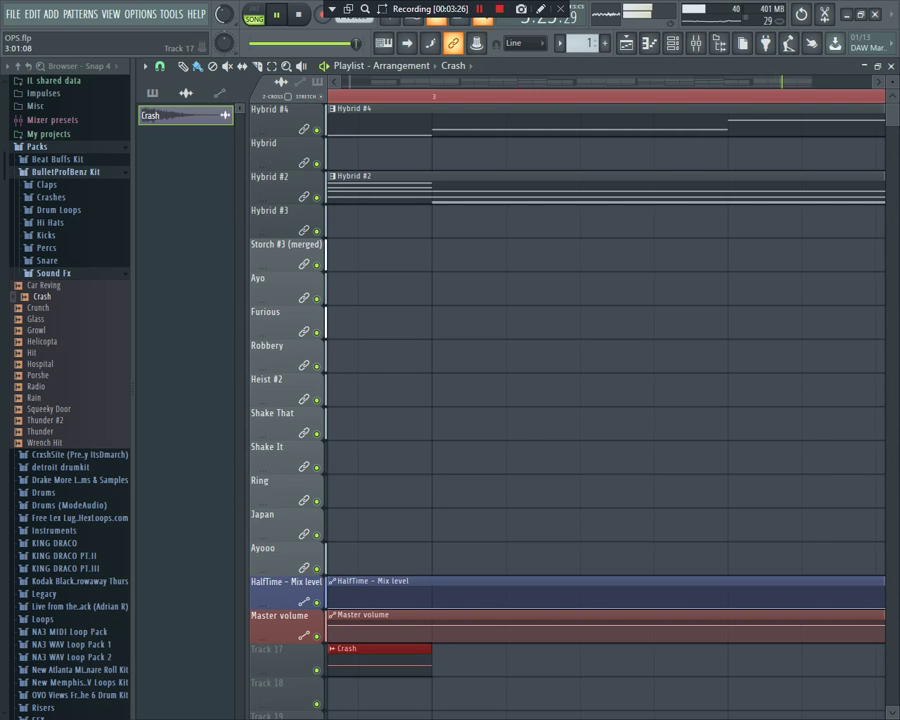
{"action": "key", "text": "shift+4"}
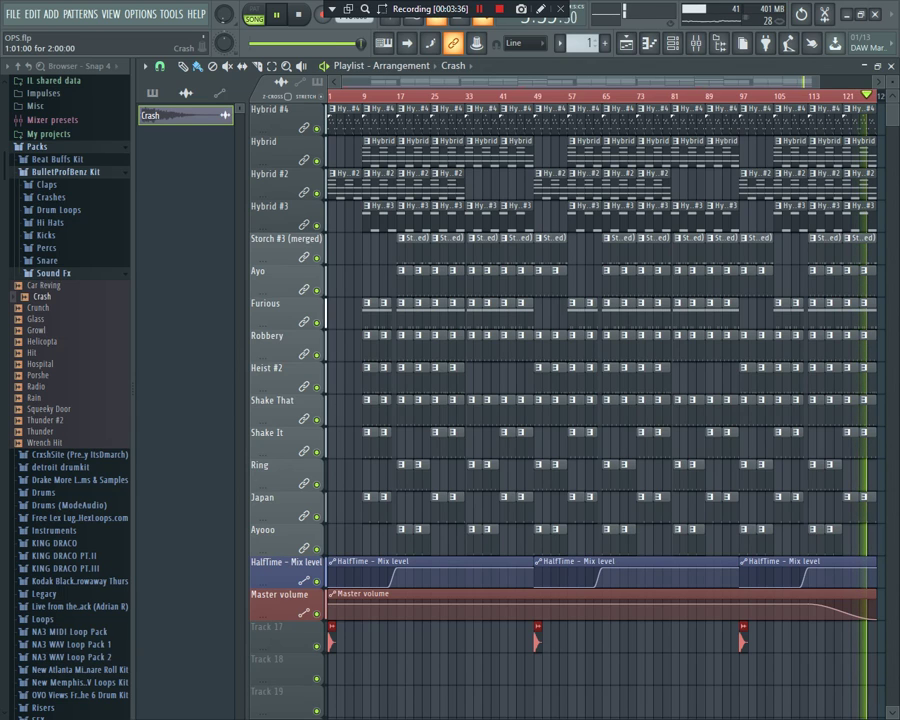
{"action": "left_click_drag", "start_coordinate": [331, 638], "coordinate": [365, 638]}
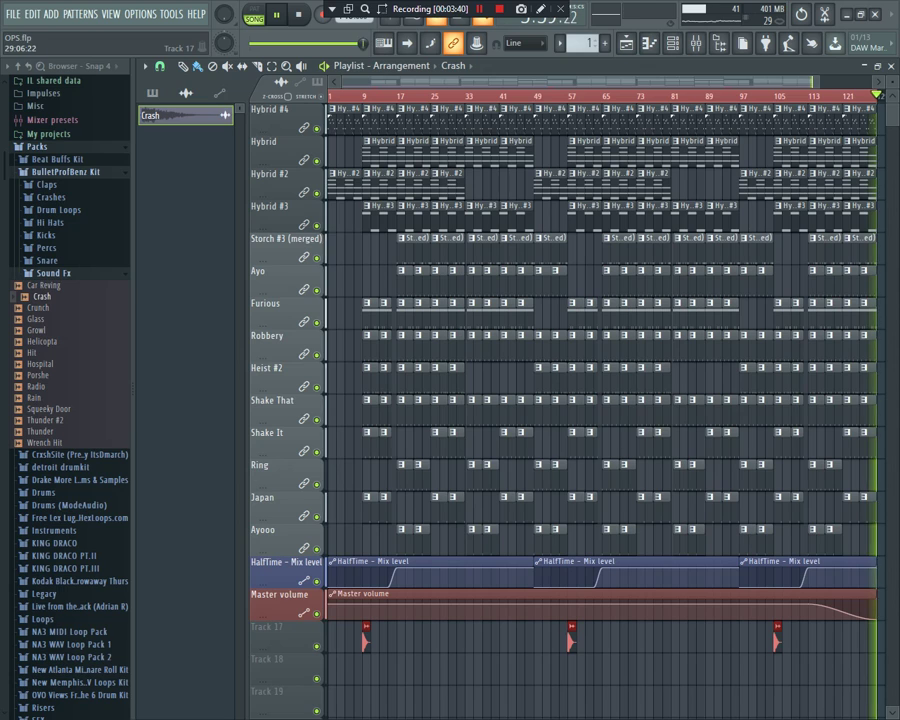
{"action": "left_click_drag", "start_coordinate": [368, 638], "coordinate": [330, 638]}
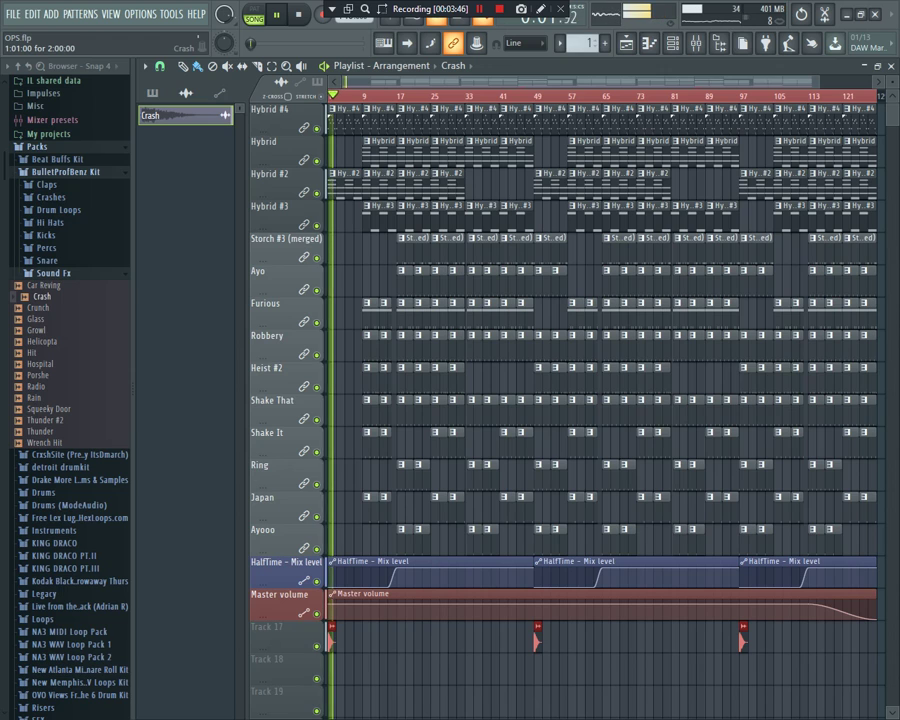
Step: Route the Crash channel to mixer track 15 and lower that track's fader below the Ayooo fader
{"action": "double_click", "coordinate": [331, 638]}
{"action": "key", "text": "ctrl+l"}
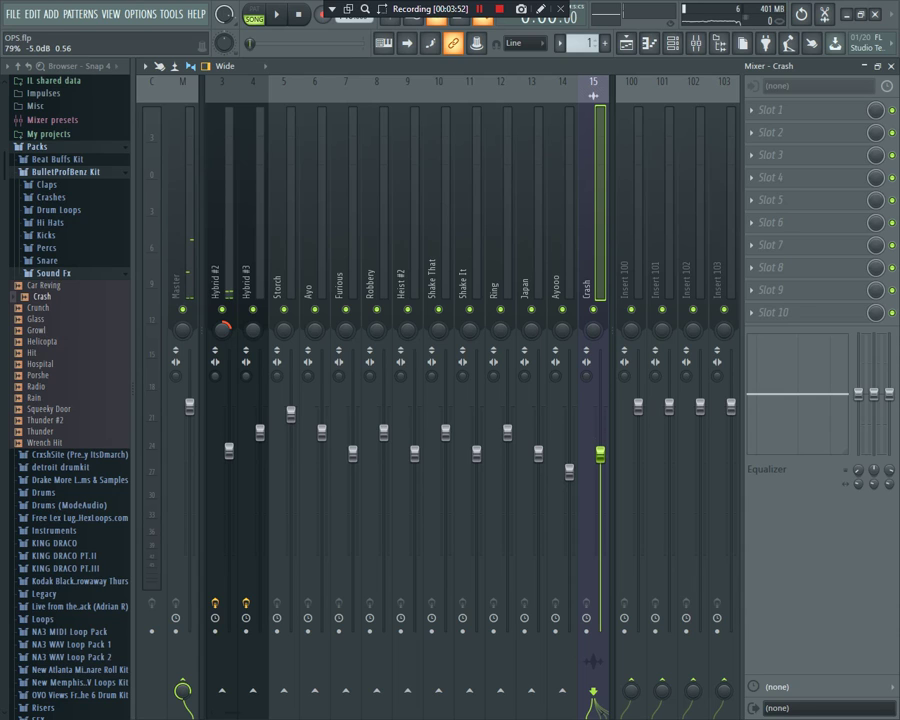
{"action": "left_click_drag", "start_coordinate": [600, 455], "coordinate": [600, 472]}
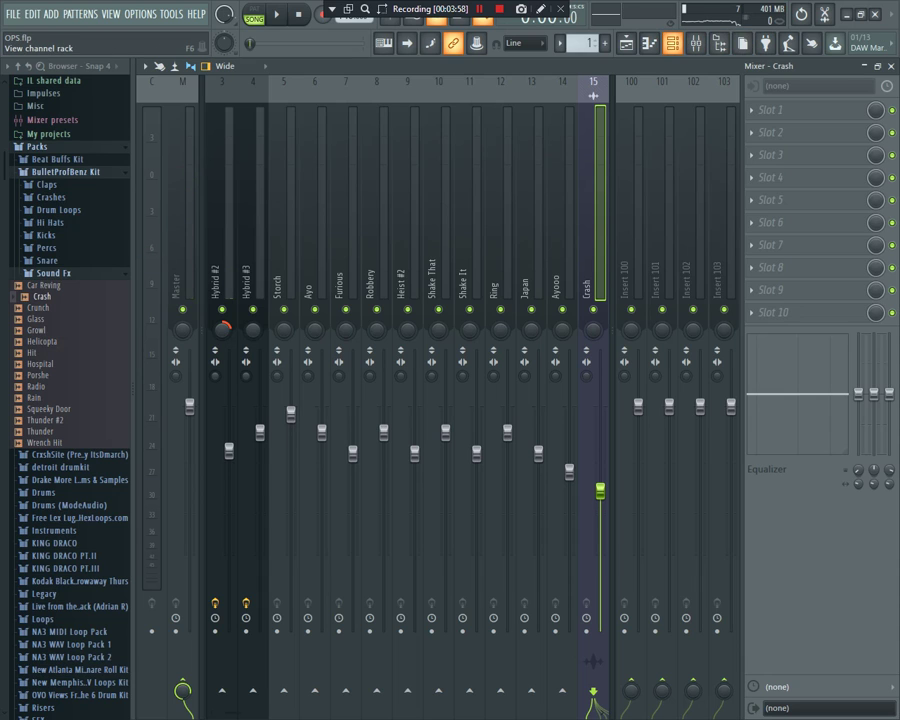
Step: Play the song from the start to check the Crash level, and browse the effects available for its first mixer slot
{"action": "key", "text": "F6"}
{"action": "key", "text": "space"}
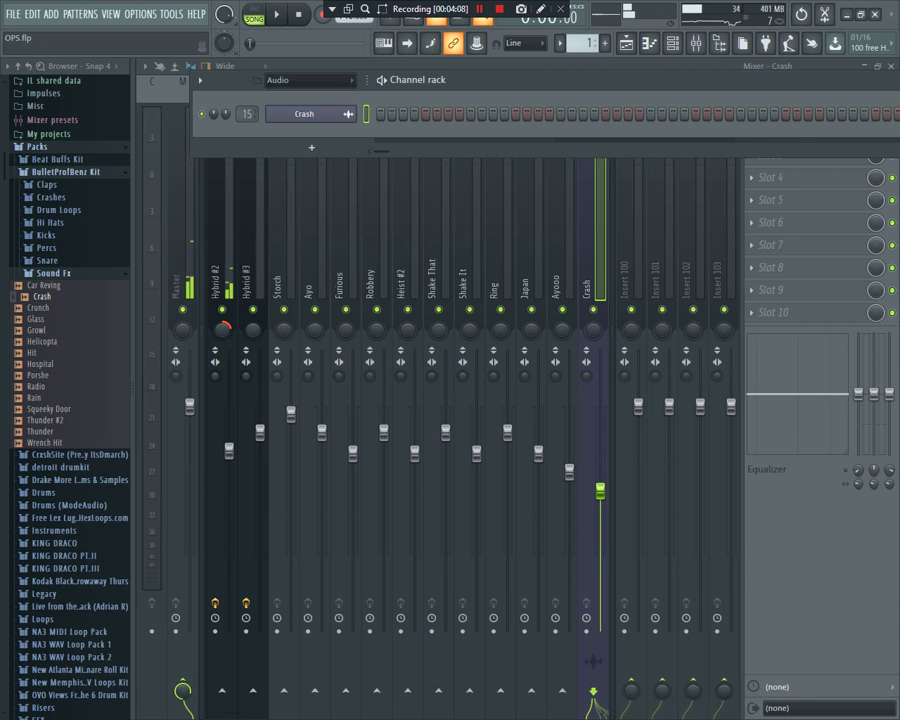
{"action": "key", "text": "space"}
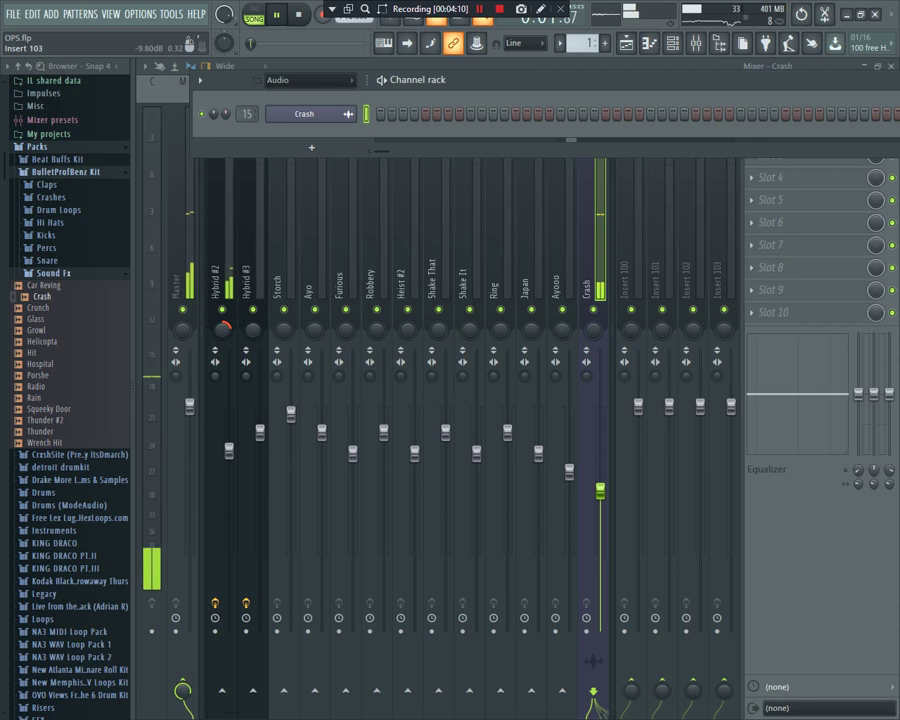
{"action": "key", "text": "F6"}
{"action": "left_click", "coordinate": [751, 110]}
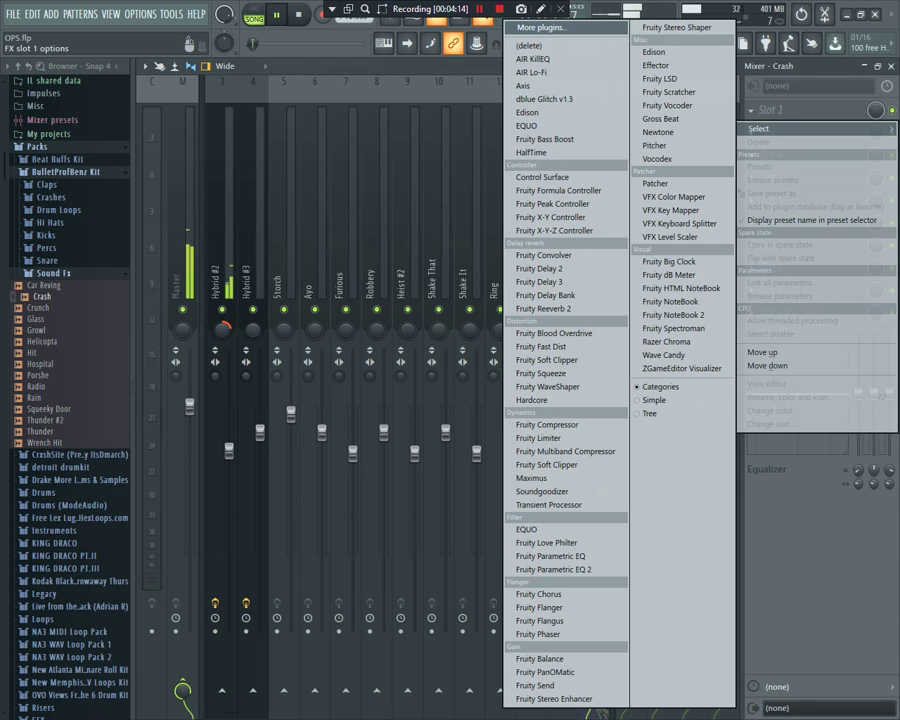
{"action": "left_click", "coordinate": [495, 82]}
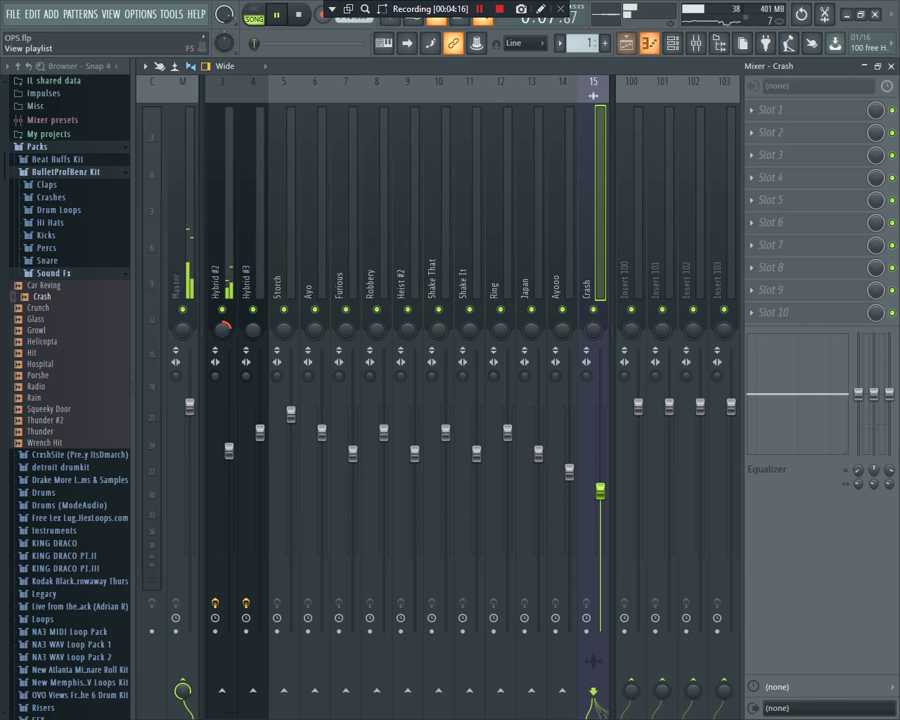
Step: Auto-name playlist Track 17 after its Crash clips and move it up above the HalfTime - Mix level track
{"action": "key", "text": "F5"}
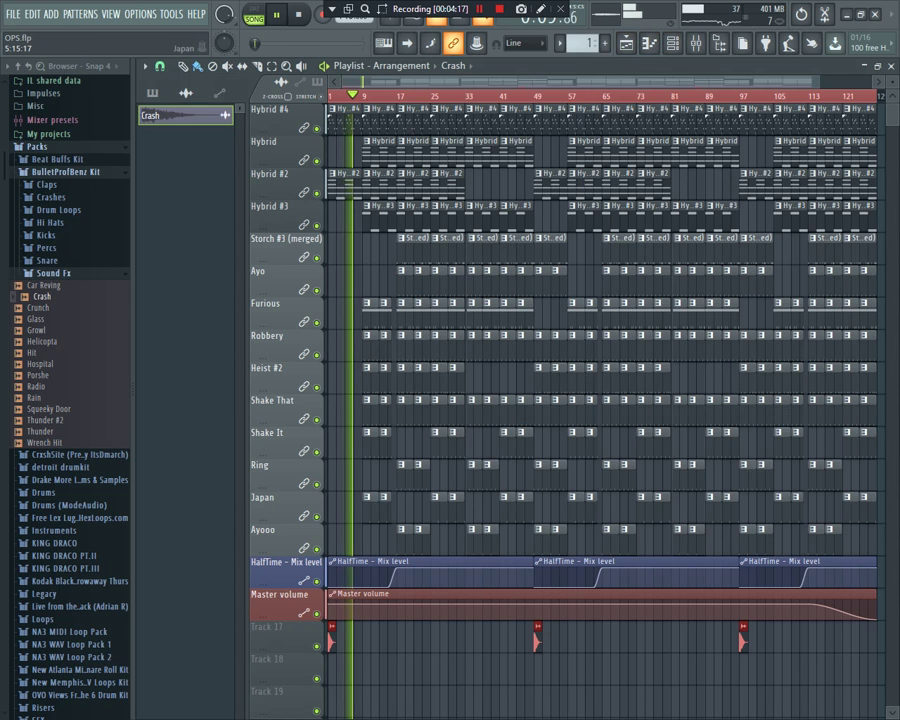
{"action": "right_click", "coordinate": [282, 630]}
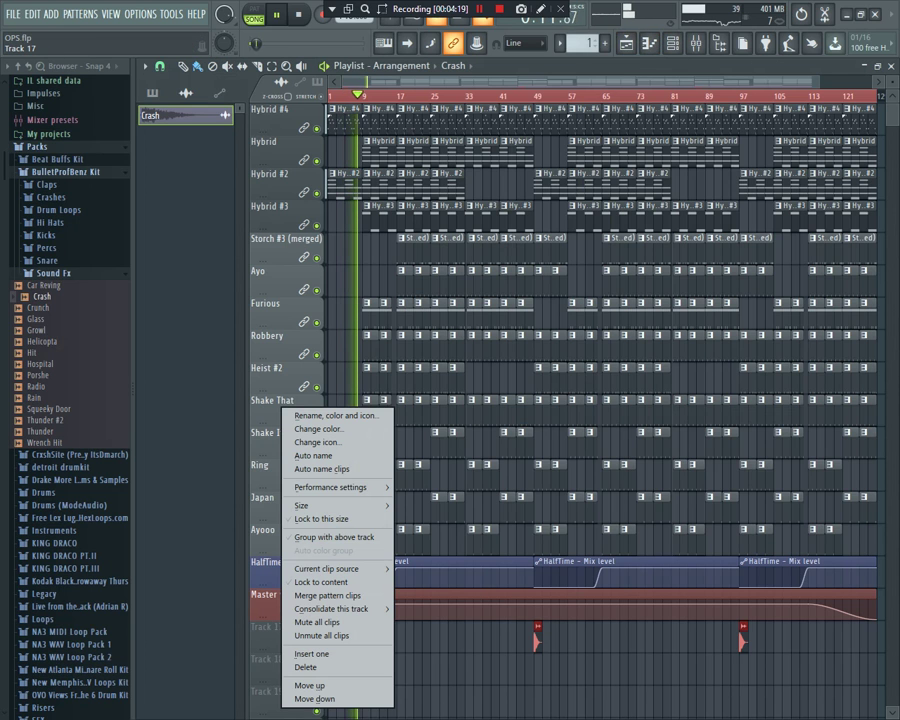
{"action": "left_click", "coordinate": [314, 455]}
{"action": "right_click", "coordinate": [282, 630]}
{"action": "left_click", "coordinate": [308, 685]}
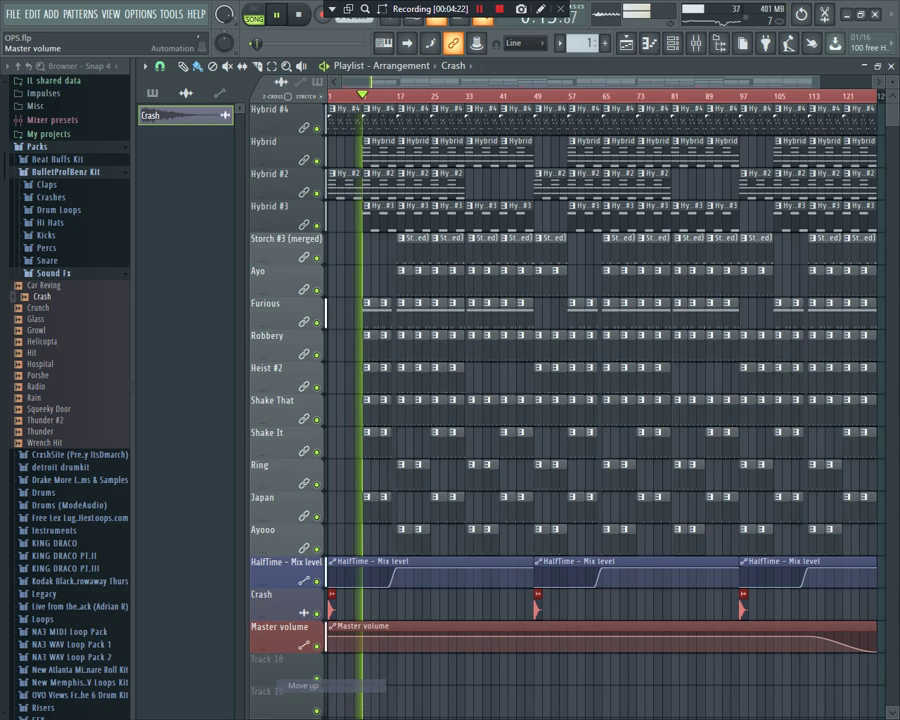
{"action": "right_click", "coordinate": [272, 600]}
{"action": "left_click", "coordinate": [303, 685]}
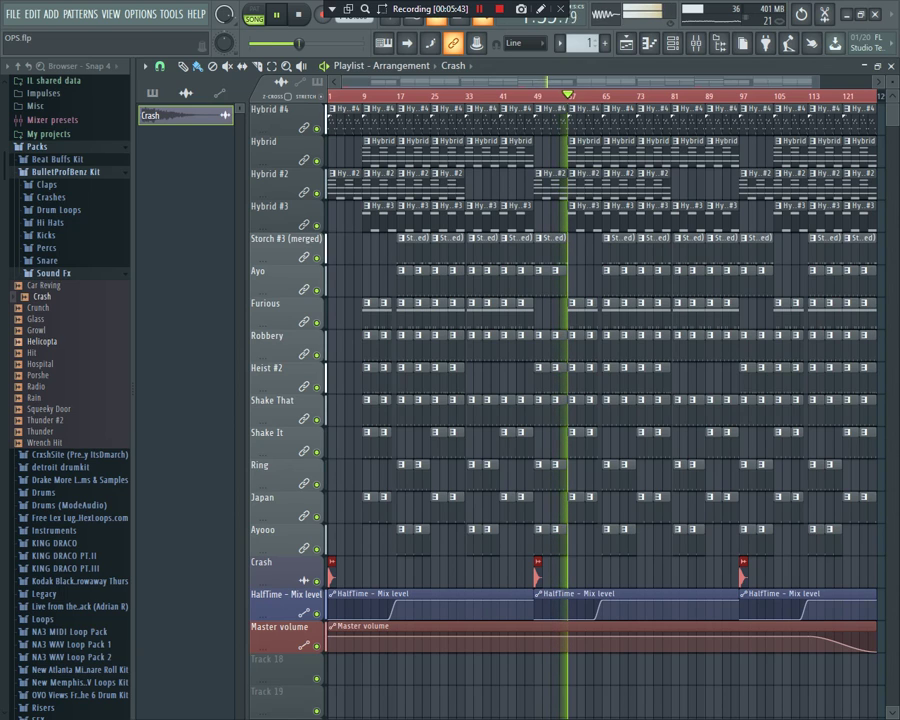
Step: Audition the Helicopta, Hit, Hospital and Thunder #2 sound effects while the song plays
{"action": "left_click", "coordinate": [42, 341]}
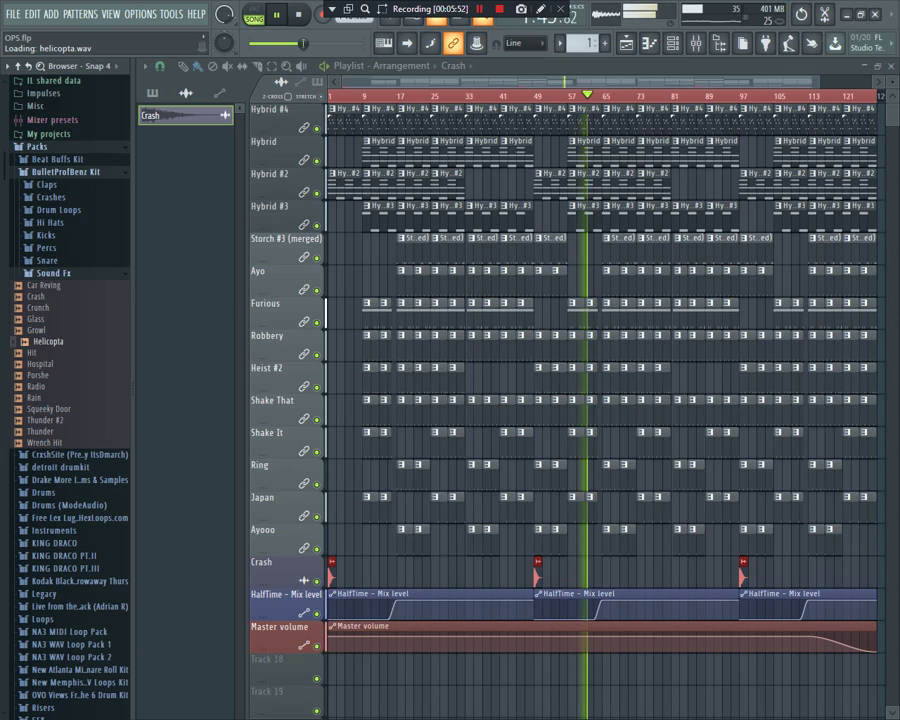
{"action": "left_click", "coordinate": [38, 352]}
{"action": "left_click", "coordinate": [46, 364]}
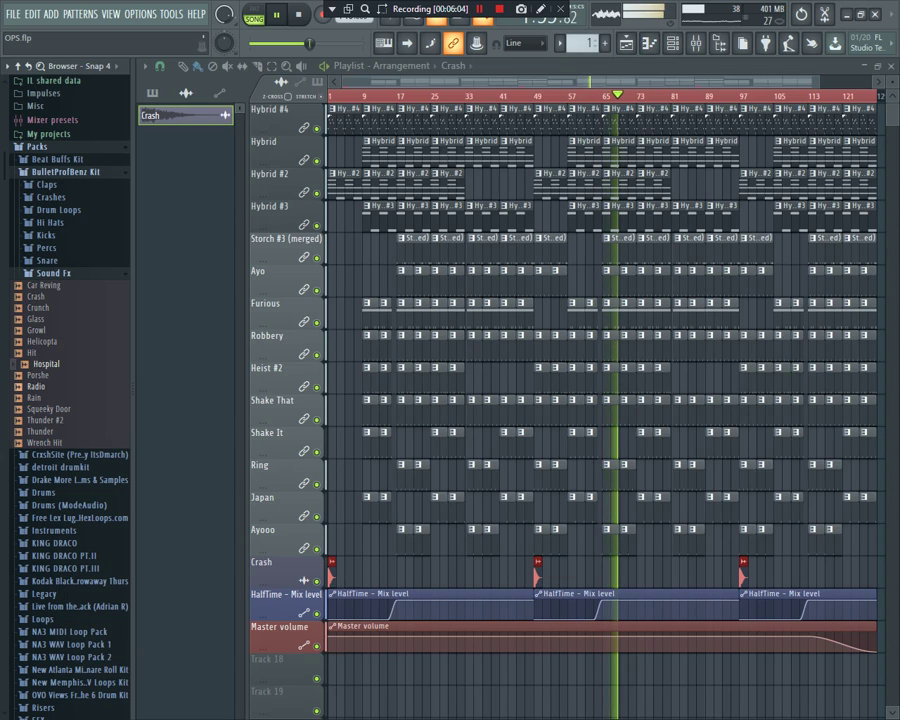
{"action": "left_click", "coordinate": [50, 420]}
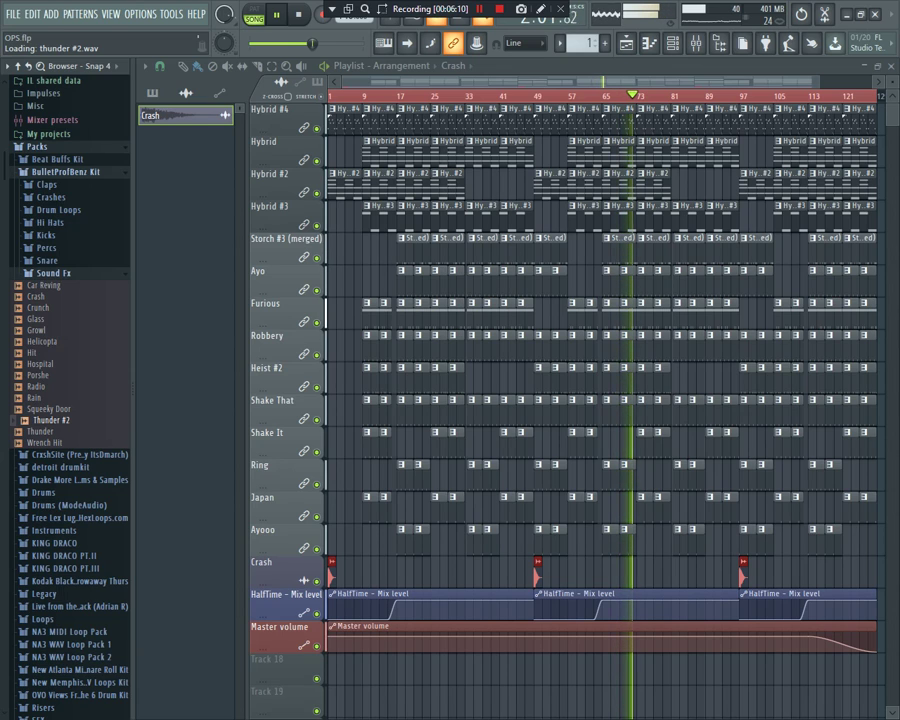
Step: Restart playback from the beginning and replace the Crash channel's sample with Thunder #2
{"action": "key", "text": "space"}
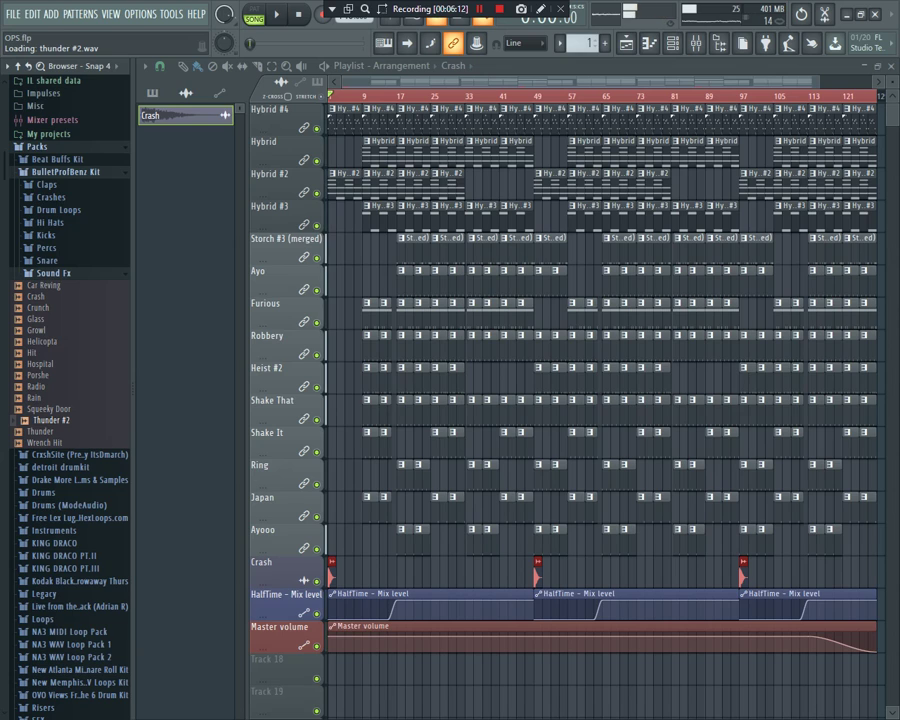
{"action": "key", "text": "space"}
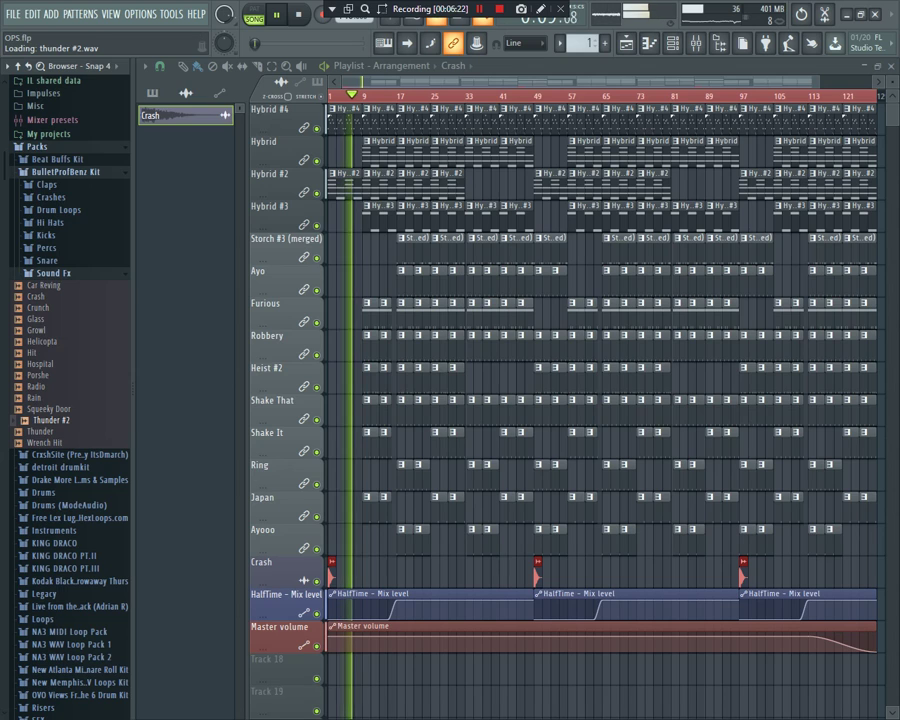
{"action": "left_click_drag", "start_coordinate": [51, 420], "coordinate": [70, 420]}
{"action": "left_click_drag", "start_coordinate": [95, 327], "coordinate": [308, 606]}
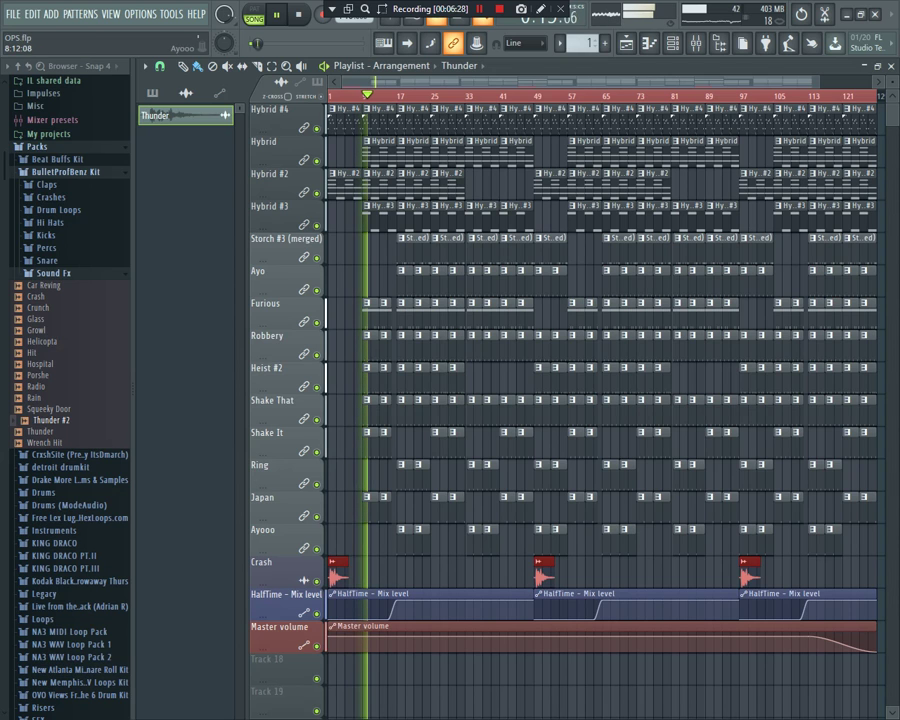
Step: Cut the quiet lead-in from the Thunder clips so the thunder hits right at bar 1, and replay from the start
{"action": "scroll", "coordinate": [345, 96], "scroll_direction": "up", "scroll_amount": 4}
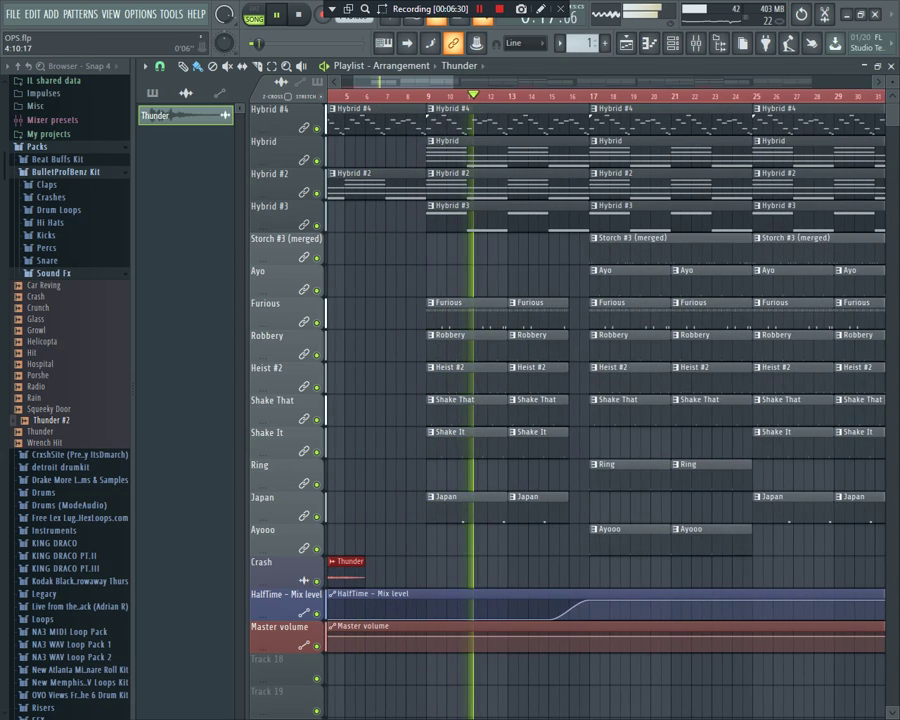
{"action": "scroll", "coordinate": [600, 380], "scroll_direction": "up", "scroll_amount": 5}
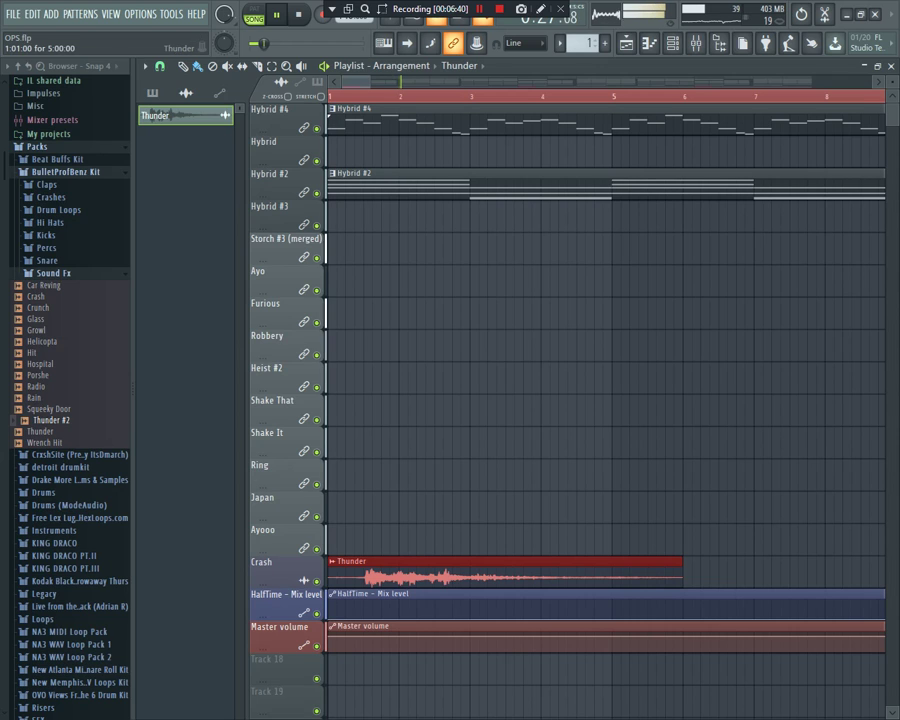
{"action": "left_click_drag", "start_coordinate": [394, 571], "coordinate": [354, 571]}
{"action": "key", "text": "space"}
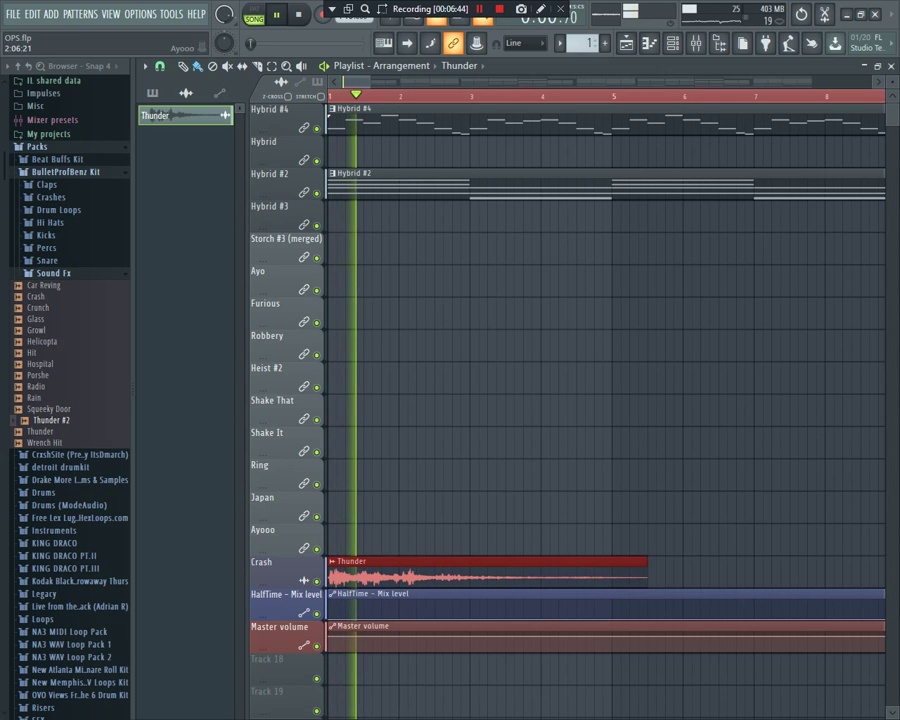
Step: Shorten the Thunder clips to four bars, ending the first one at bar 5, and replay from the start
{"action": "scroll", "coordinate": [467, 380], "scroll_direction": "down", "scroll_amount": 2}
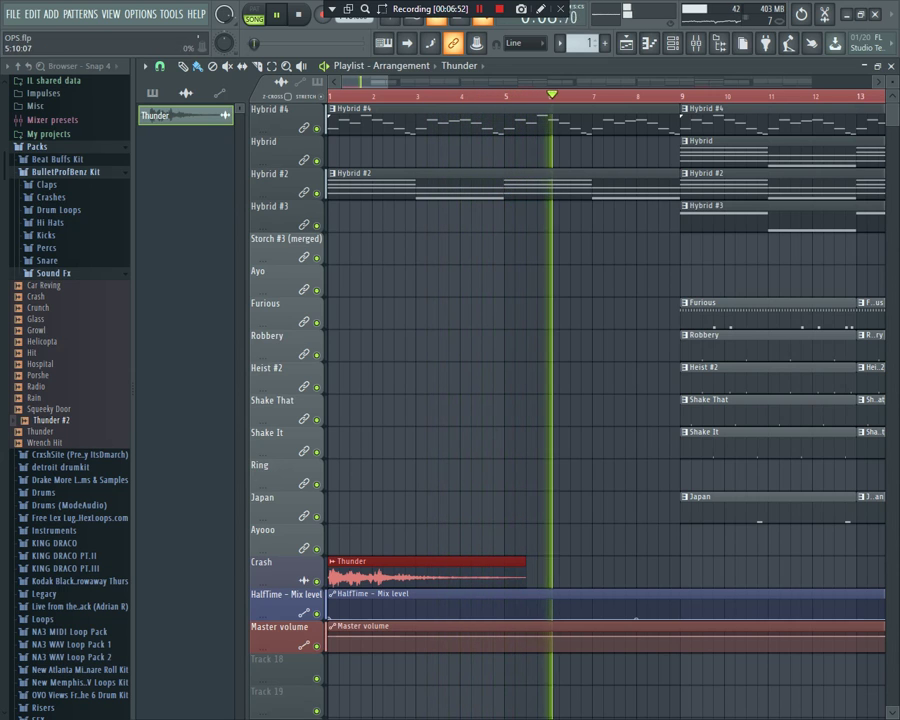
{"action": "left_click_drag", "start_coordinate": [525, 577], "coordinate": [505, 577]}
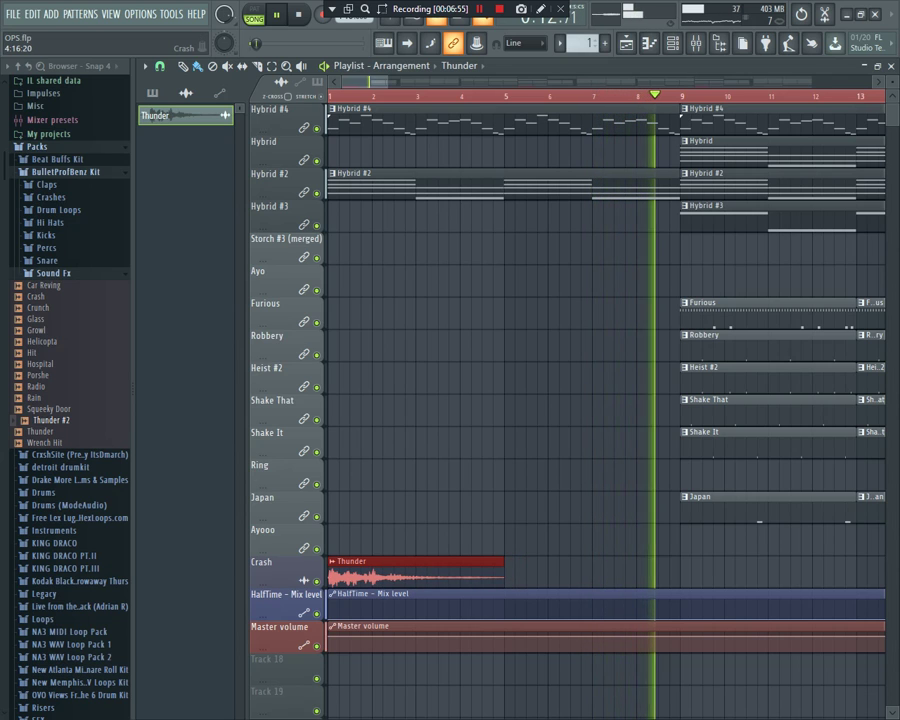
{"action": "key", "text": "space"}
{"action": "key", "text": "space"}
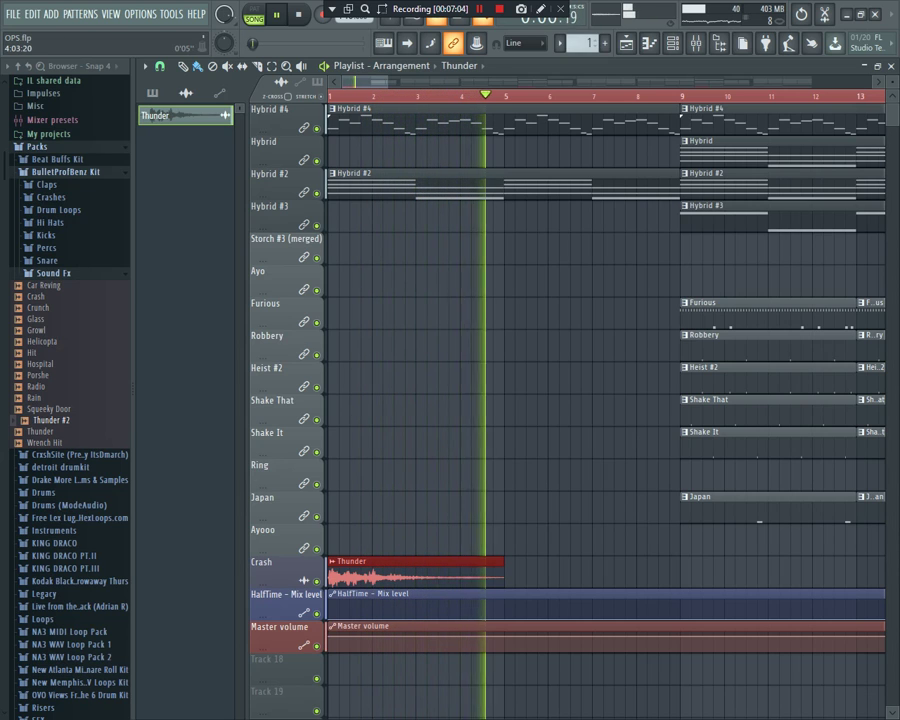
Step: Make Thunder the Crash track's current clip source so the track takes over its name
{"action": "scroll", "coordinate": [466, 95], "scroll_direction": "down", "scroll_amount": 5}
{"action": "scroll", "coordinate": [490, 275], "scroll_direction": "down", "scroll_amount": 6}
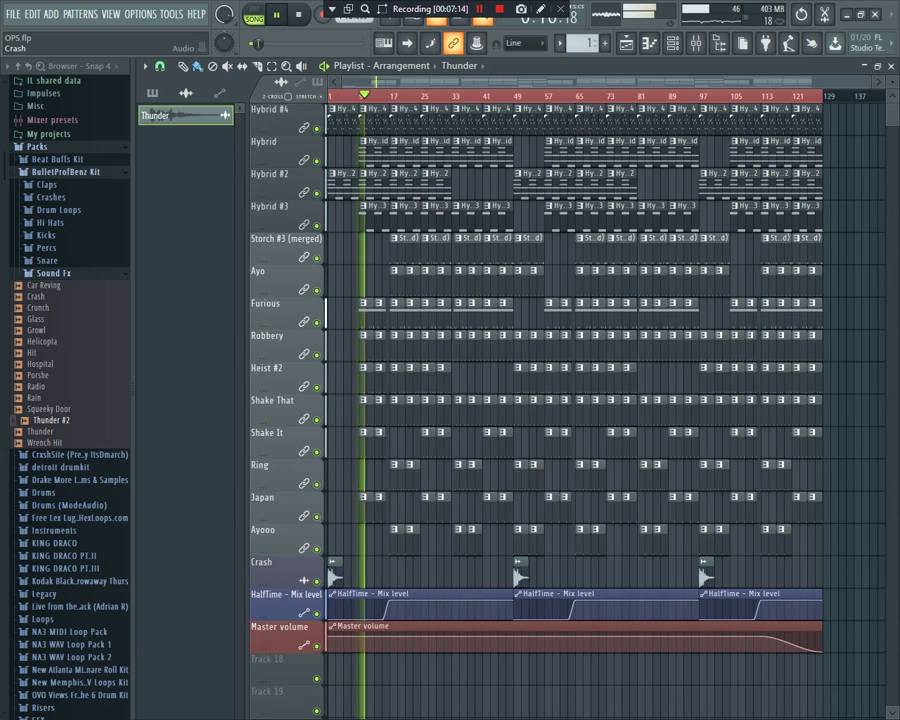
{"action": "right_click", "coordinate": [277, 567]}
{"action": "mouse_move", "coordinate": [322, 569]}
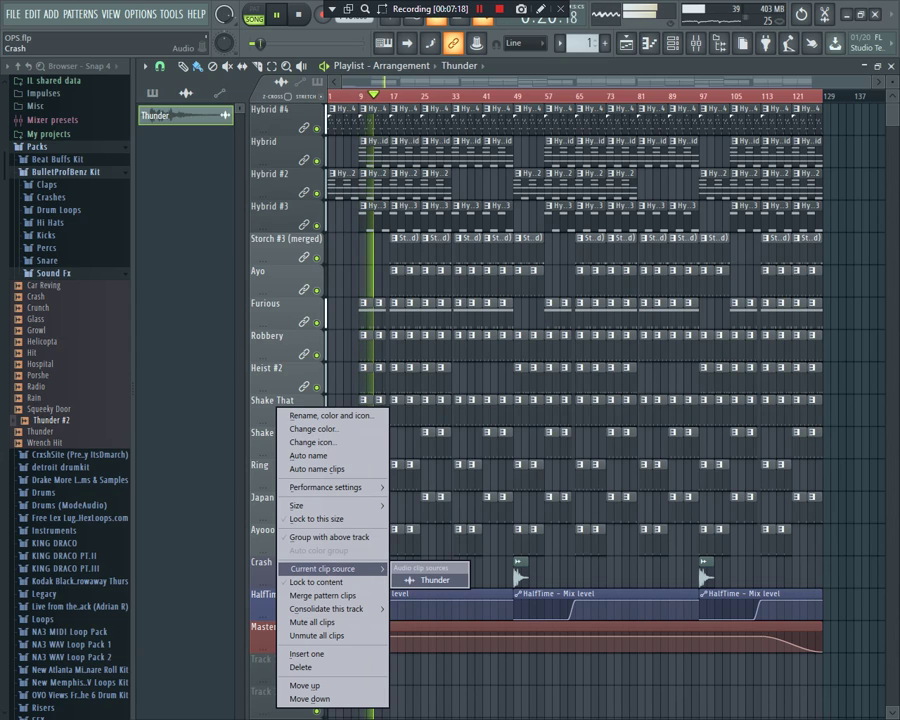
{"action": "left_click", "coordinate": [430, 580]}
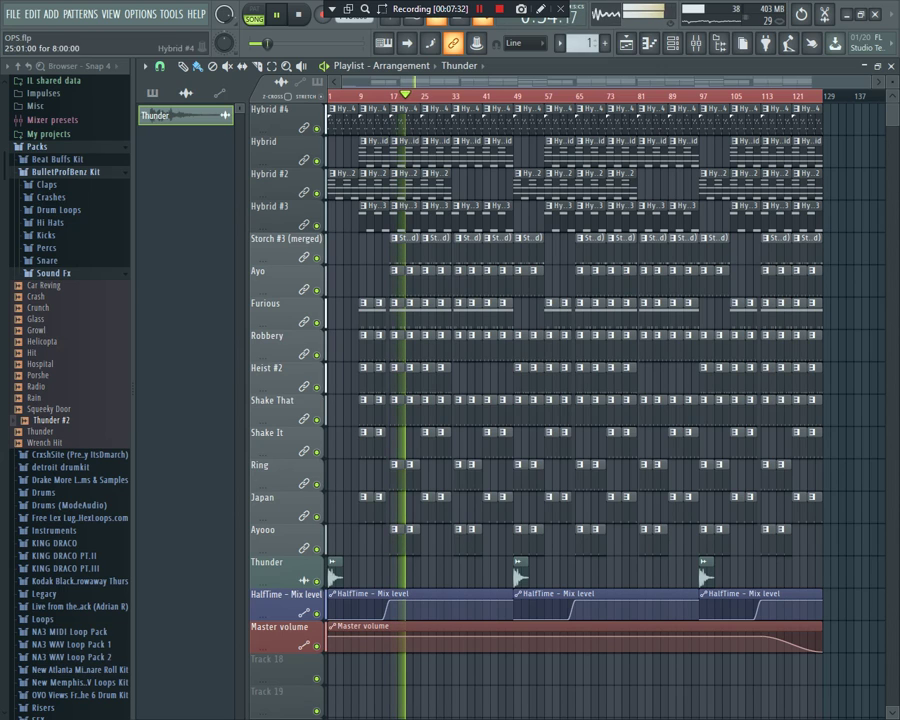
Step: Solo the Hybrid #4 track and the Hybrid track in turn to hear each one alone, restoring all tracks after each
{"action": "right_click", "coordinate": [317, 128]}
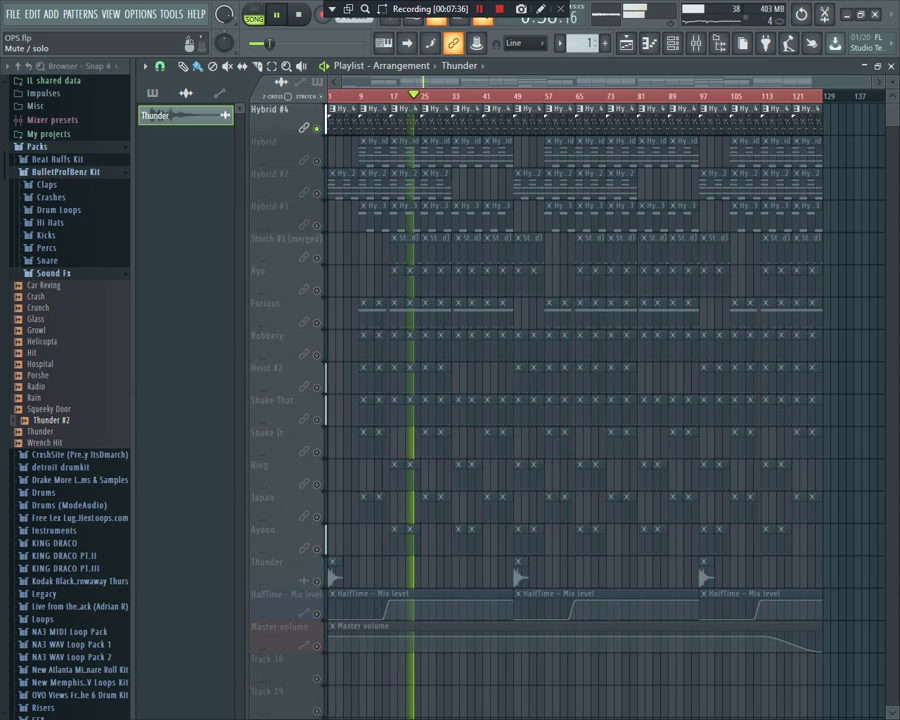
{"action": "right_click", "coordinate": [316, 128]}
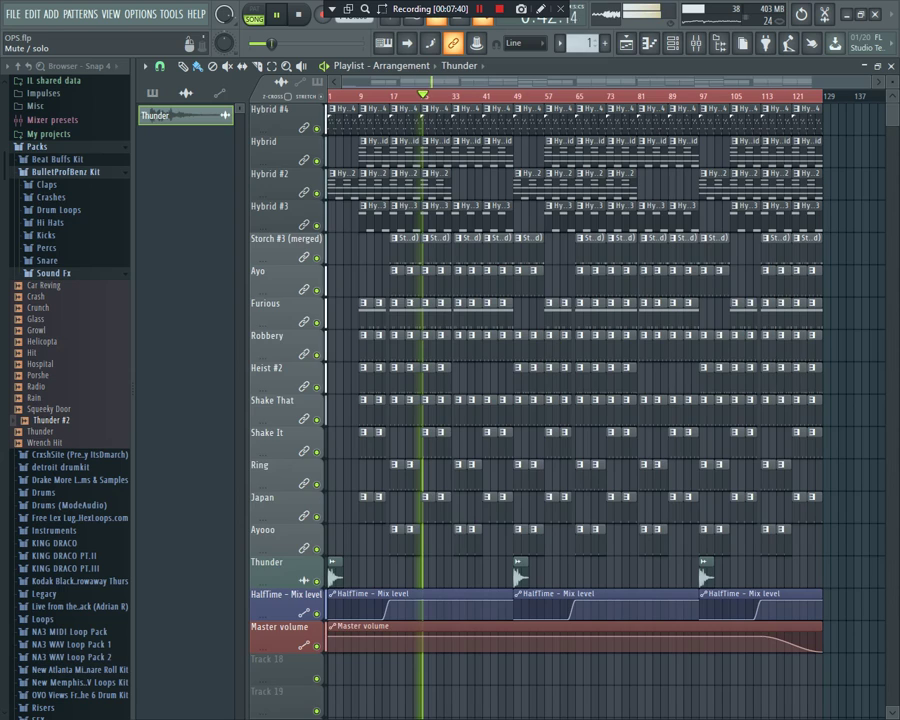
{"action": "right_click", "coordinate": [317, 160]}
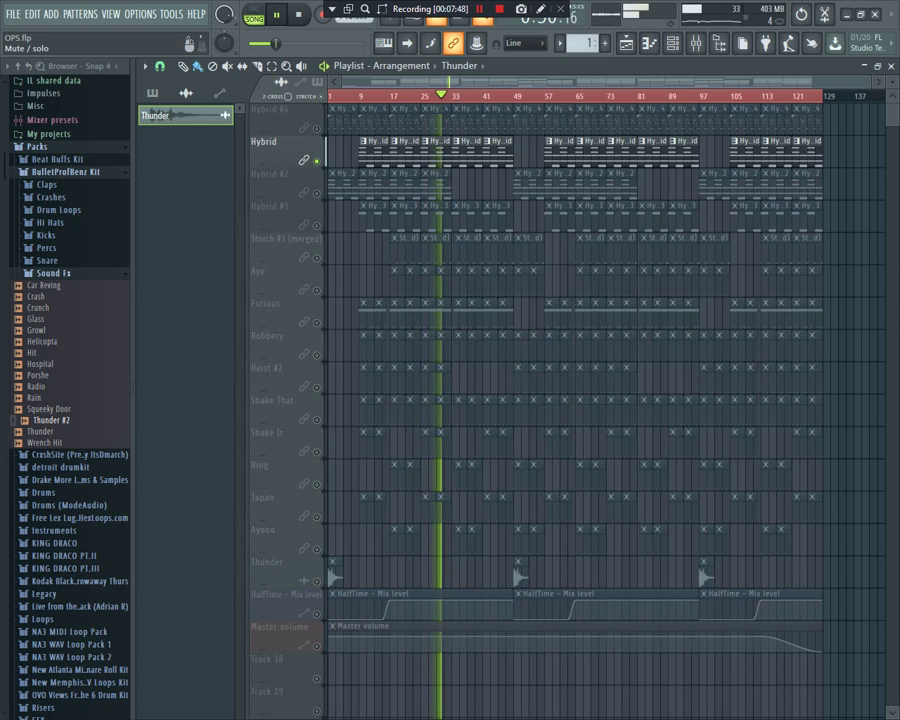
{"action": "right_click", "coordinate": [317, 160]}
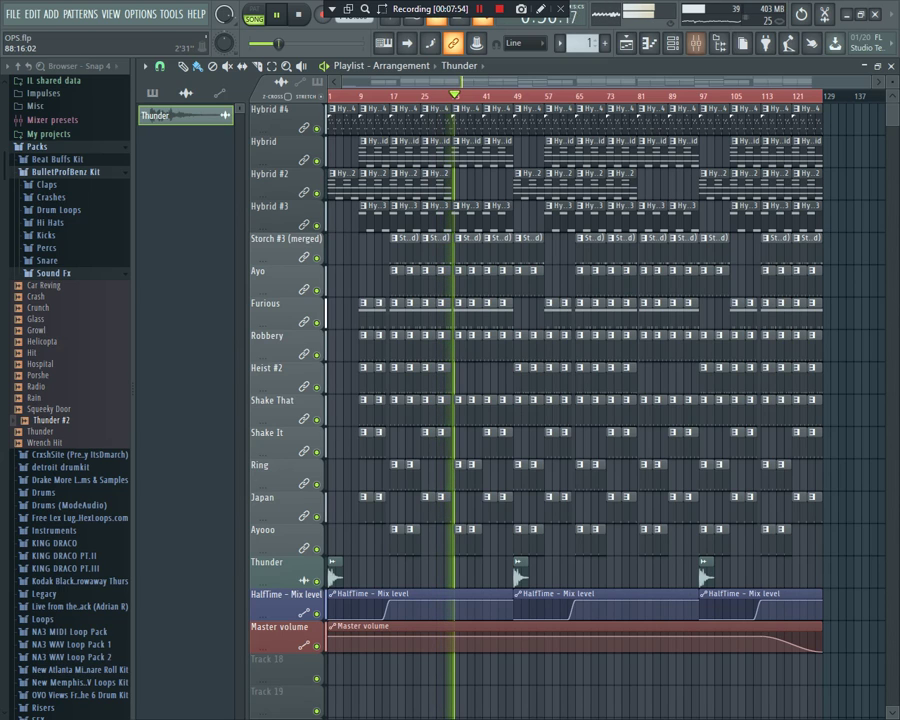
Step: In the Hybrid mixer insert's Fruity parametric EQ 2, raise the band 1 low cut to 386 Hz and move the high-cut band up in frequency
{"action": "left_click", "coordinate": [696, 43]}
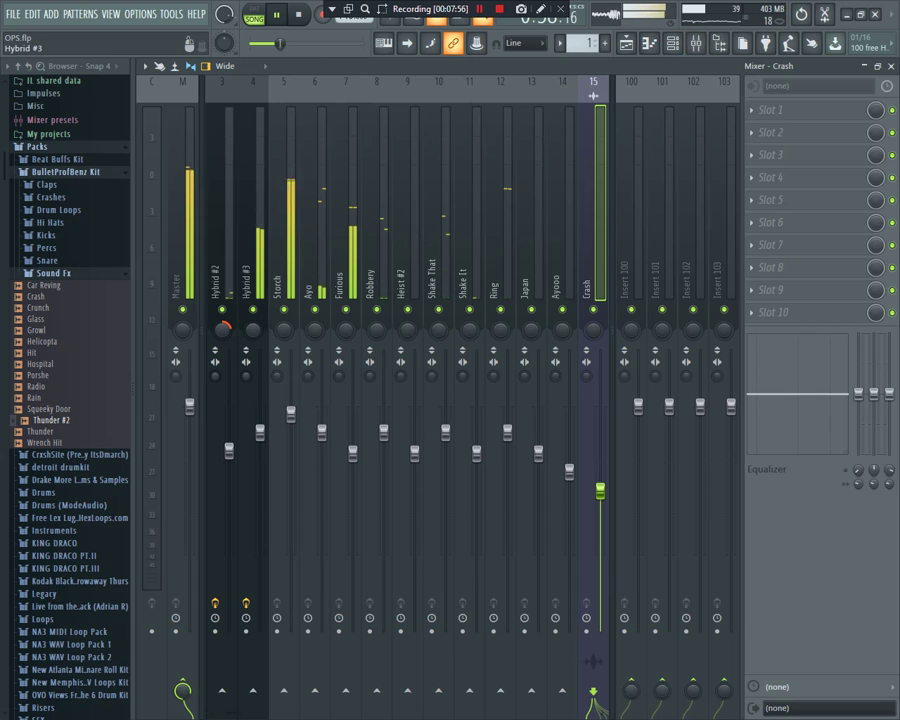
{"action": "left_click", "coordinate": [253, 250]}
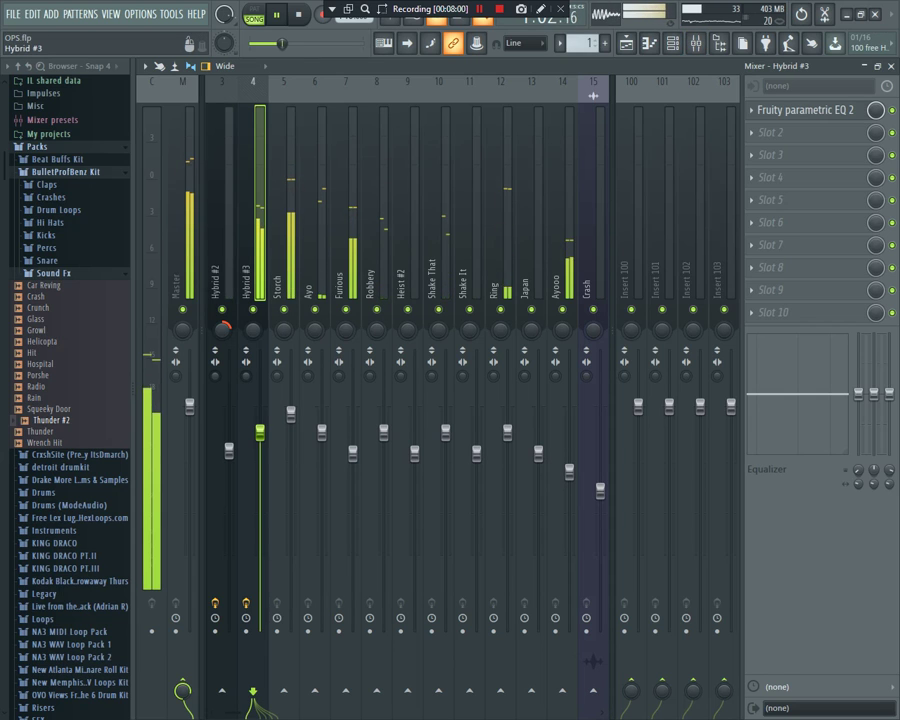
{"action": "scroll", "coordinate": [253, 250], "scroll_direction": "up", "scroll_amount": 2}
{"action": "left_click", "coordinate": [252, 250]}
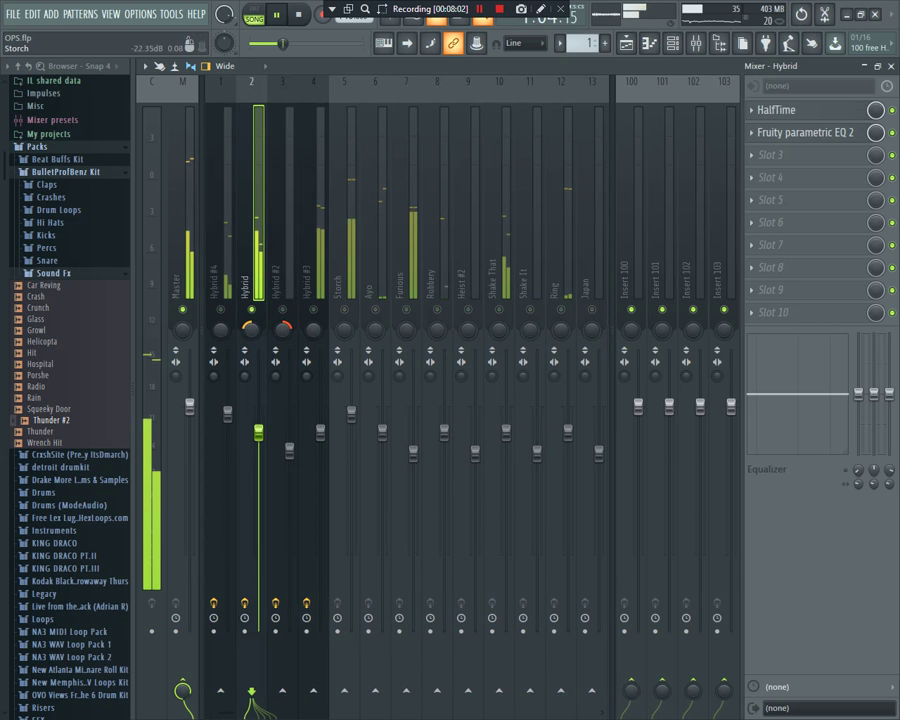
{"action": "left_click", "coordinate": [805, 132]}
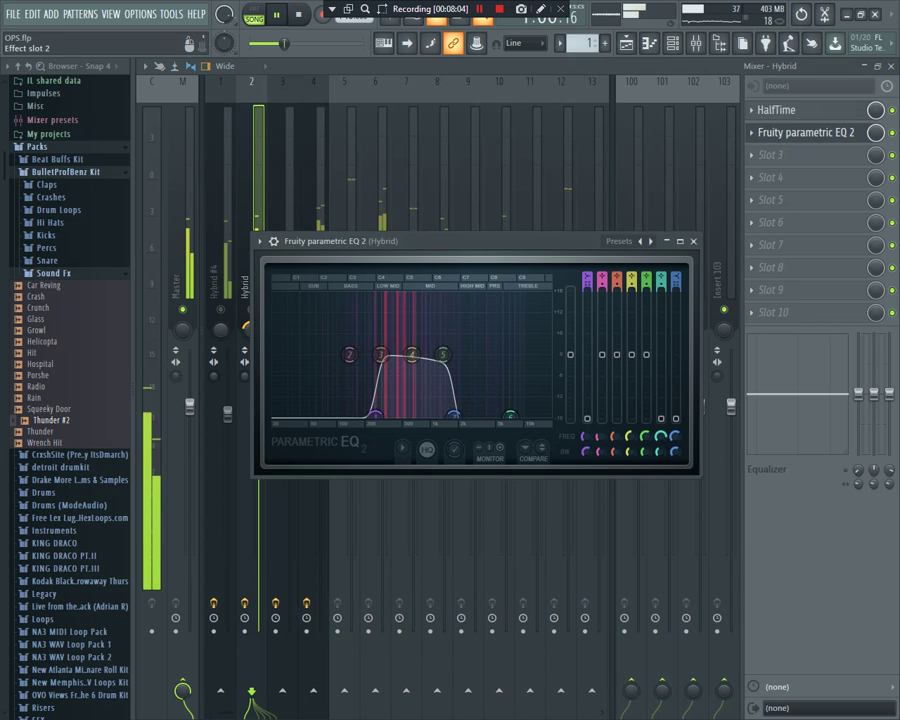
{"action": "left_click_drag", "start_coordinate": [375, 414], "coordinate": [391, 414]}
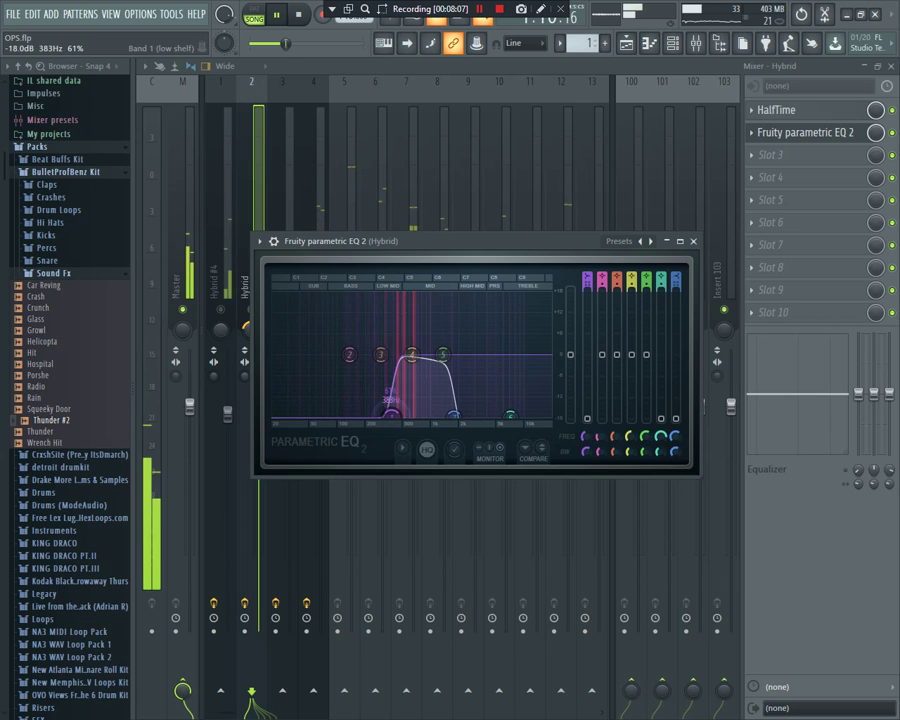
{"action": "left_click_drag", "start_coordinate": [453, 414], "coordinate": [465, 413]}
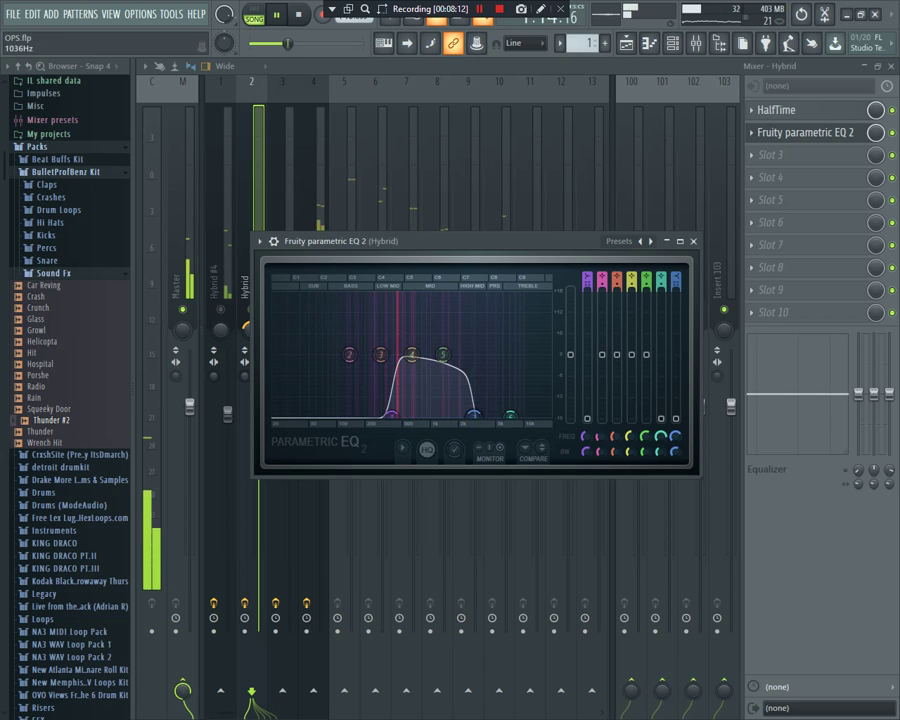
{"action": "left_click_drag", "start_coordinate": [391, 414], "coordinate": [395, 414]}
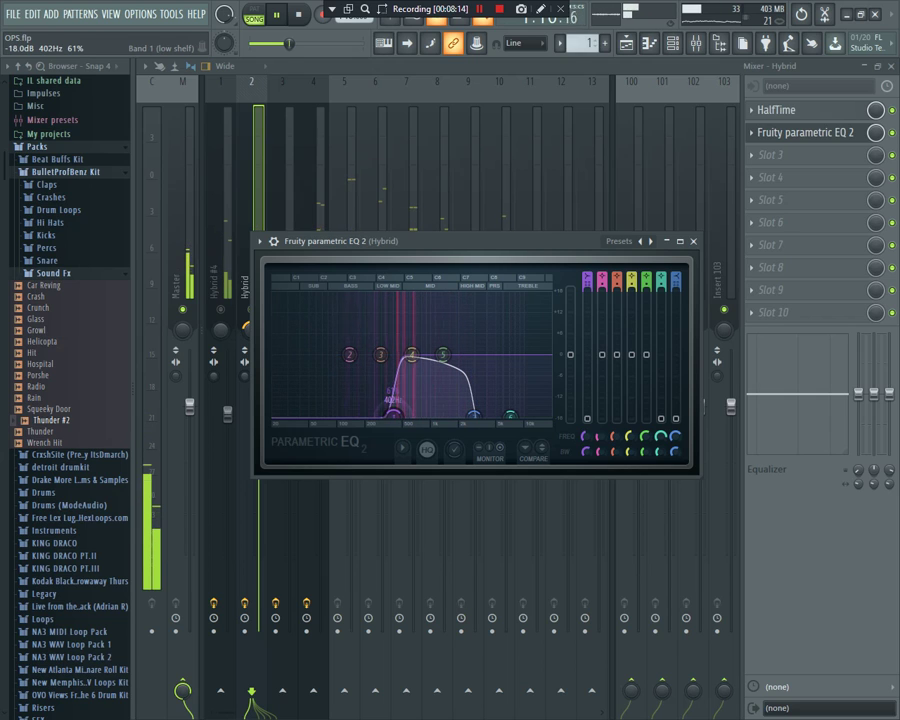
{"action": "left_click_drag", "start_coordinate": [391, 414], "coordinate": [392, 414]}
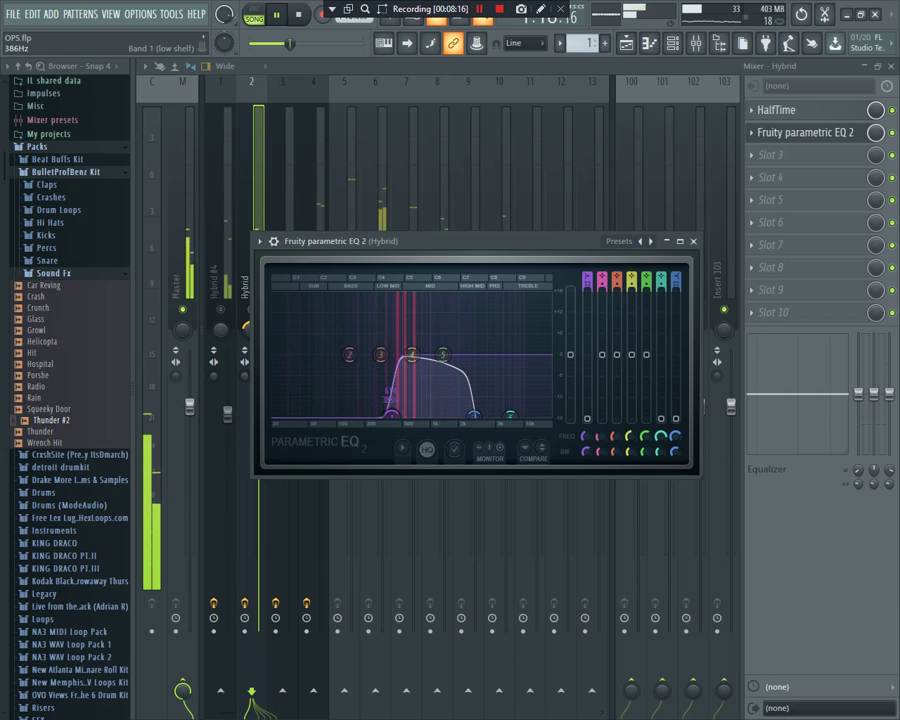
{"action": "left_click", "coordinate": [380, 354]}
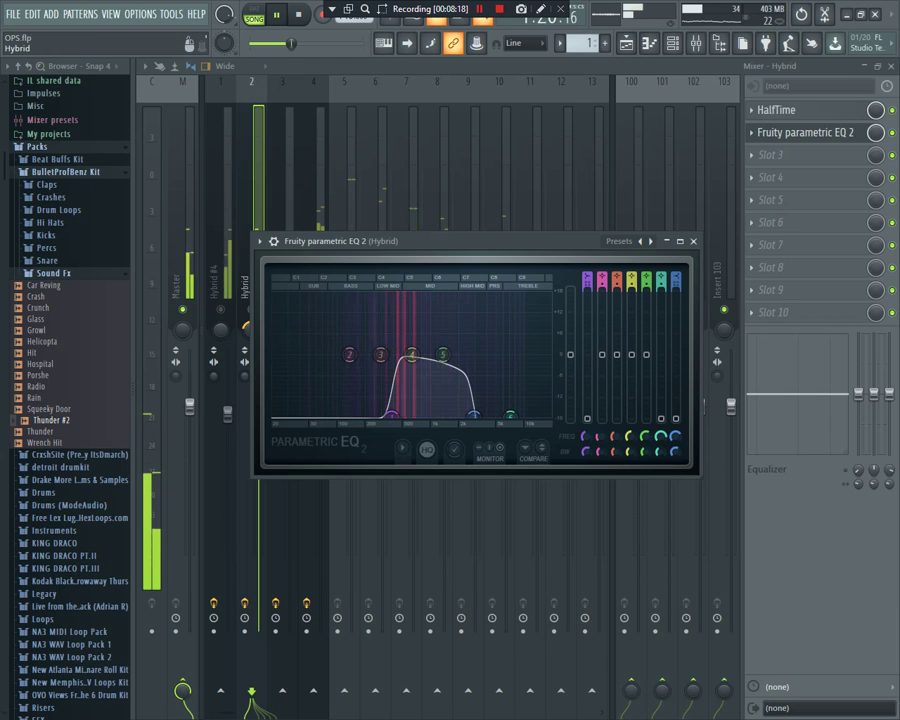
{"action": "key", "text": "Escape"}
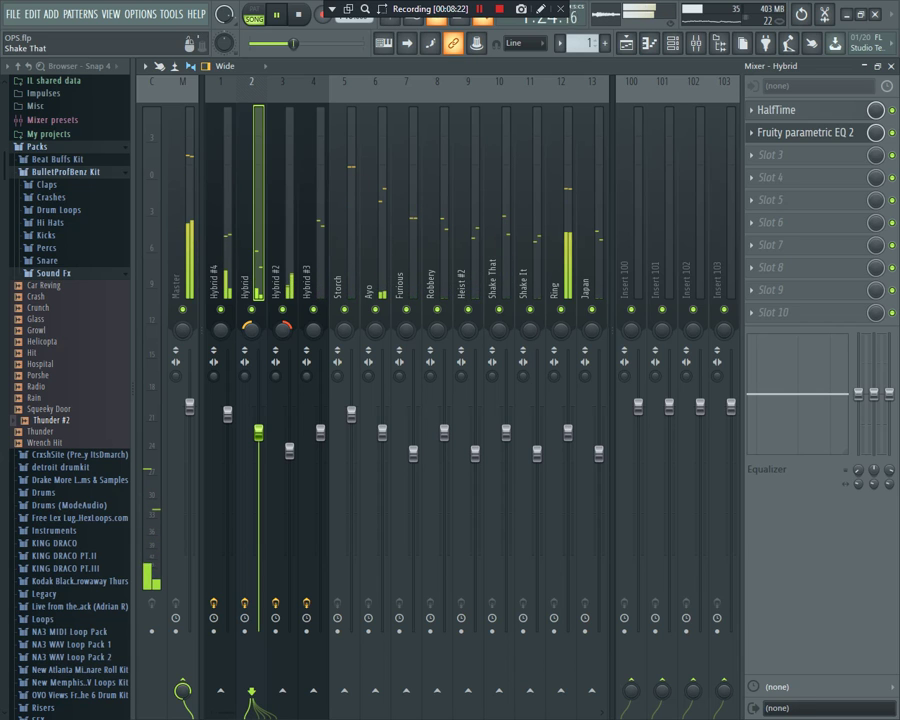
Step: Replay the playlist from about bar 9 and select bars 17 to 33 as the looped section
{"action": "left_click", "coordinate": [626, 43]}
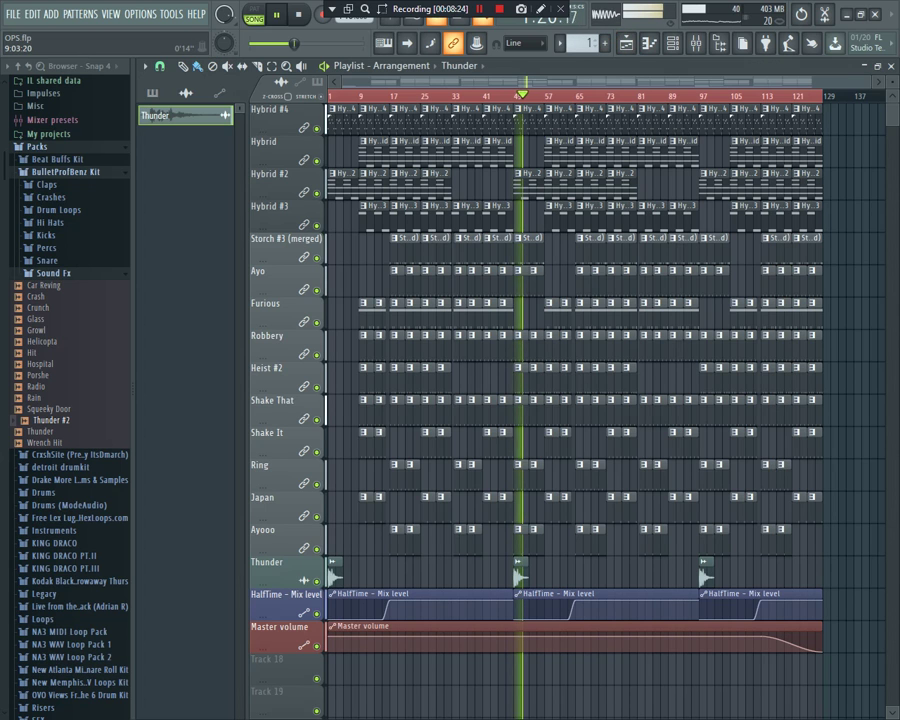
{"action": "left_click", "coordinate": [356, 95]}
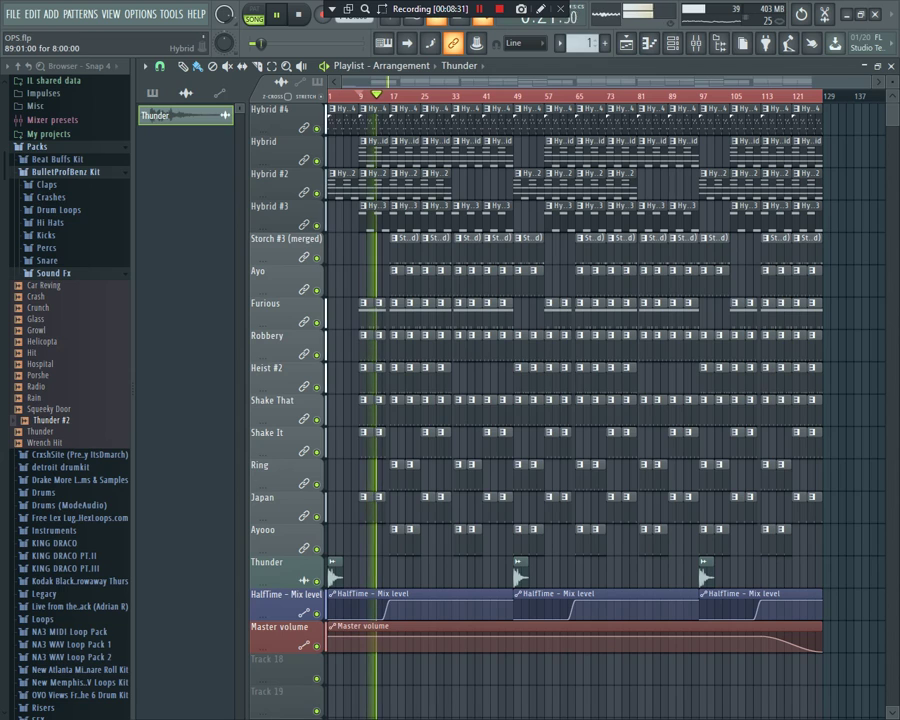
{"action": "left_click", "coordinate": [672, 42]}
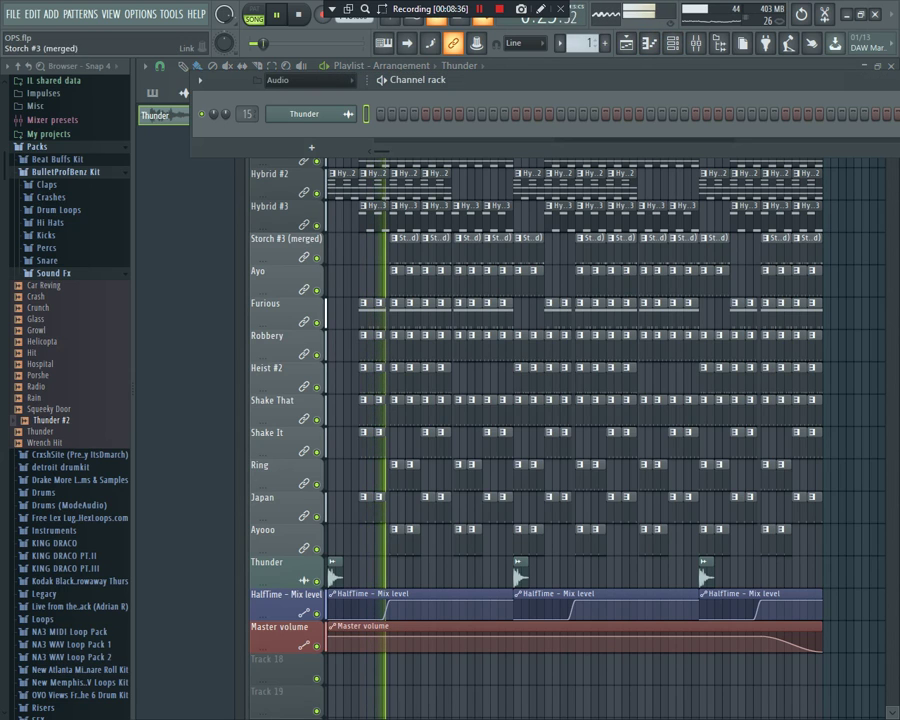
{"action": "key", "text": "F6"}
{"action": "left_click_drag", "start_coordinate": [390, 95], "coordinate": [451, 95]}
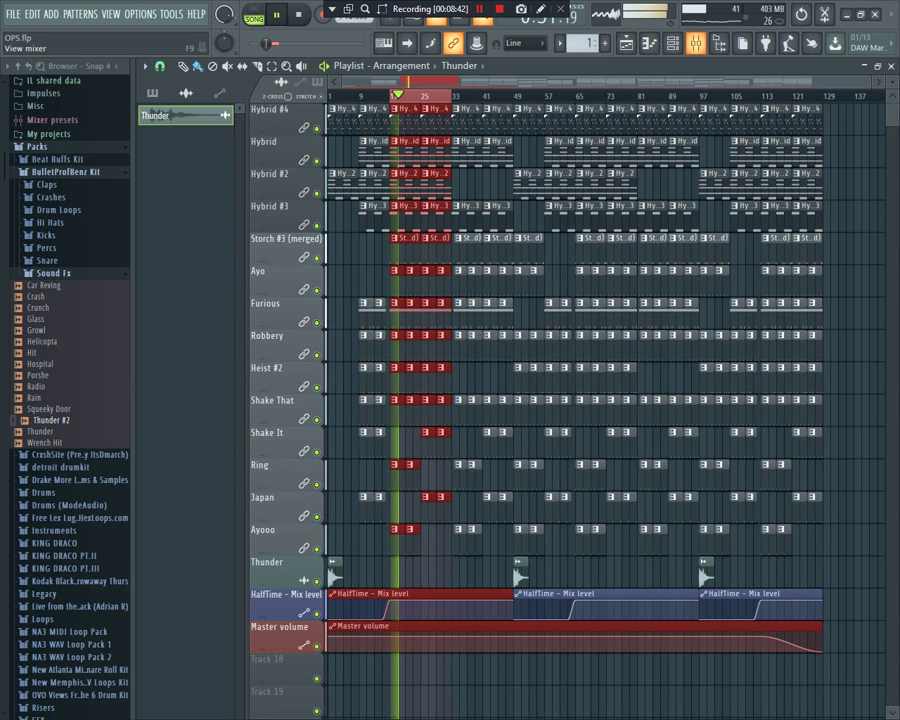
Step: Add a Fruity Limiter to slot 2 of the Hybrid #3 mixer insert and route the Storch insert to Hybrid #3 as its sidechain source
{"action": "key", "text": "F9"}
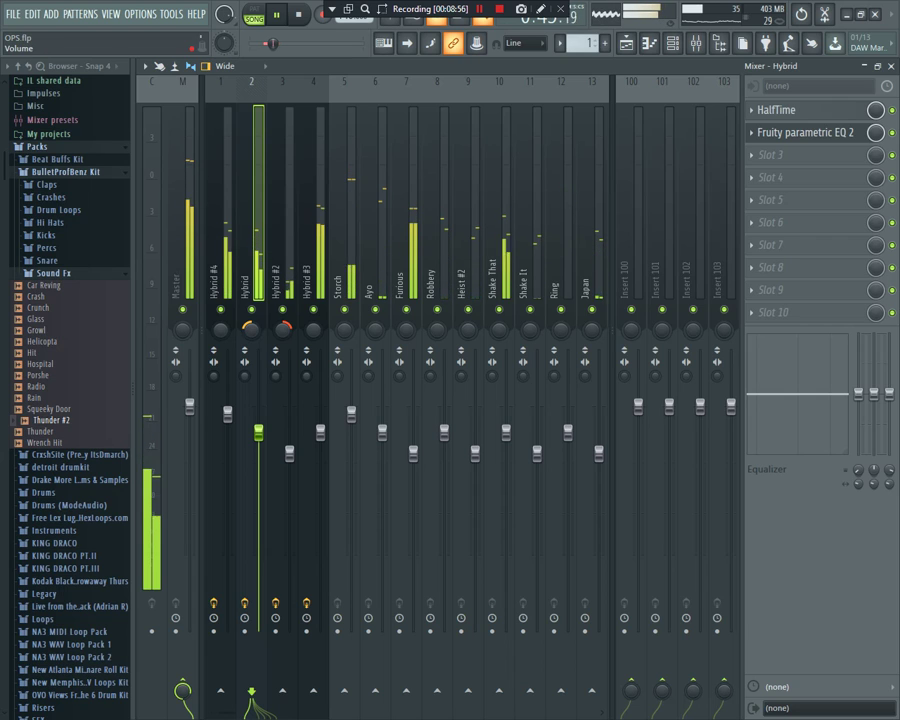
{"action": "left_click", "coordinate": [314, 230]}
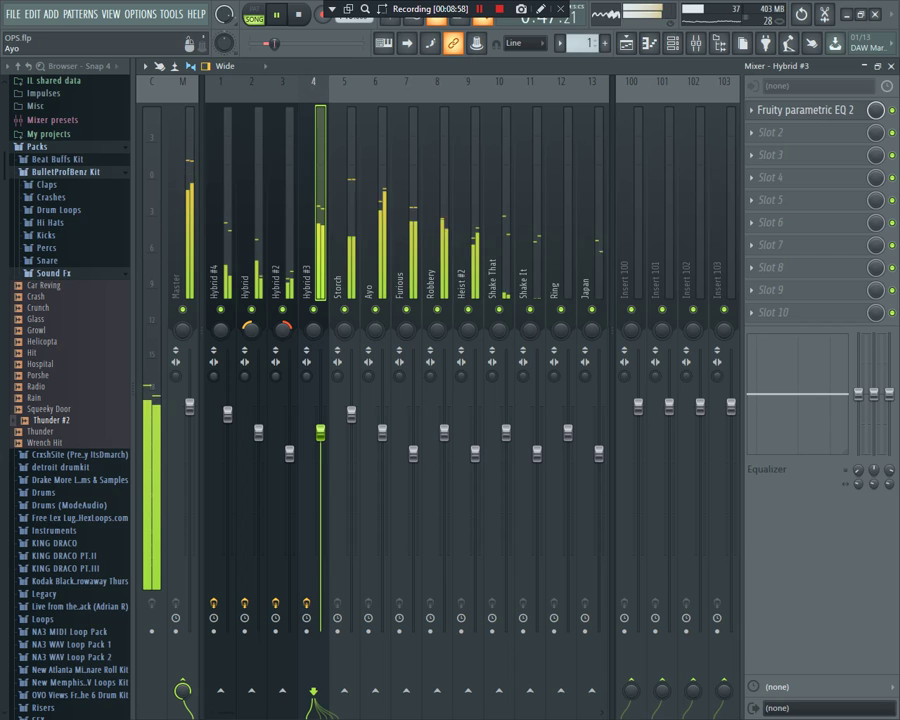
{"action": "left_click", "coordinate": [765, 132]}
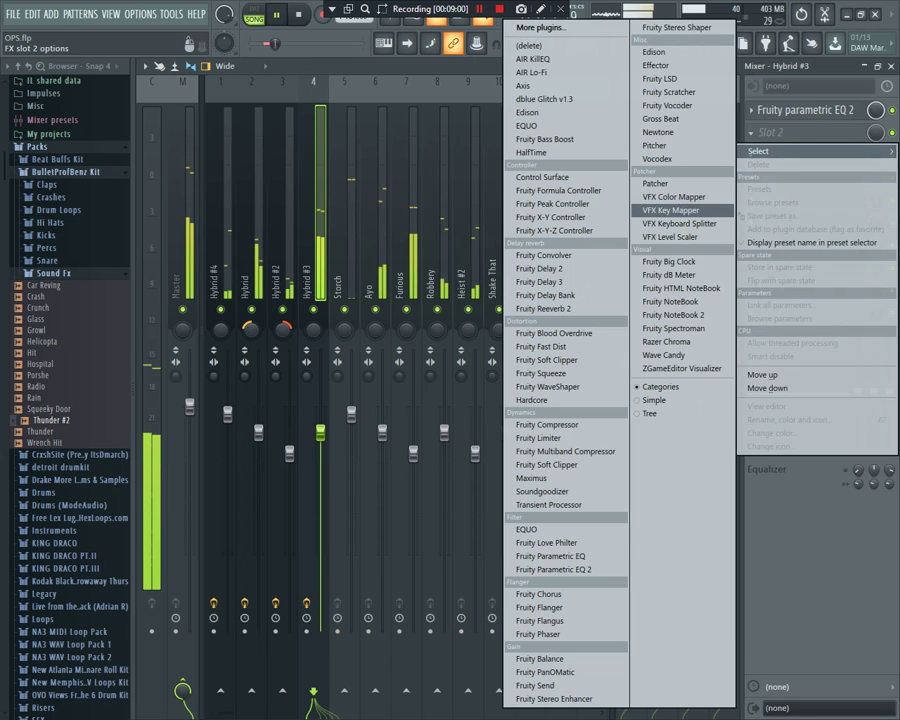
{"action": "left_click", "coordinate": [538, 438]}
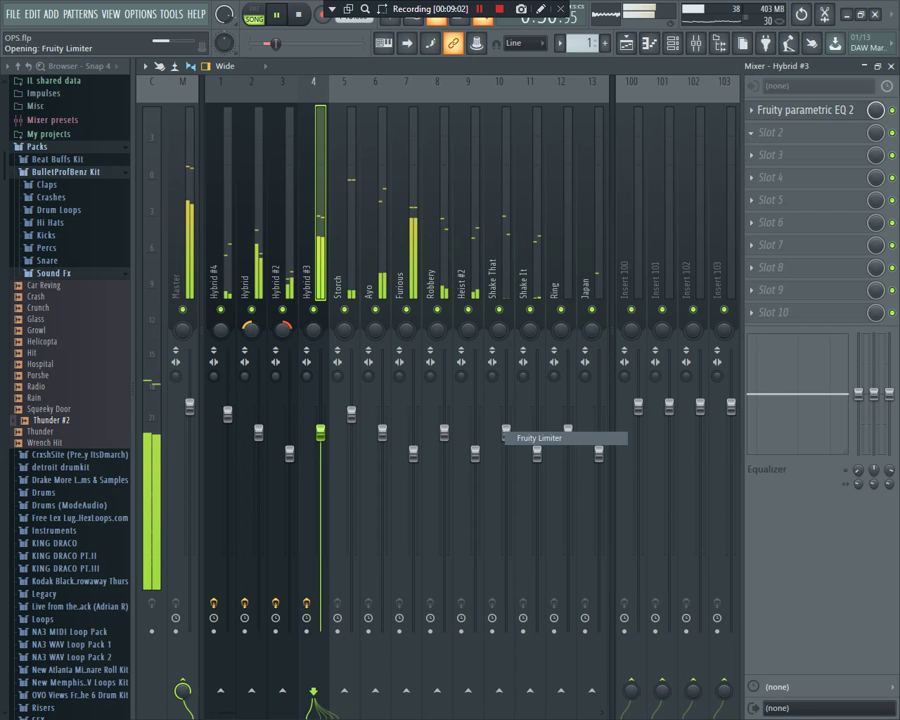
{"action": "left_click", "coordinate": [344, 140]}
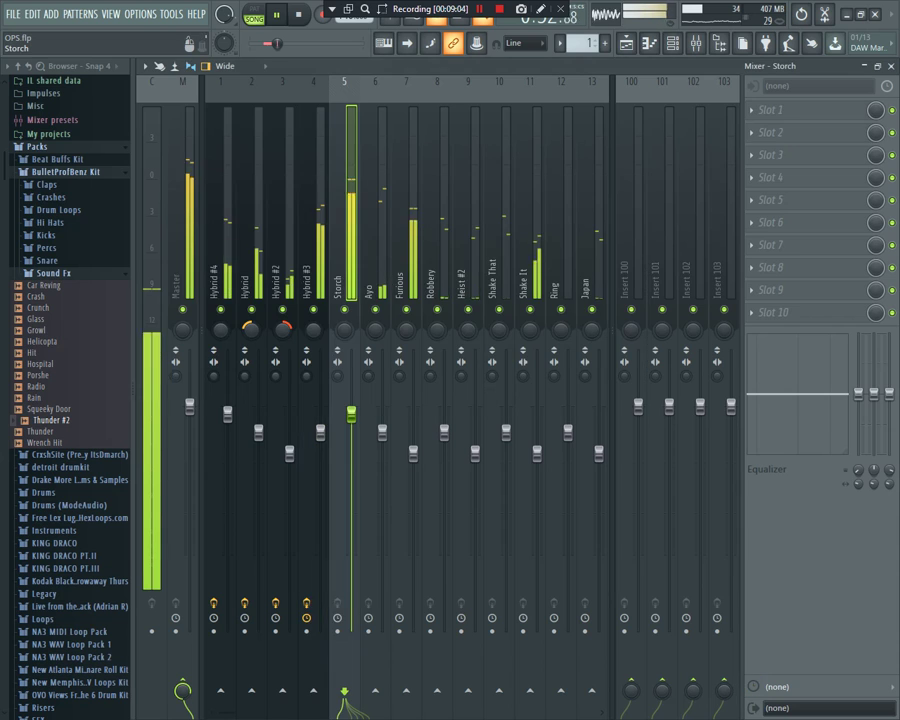
{"action": "left_click", "coordinate": [313, 690]}
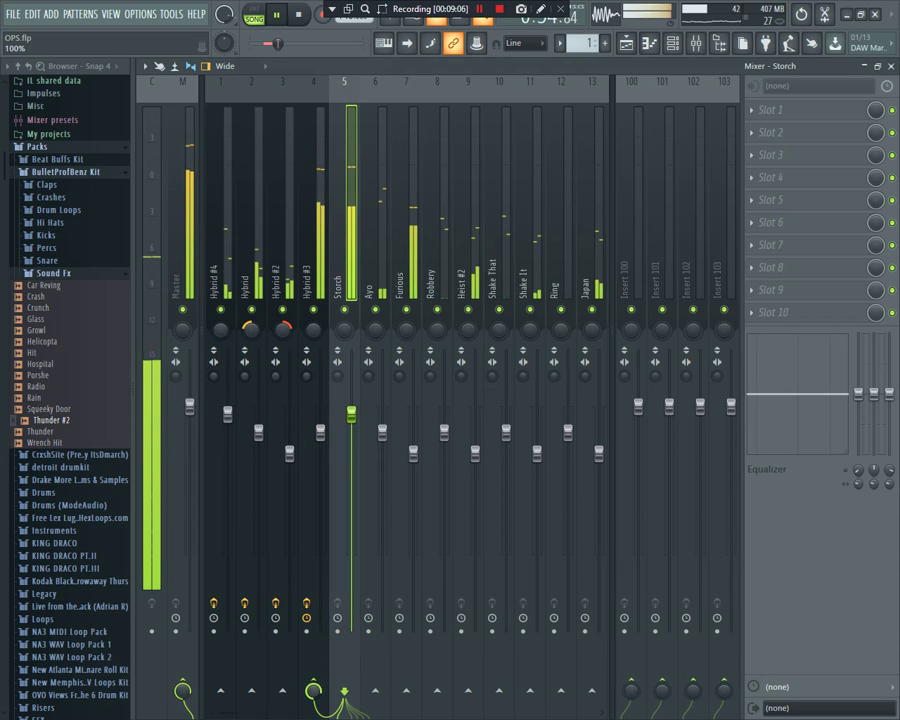
Step: Set Hybrid #3's Fruity Limiter to compressor mode with sidechain input 1, then lower its threshold and raise its ratio and release so Storch ducks it
{"action": "left_click", "coordinate": [313, 270]}
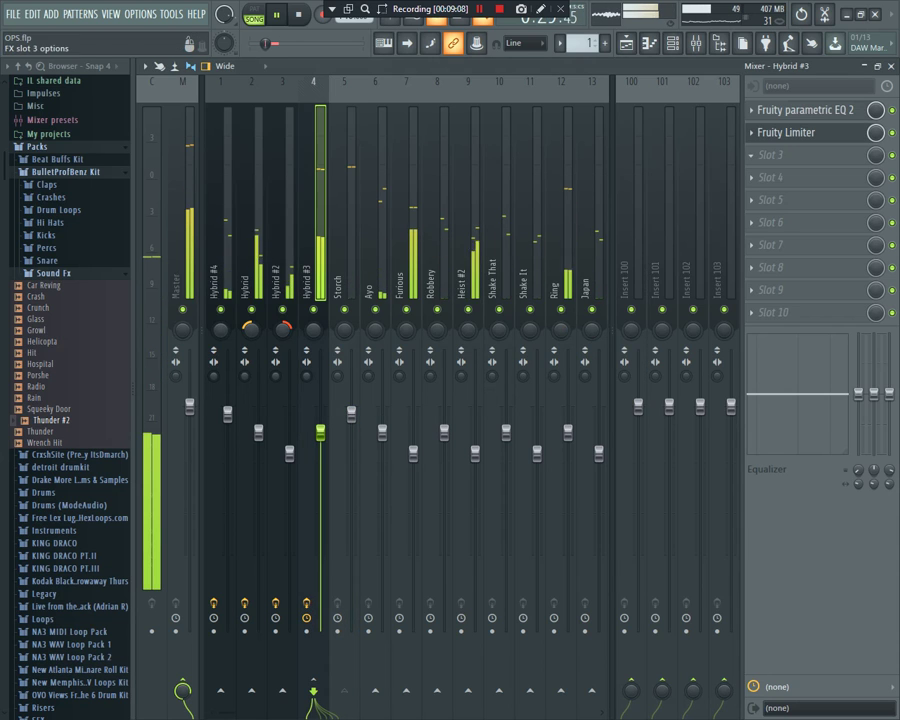
{"action": "left_click", "coordinate": [786, 132]}
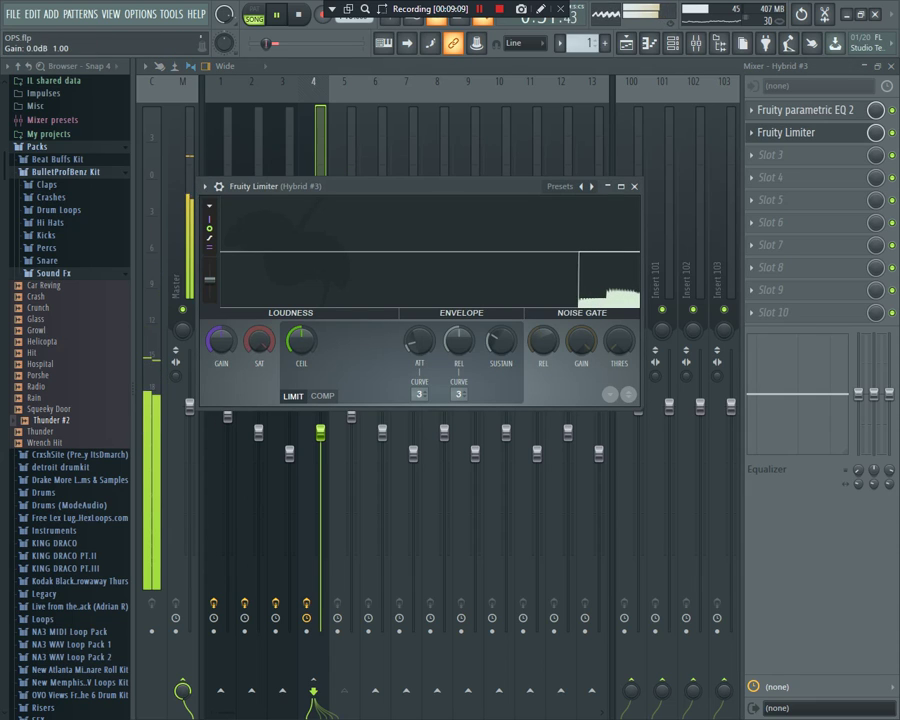
{"action": "left_click", "coordinate": [322, 396]}
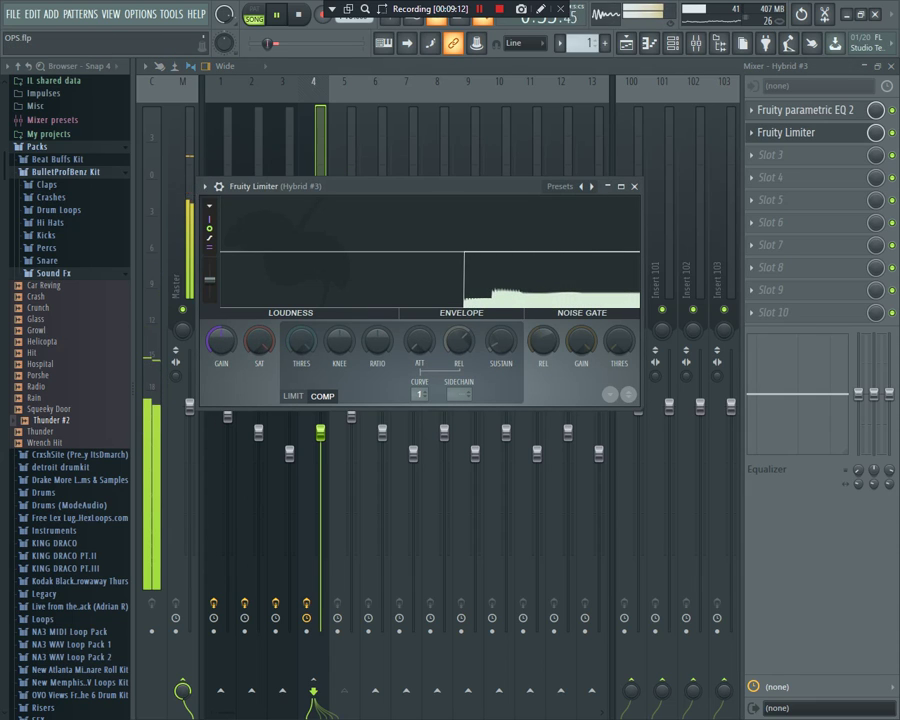
{"action": "left_click", "coordinate": [459, 393]}
{"action": "left_click", "coordinate": [483, 418]}
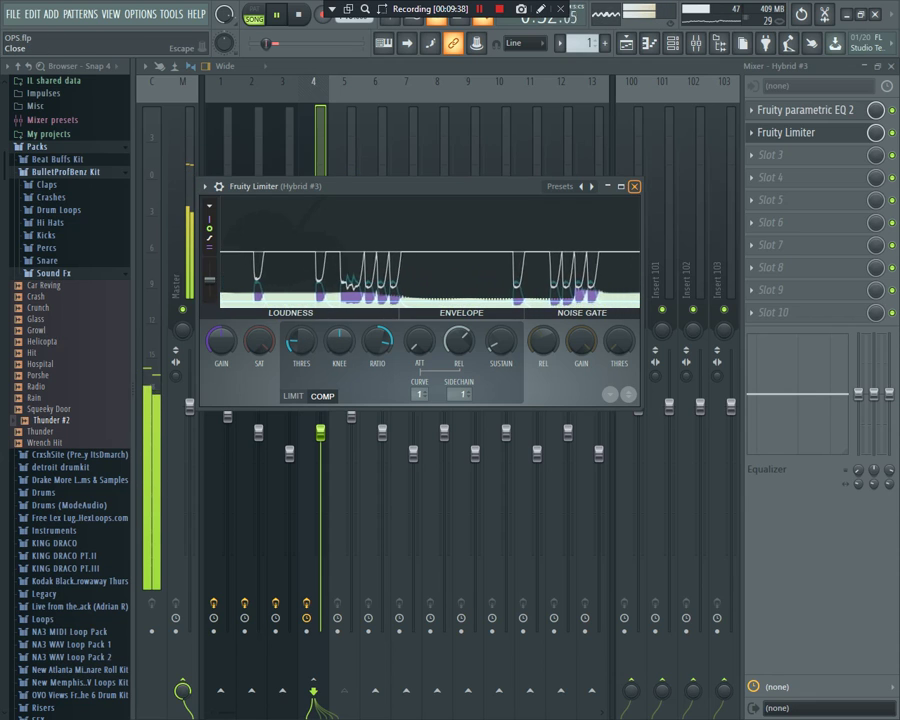
{"action": "left_click", "coordinate": [634, 186]}
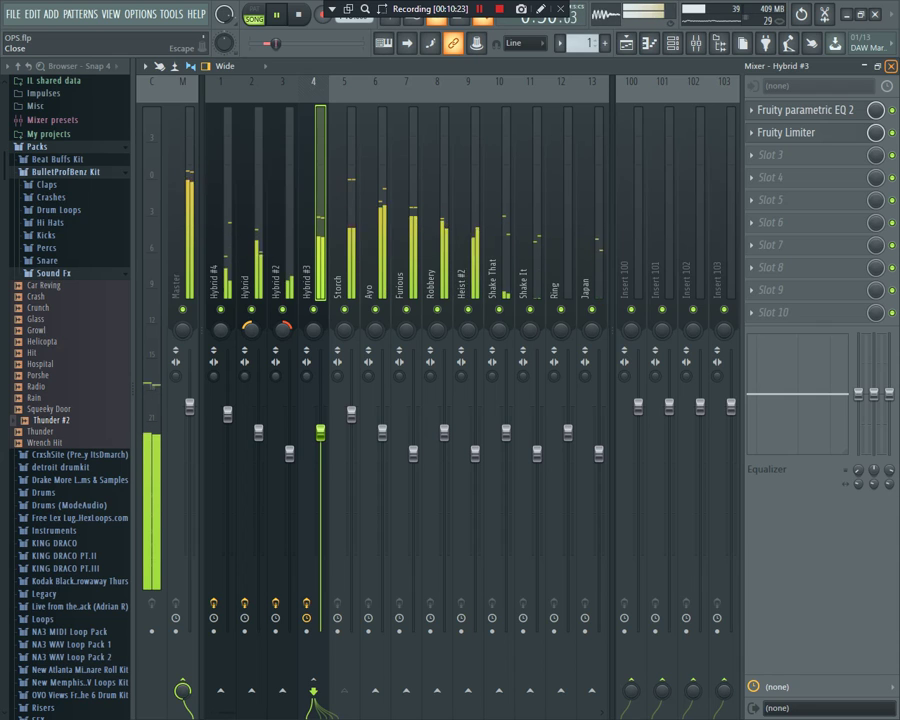
Step: Show the channel rack with its display filter set to All channels
{"action": "left_click", "coordinate": [672, 43]}
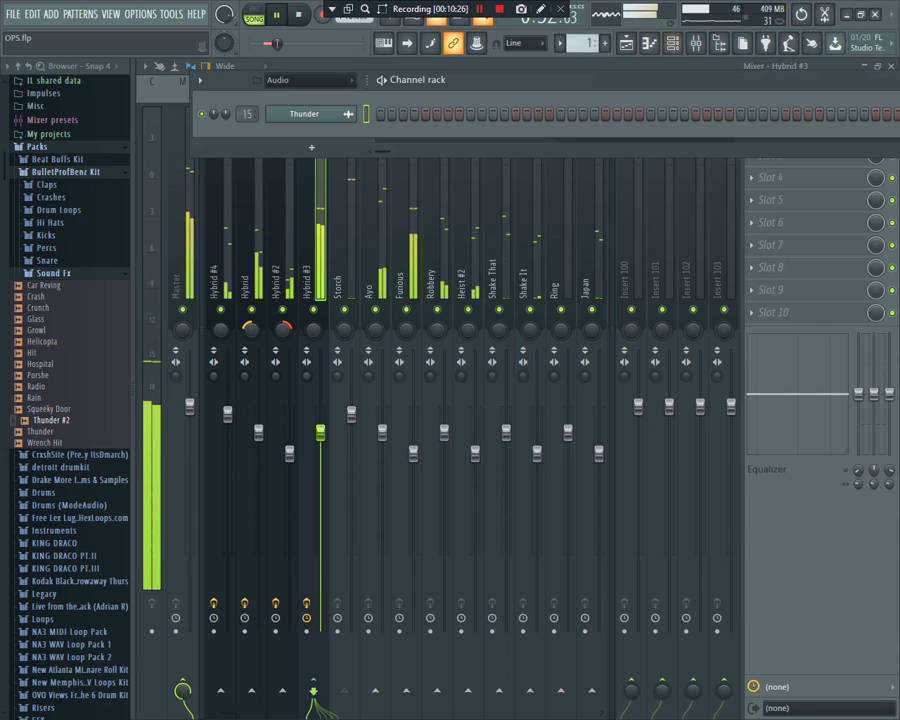
{"action": "left_click", "coordinate": [300, 80]}
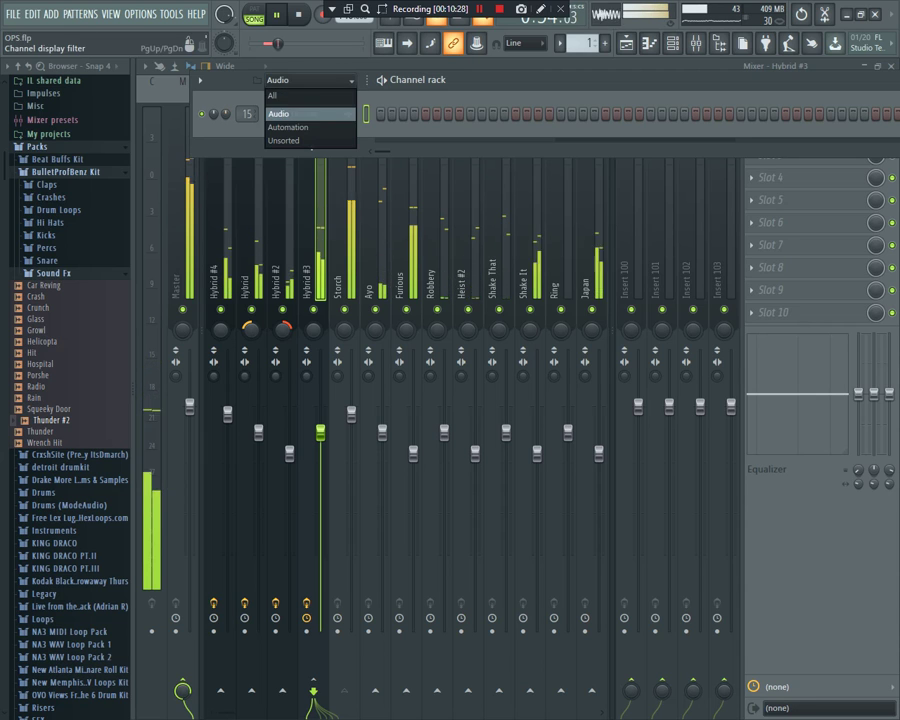
{"action": "left_click", "coordinate": [290, 92]}
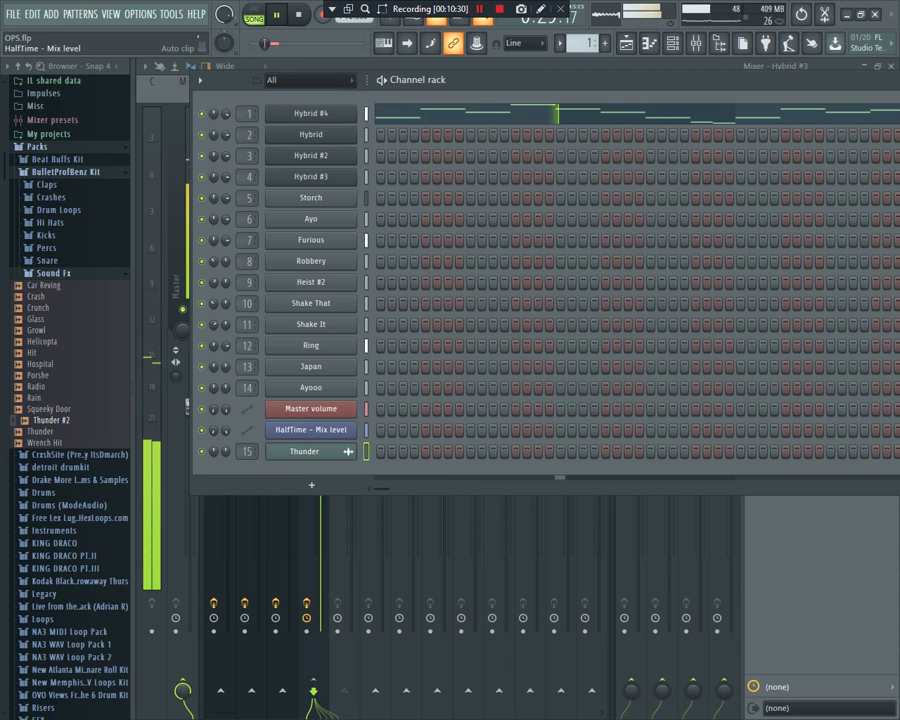
Step: Move the Thunder channel above the Master volume and HalfTime automation channels, and reset the Hybrid #3 channel's volume
{"action": "key", "text": "alt+Up"}
{"action": "key", "text": "alt+Up"}
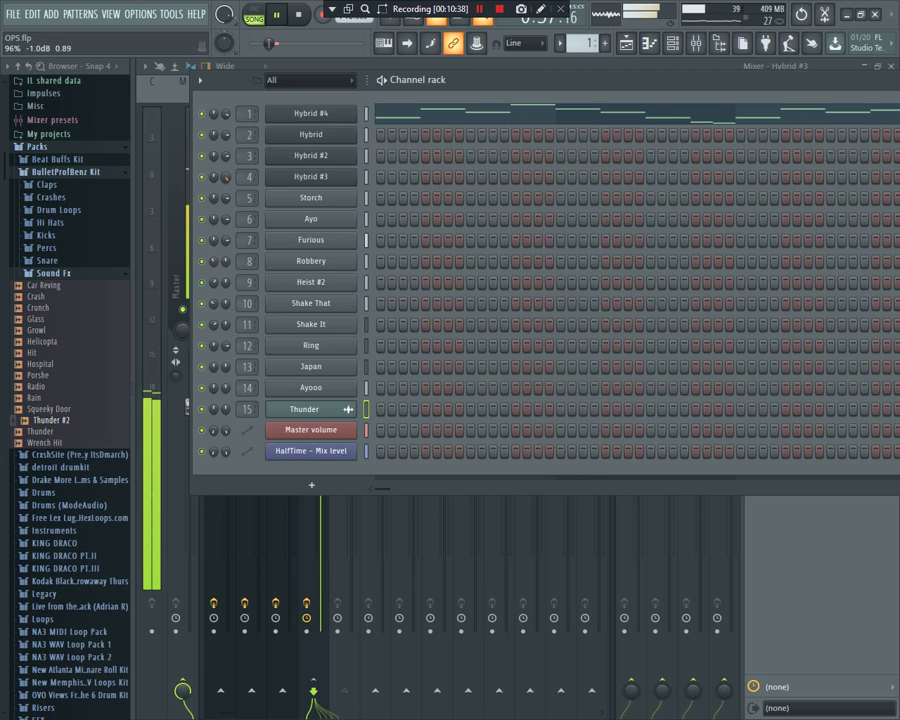
{"action": "right_click", "coordinate": [227, 177]}
{"action": "left_click", "coordinate": [256, 185]}
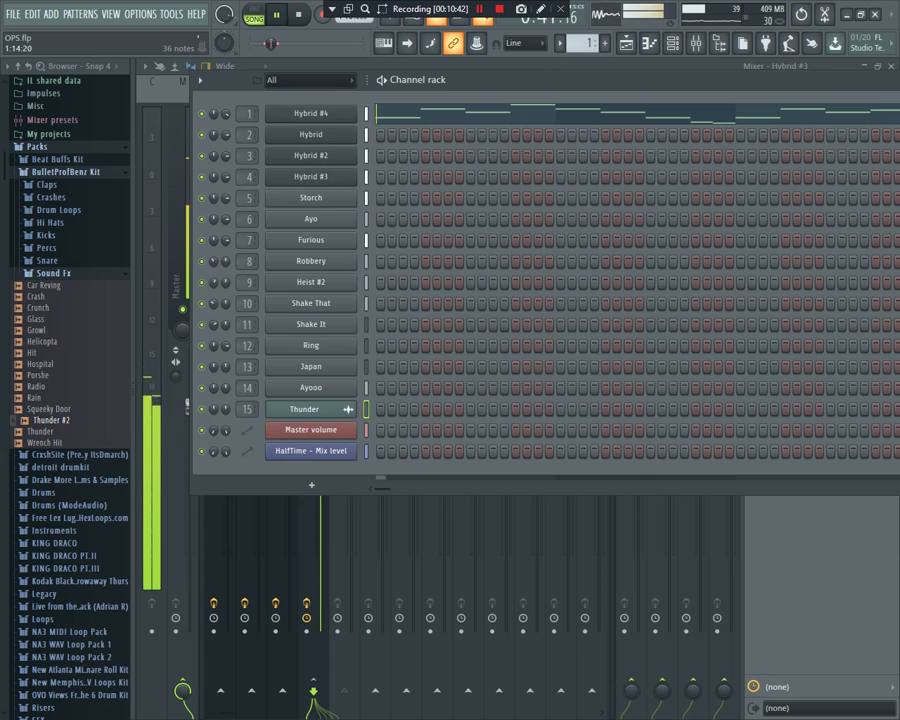
Step: Extend the playlist's looped selection over the whole arrangement and leave all clips deselected
{"action": "left_click", "coordinate": [694, 43]}
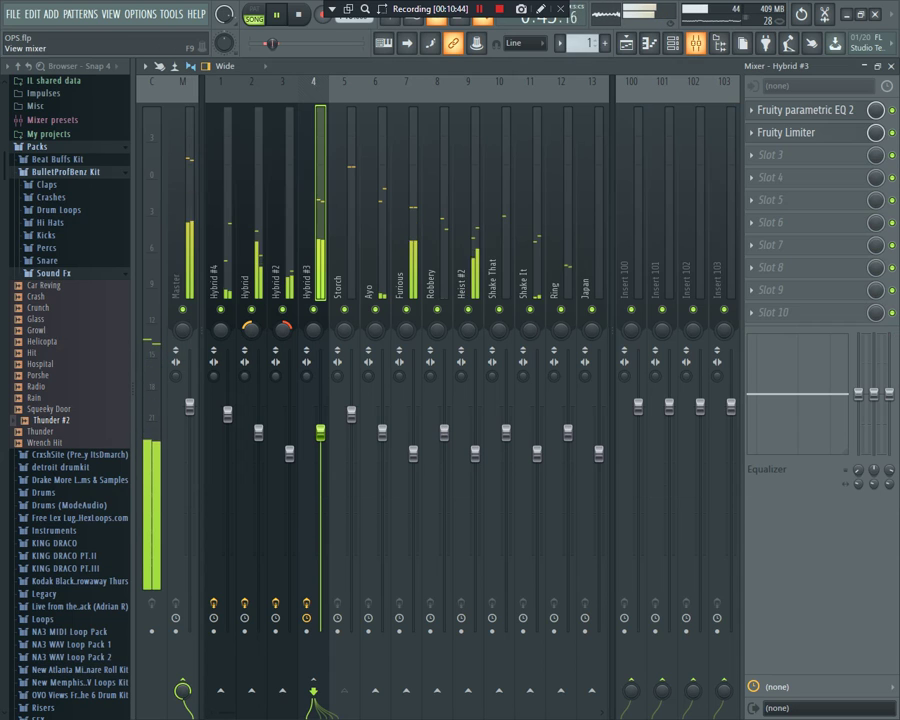
{"action": "left_click", "coordinate": [672, 43]}
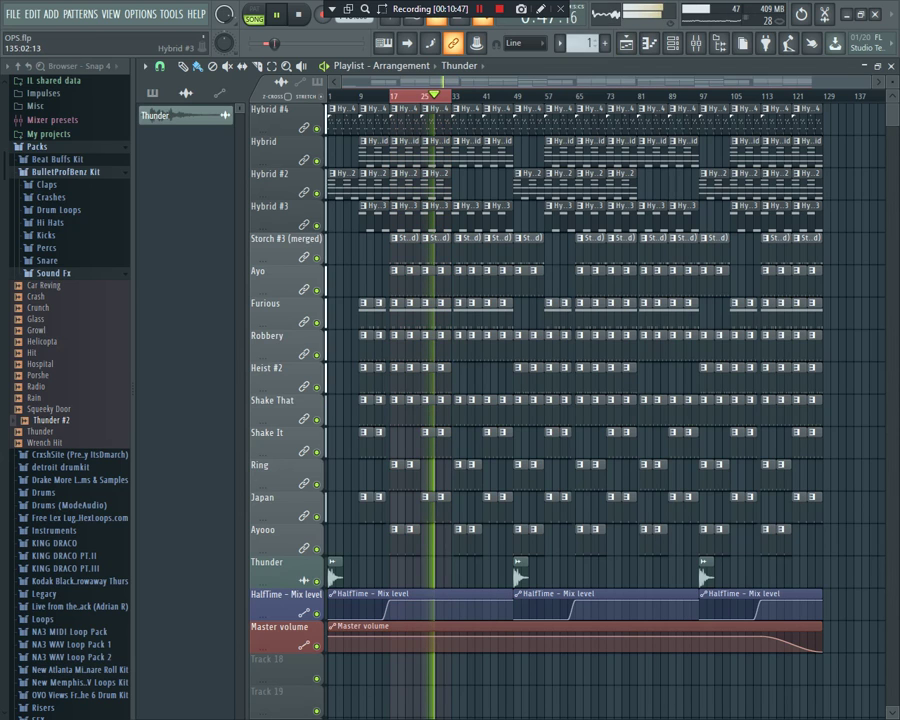
{"action": "key", "text": "ctrl+a"}
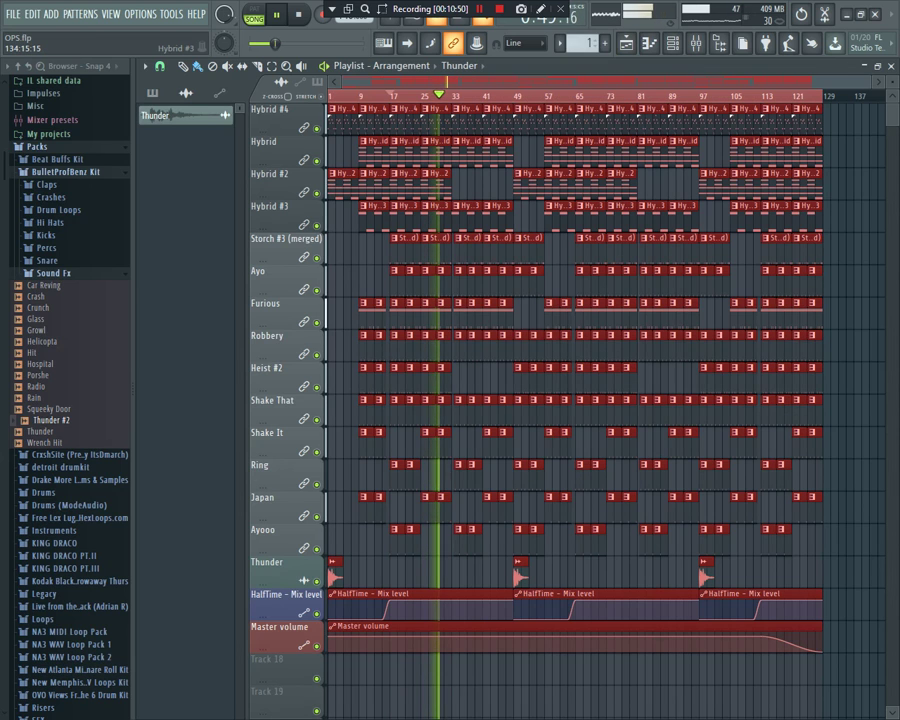
{"action": "key", "text": "ctrl+d"}
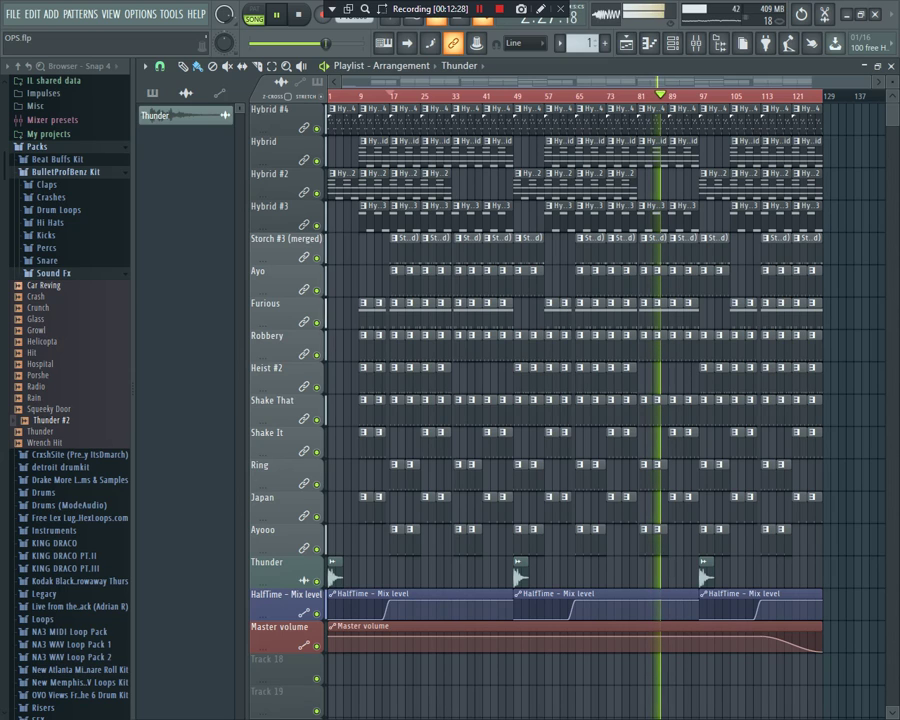
Step: Audition the Car Reving, Wrench Hit and Thunder samples in the Sound Fx folder, then collapse the folder
{"action": "left_click", "coordinate": [44, 285]}
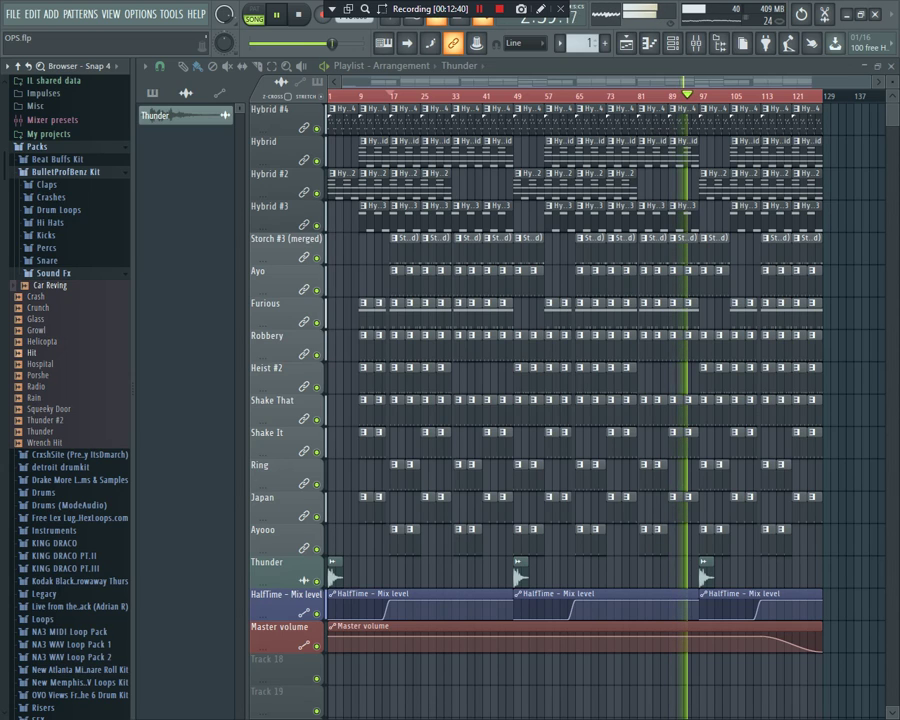
{"action": "left_click", "coordinate": [44, 442]}
{"action": "left_click", "coordinate": [40, 431]}
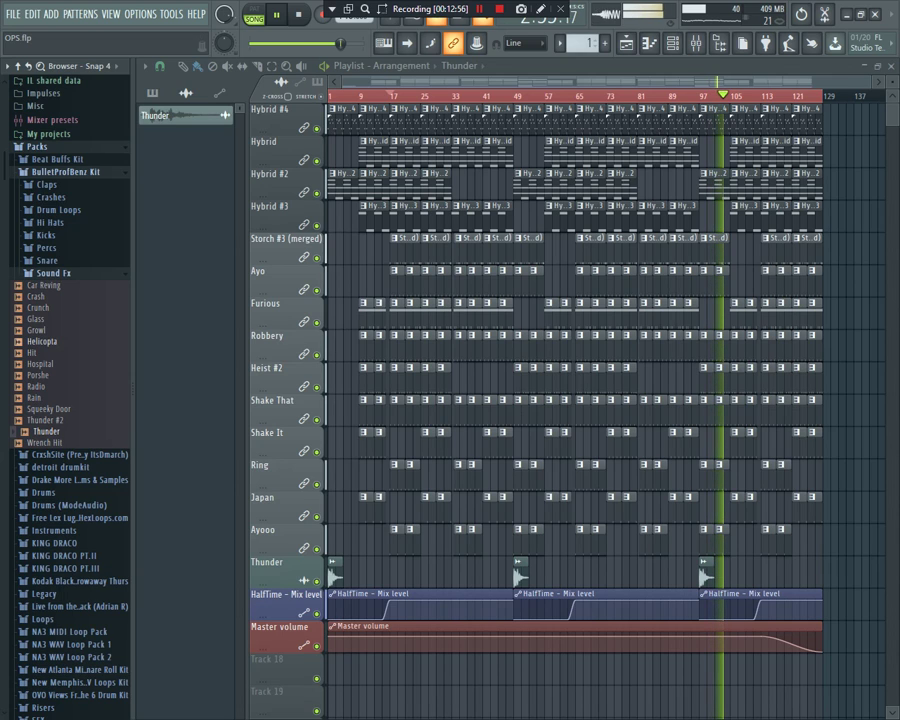
{"action": "left_click", "coordinate": [54, 273]}
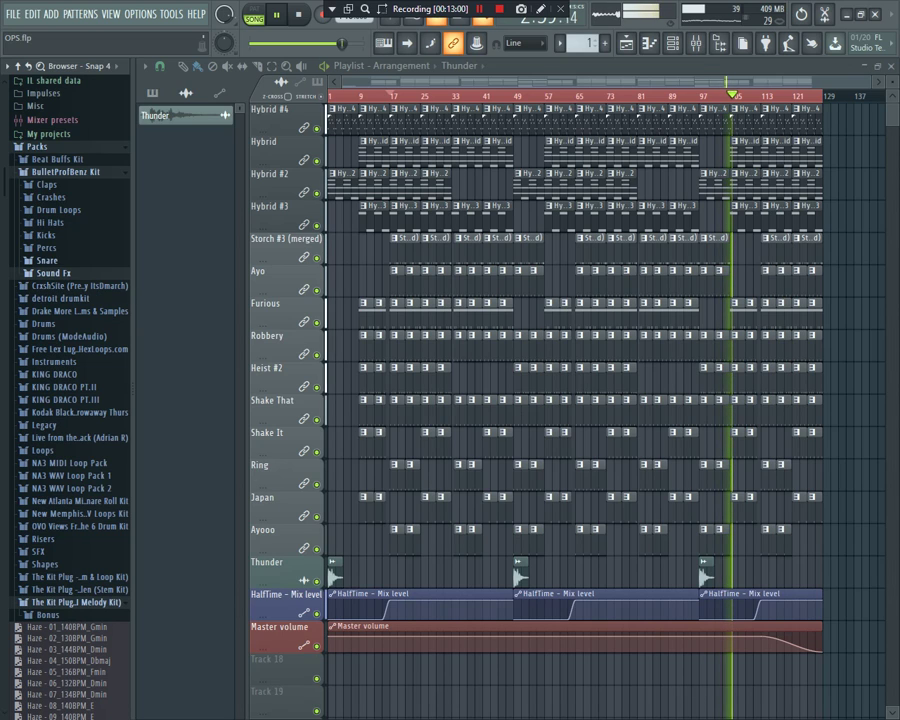
Step: Preview the Carry Out - 98bpm and Beast - 75Bpm loops in the BulletProfBenz Kit's Drum Loops, then return to the kit's folder list
{"action": "left_click", "coordinate": [59, 210]}
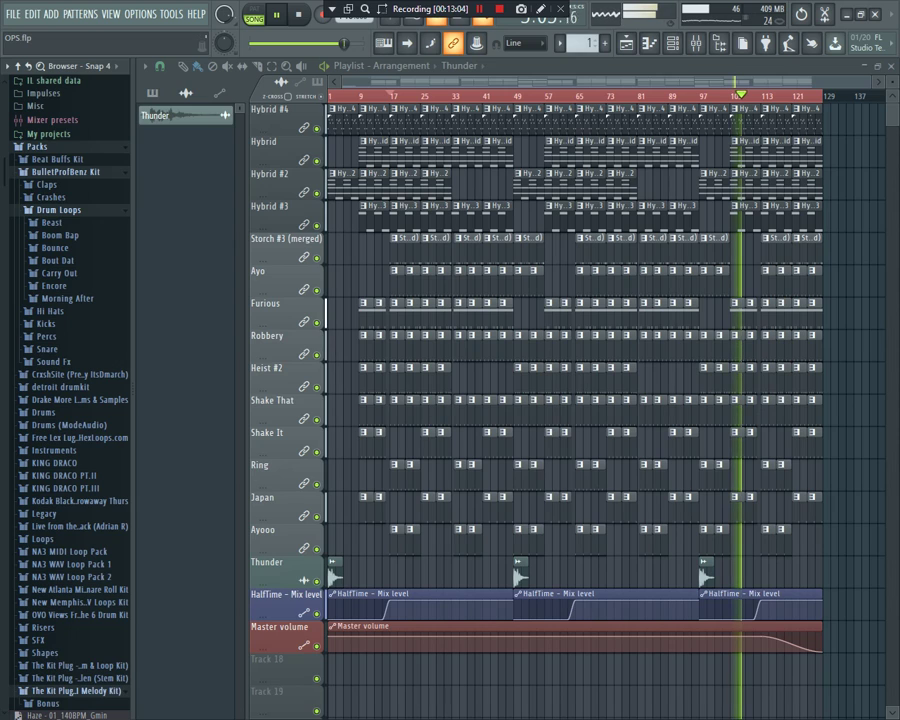
{"action": "left_click", "coordinate": [59, 273]}
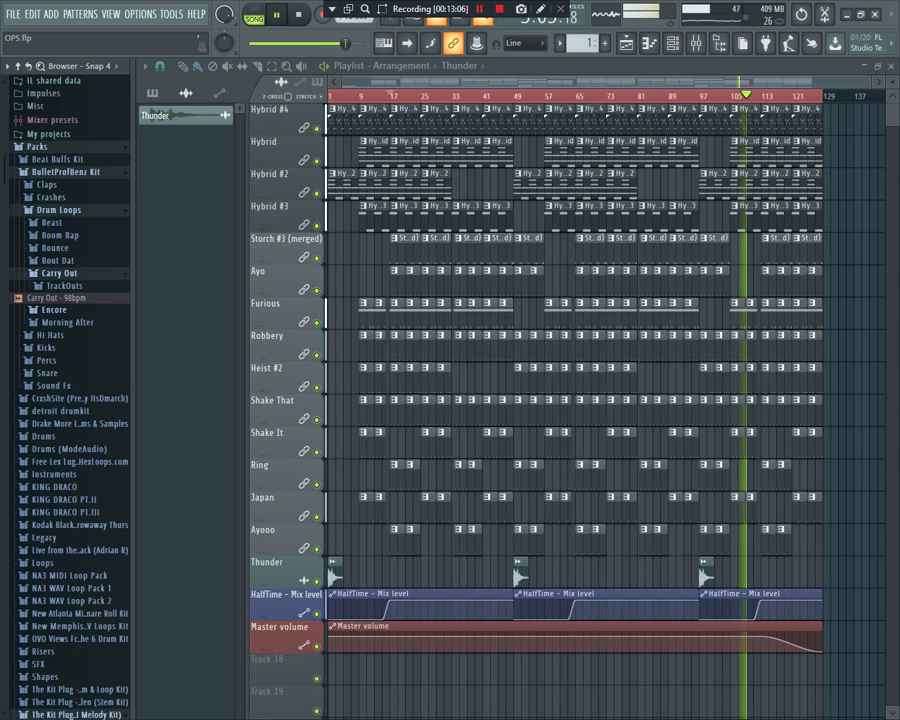
{"action": "left_click", "coordinate": [62, 298]}
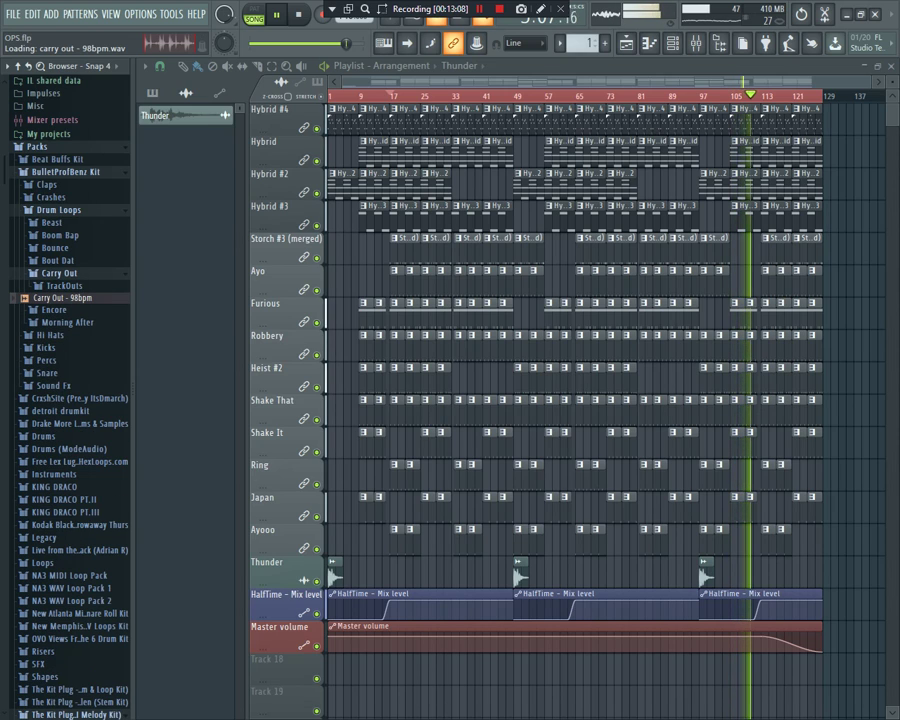
{"action": "left_click", "coordinate": [52, 222]}
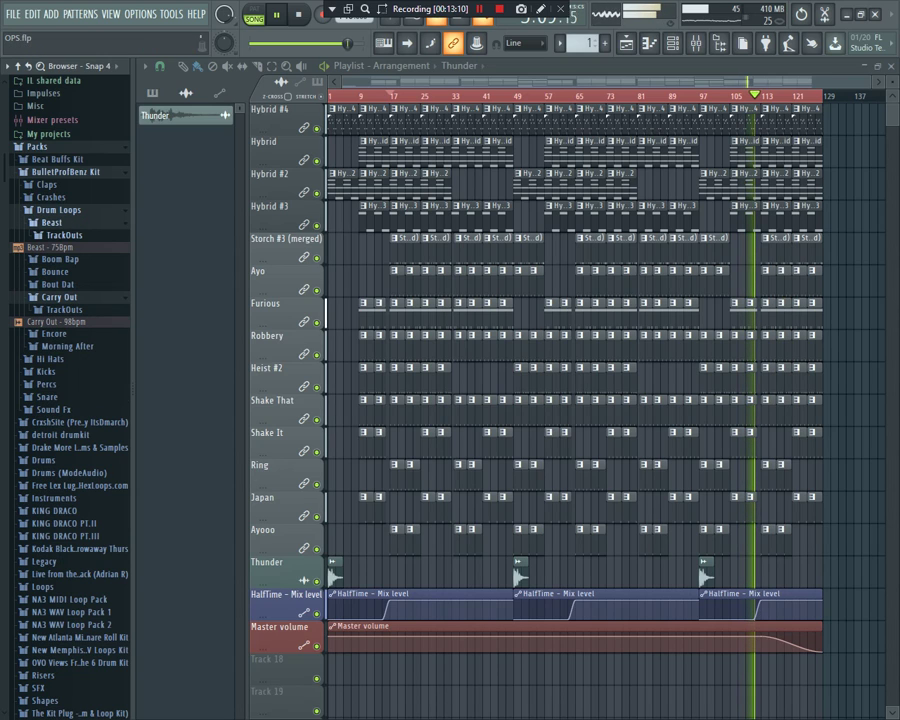
{"action": "left_click", "coordinate": [58, 247]}
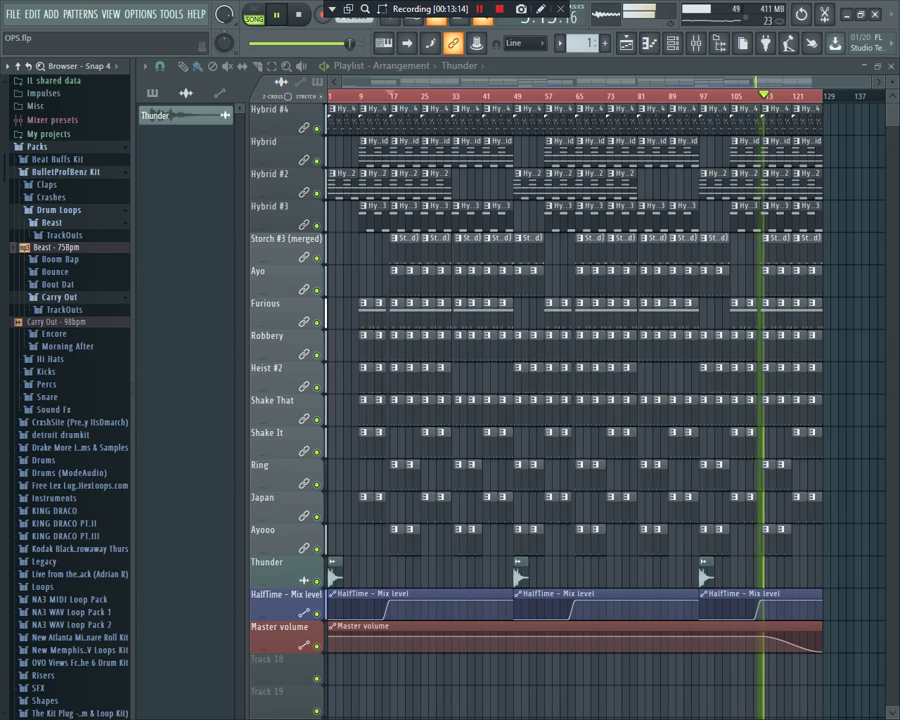
{"action": "left_click", "coordinate": [52, 222]}
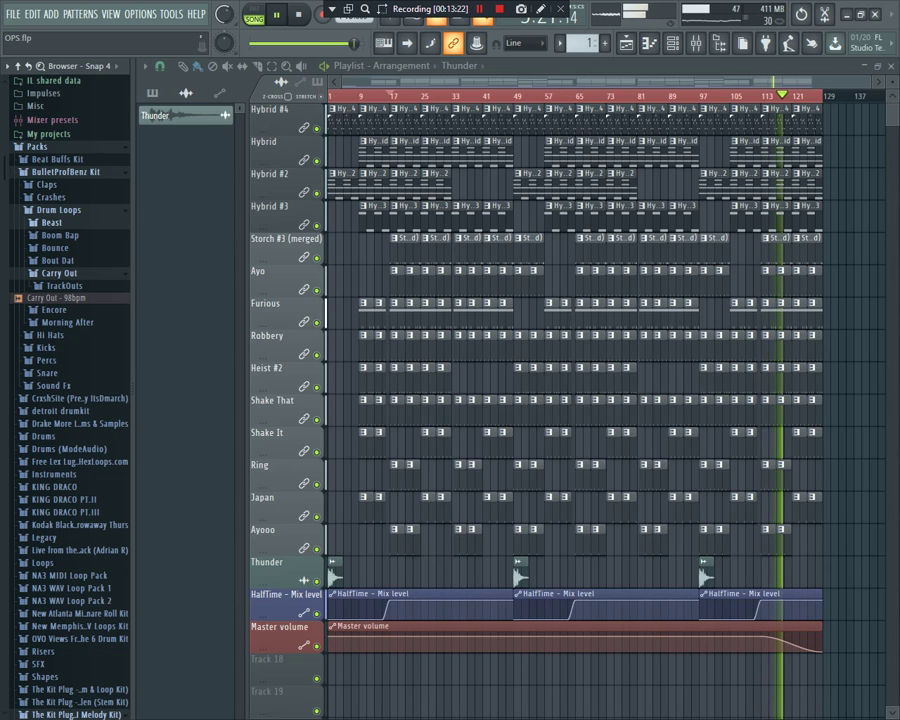
{"action": "left_click", "coordinate": [58, 210]}
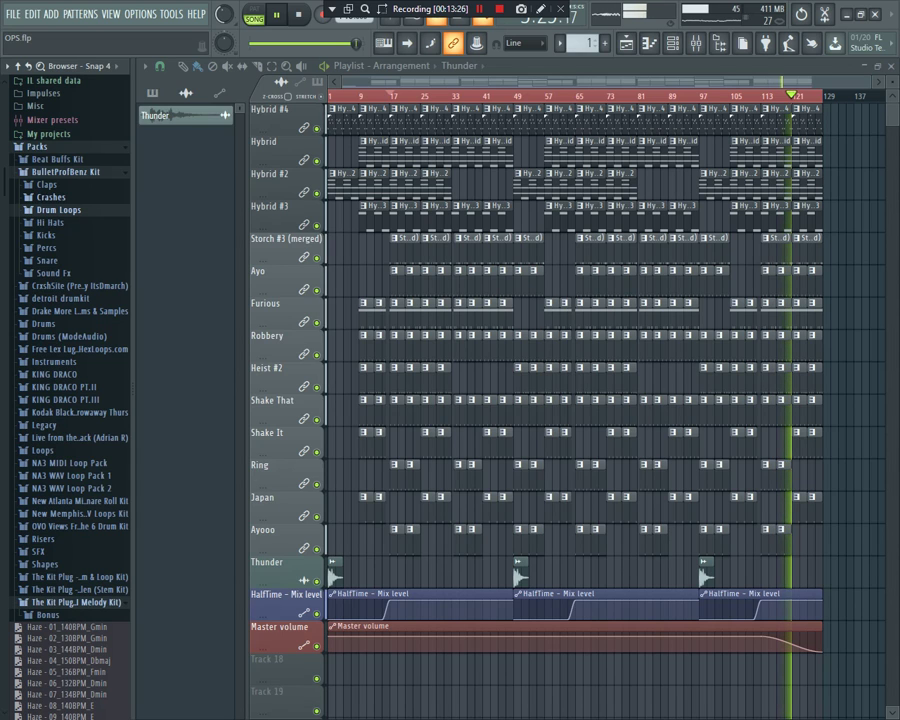
{"action": "left_click", "coordinate": [65, 172]}
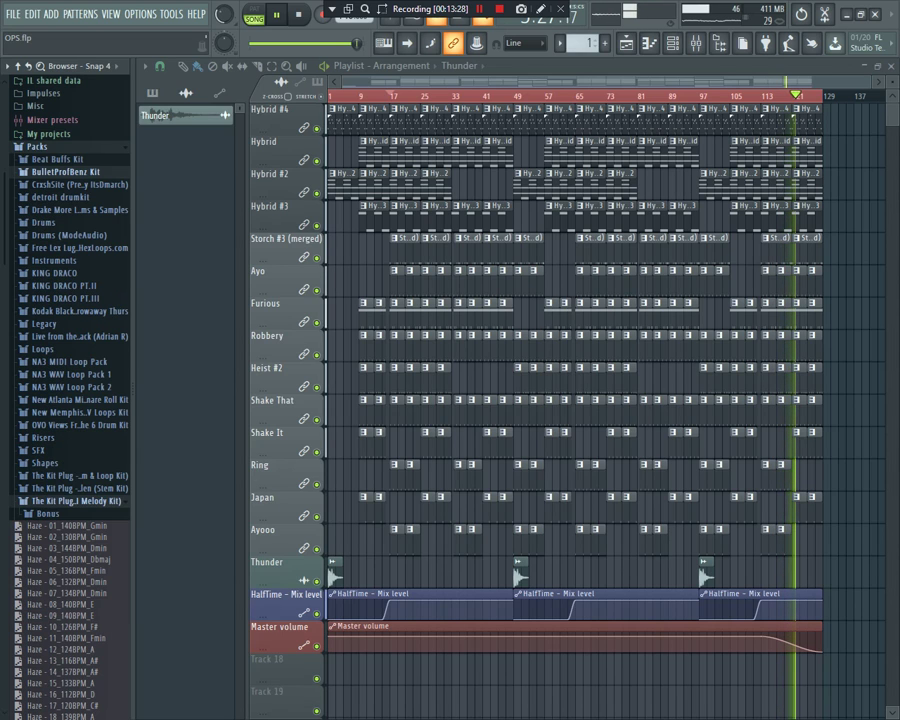
{"action": "left_click", "coordinate": [66, 172]}
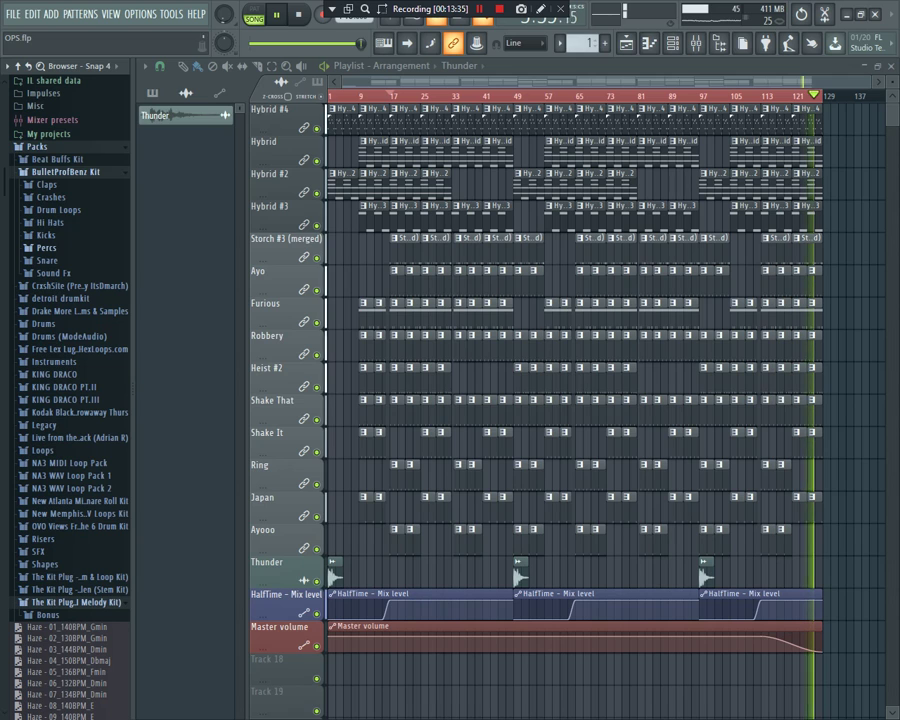
Step: Add the Horror sample from the Percs folder as a new channel and place its hits on steps 29 and 61
{"action": "left_click", "coordinate": [672, 43]}
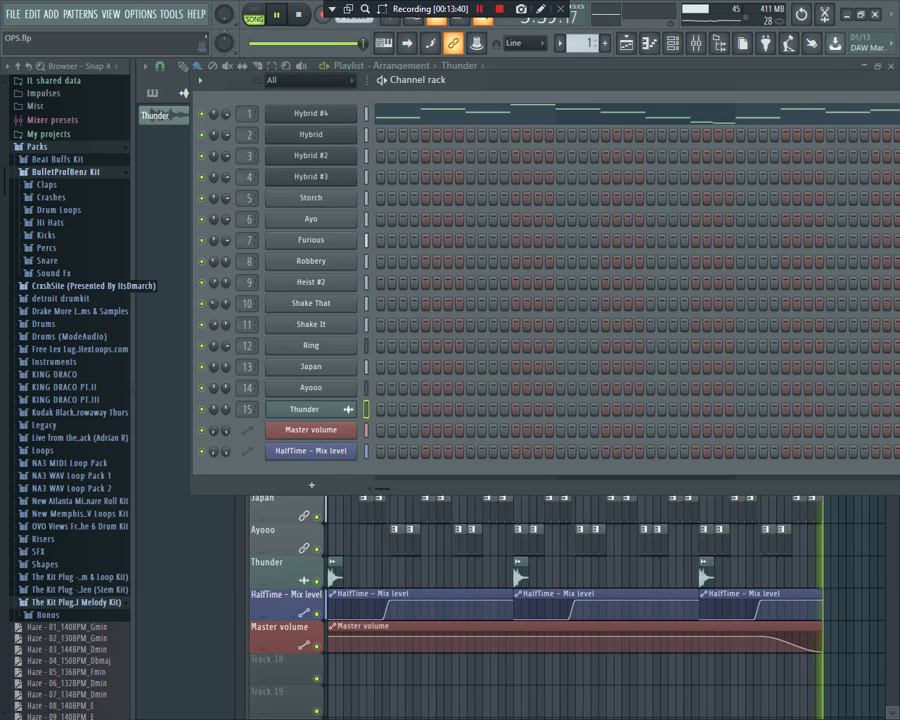
{"action": "left_click", "coordinate": [46, 247]}
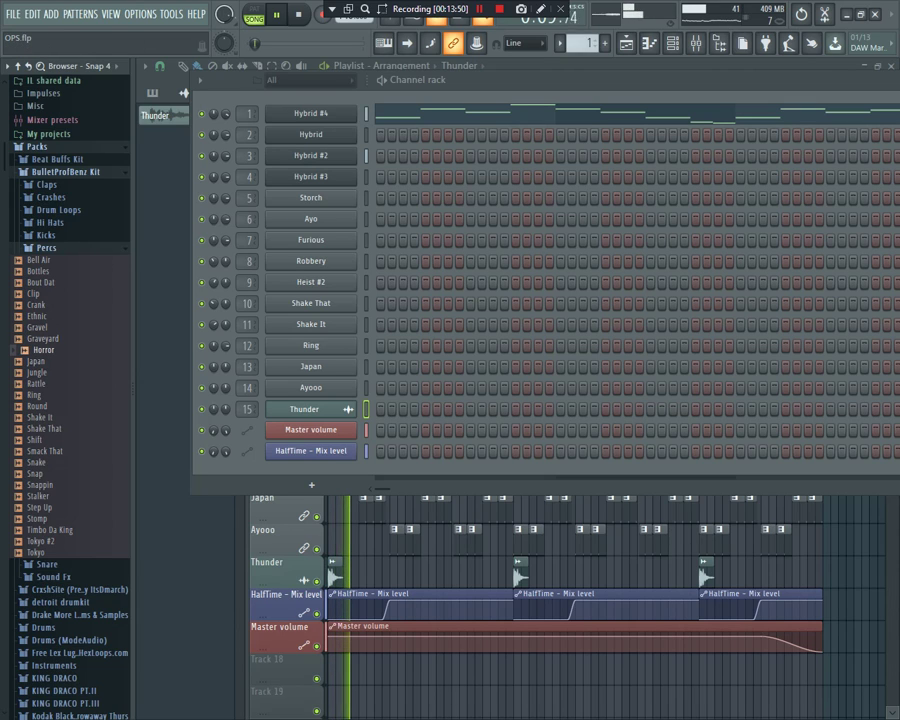
{"action": "left_click_drag", "start_coordinate": [160, 464], "coordinate": [215, 475]}
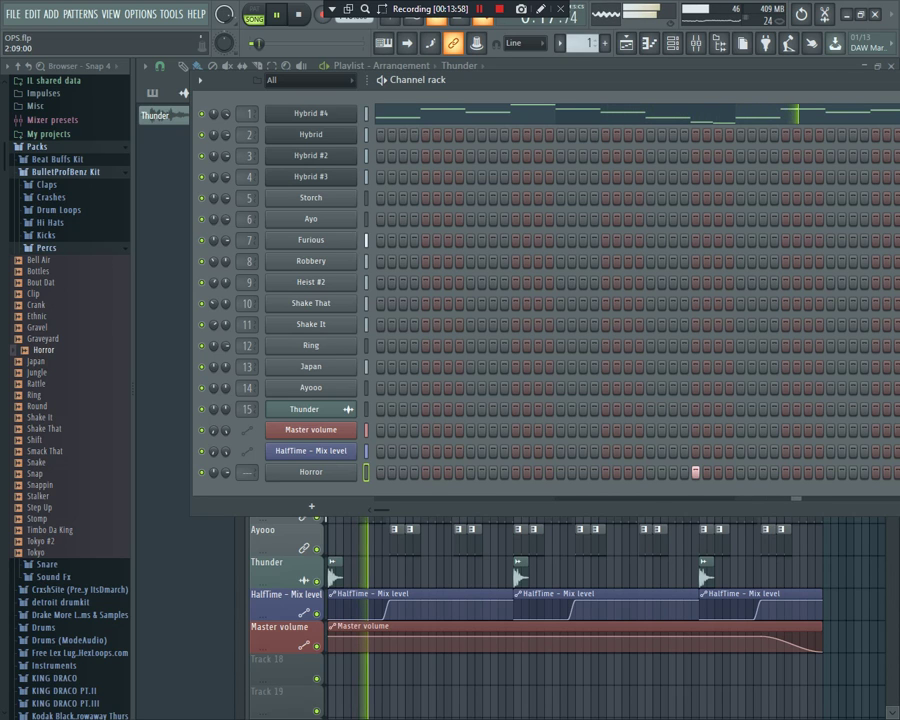
{"action": "left_click_drag", "start_coordinate": [600, 80], "coordinate": [425, 81]}
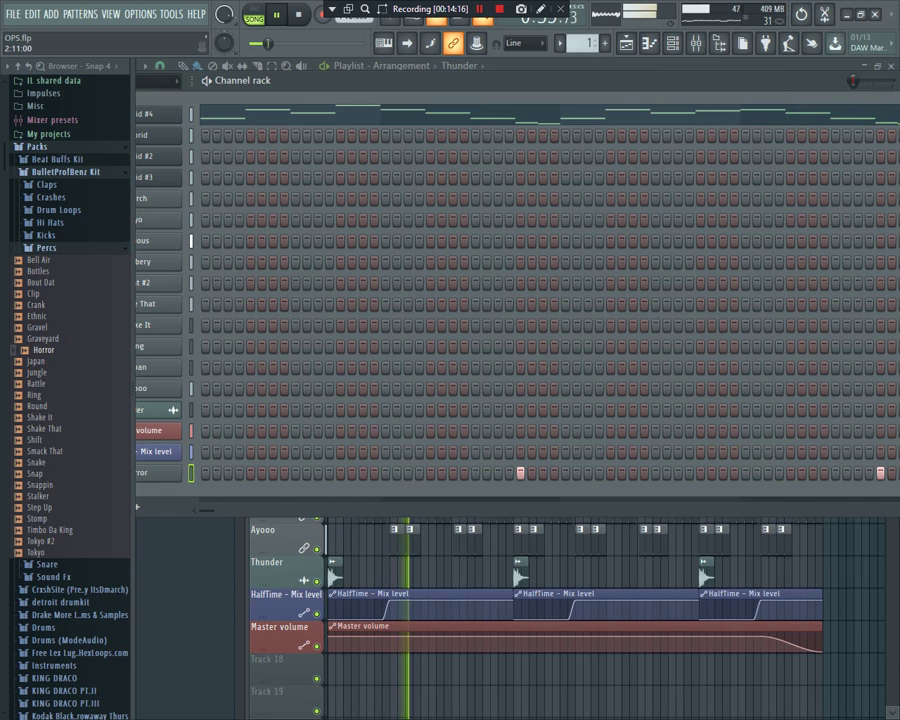
Step: Open the Horror channel in the piano roll and duplicate its two hits into bars 6 and 8 on B4
{"action": "right_click", "coordinate": [158, 472]}
{"action": "left_click", "coordinate": [268, 468]}
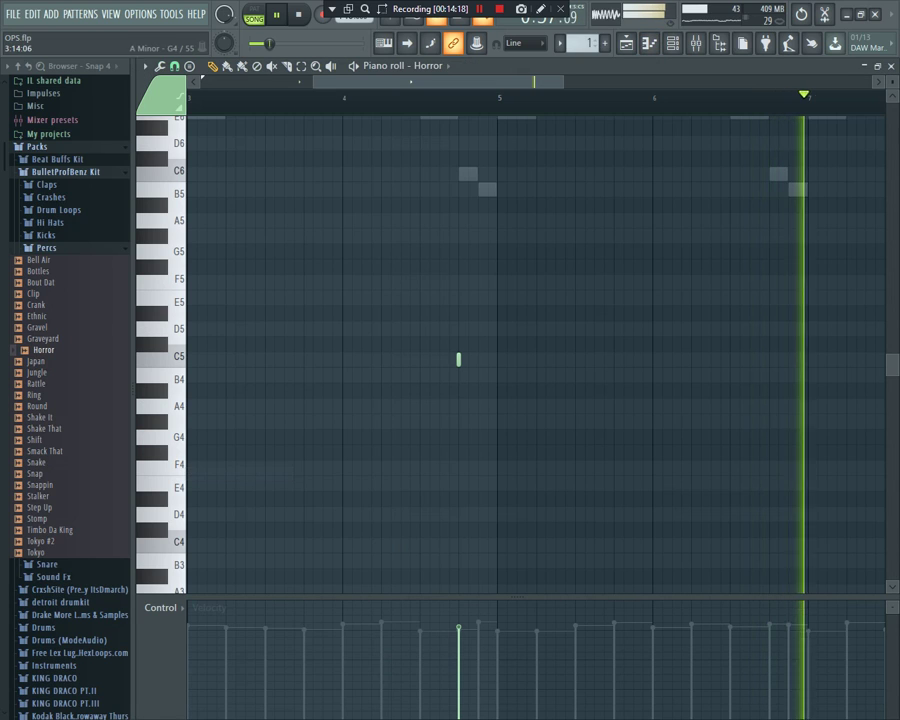
{"action": "key", "text": "shift+4"}
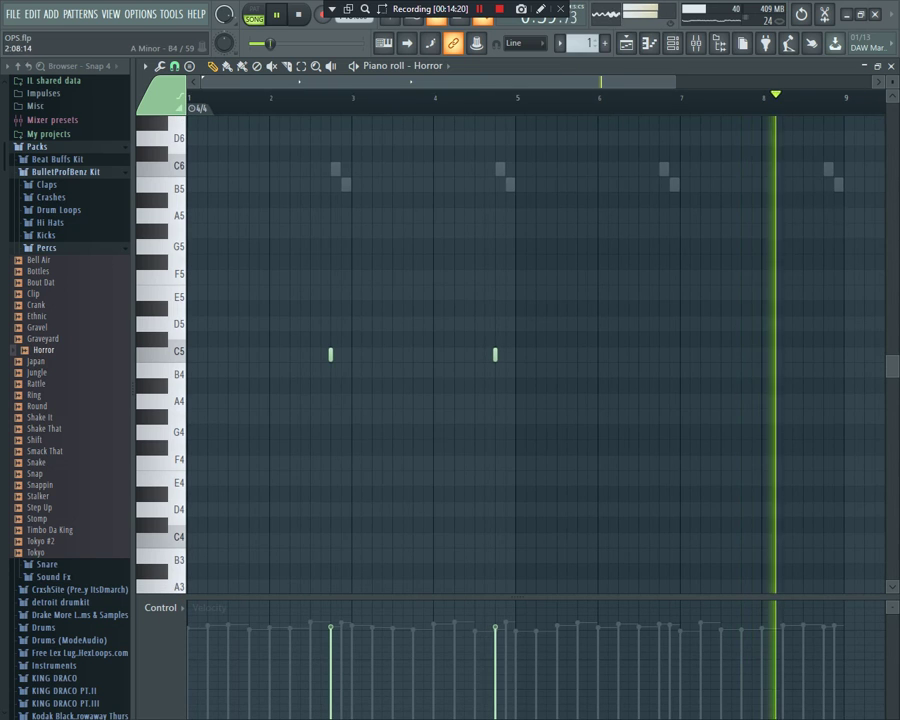
{"action": "key", "text": "ctrl+a"}
{"action": "left_click_drag", "start_coordinate": [516, 354], "coordinate": [845, 370]}
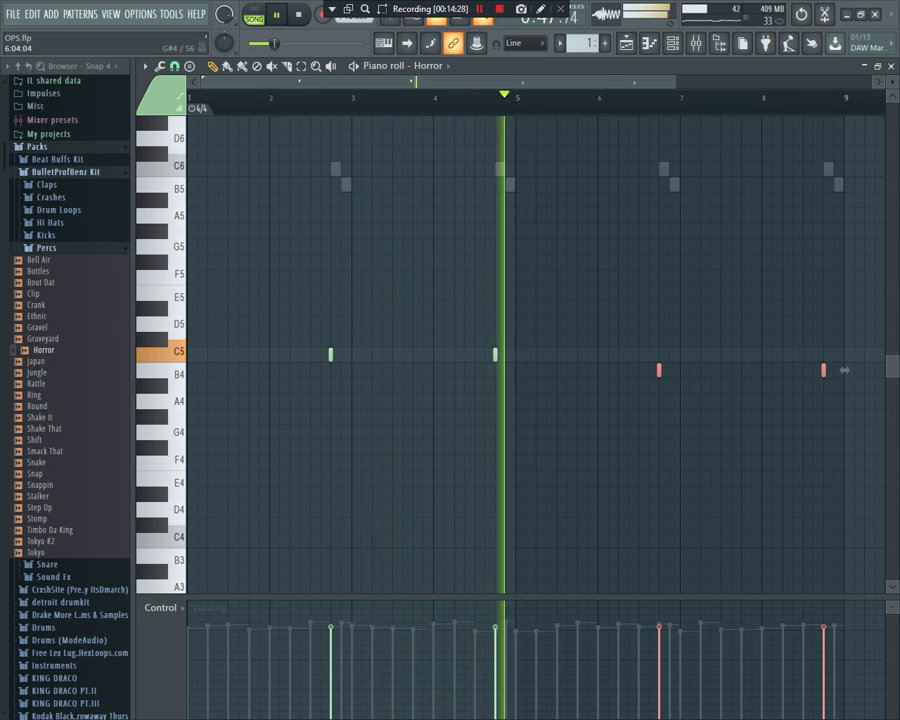
{"action": "key", "text": "ctrl+d"}
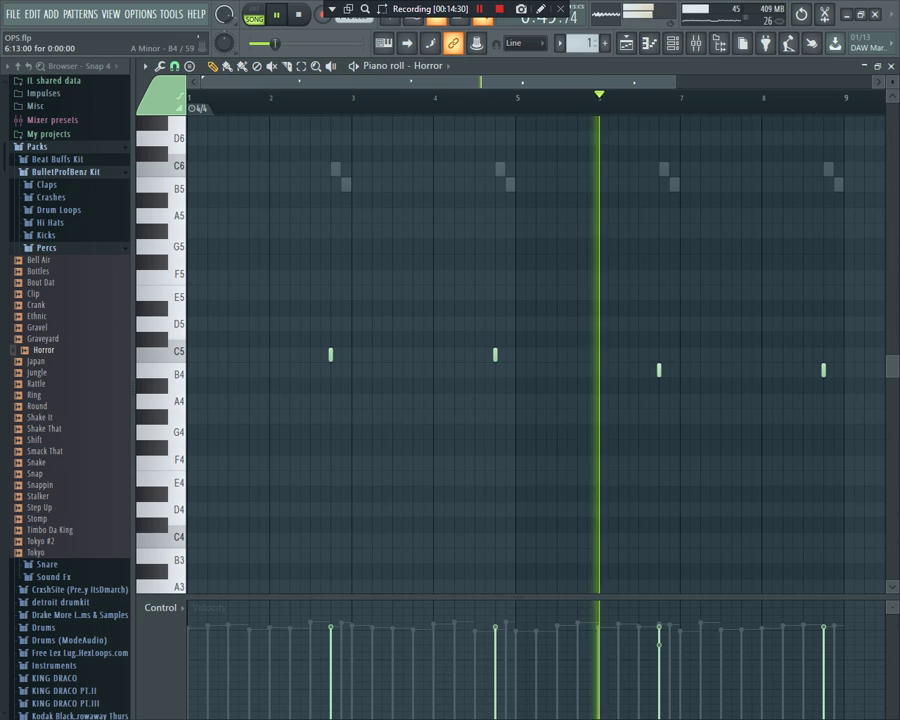
Step: Put the Horror hits in bars 6 and 8 on C5 and add C5 hits on beat 4 of bars 7 and 3
{"action": "left_click", "coordinate": [659, 354]}
{"action": "right_click", "coordinate": [659, 370]}
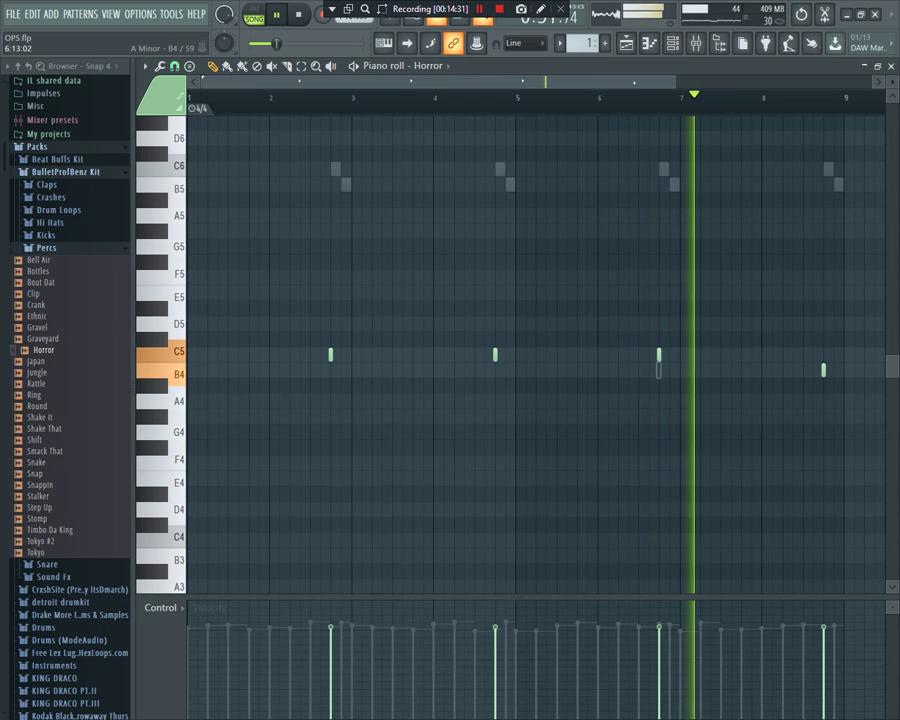
{"action": "left_click_drag", "start_coordinate": [824, 370], "coordinate": [824, 354]}
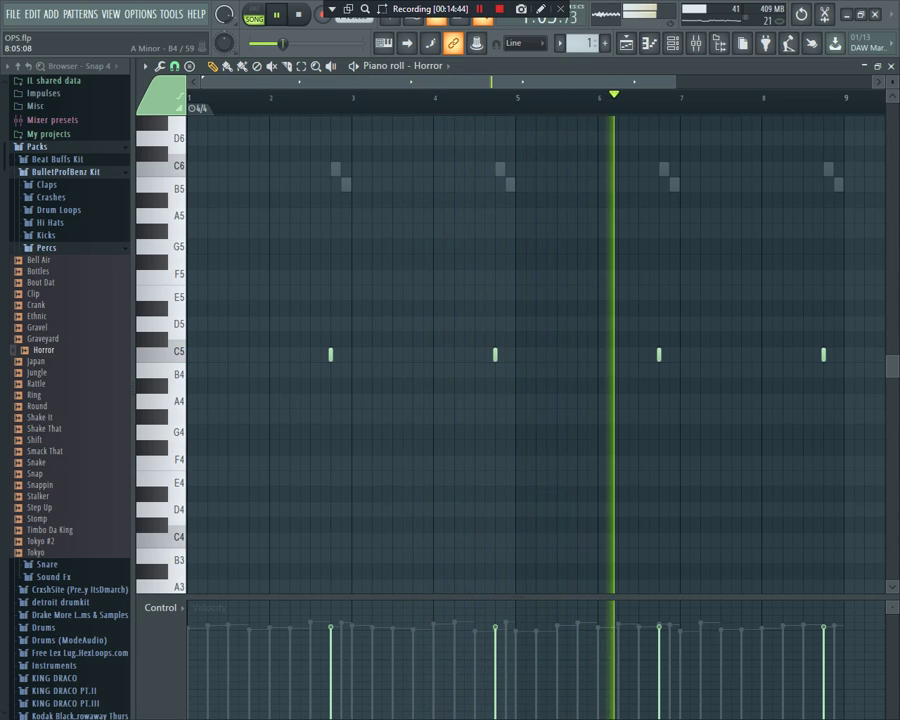
{"action": "left_click", "coordinate": [741, 354]}
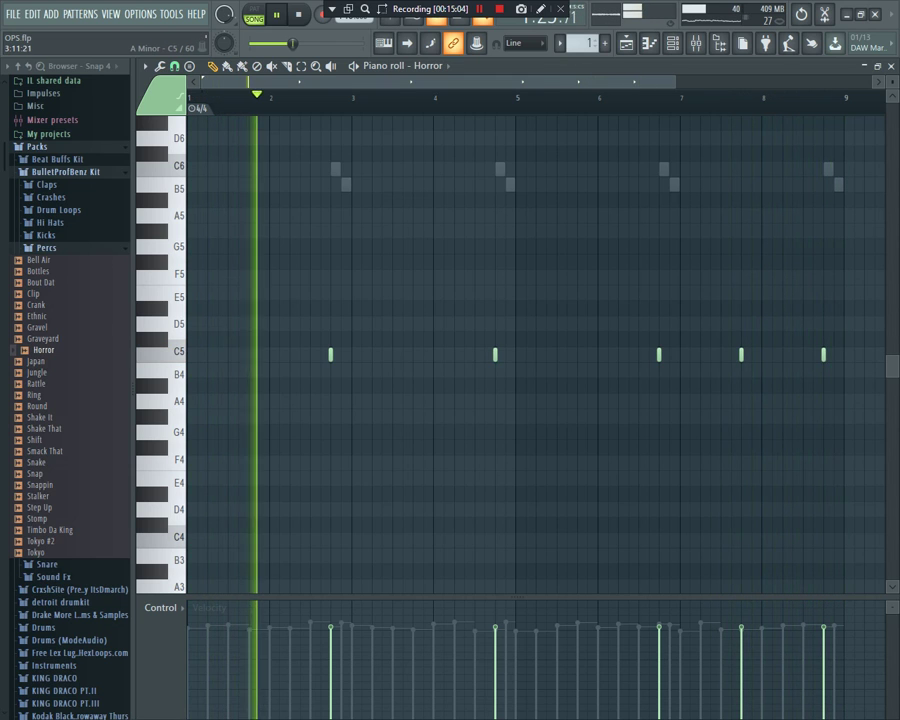
{"action": "left_click", "coordinate": [412, 354]}
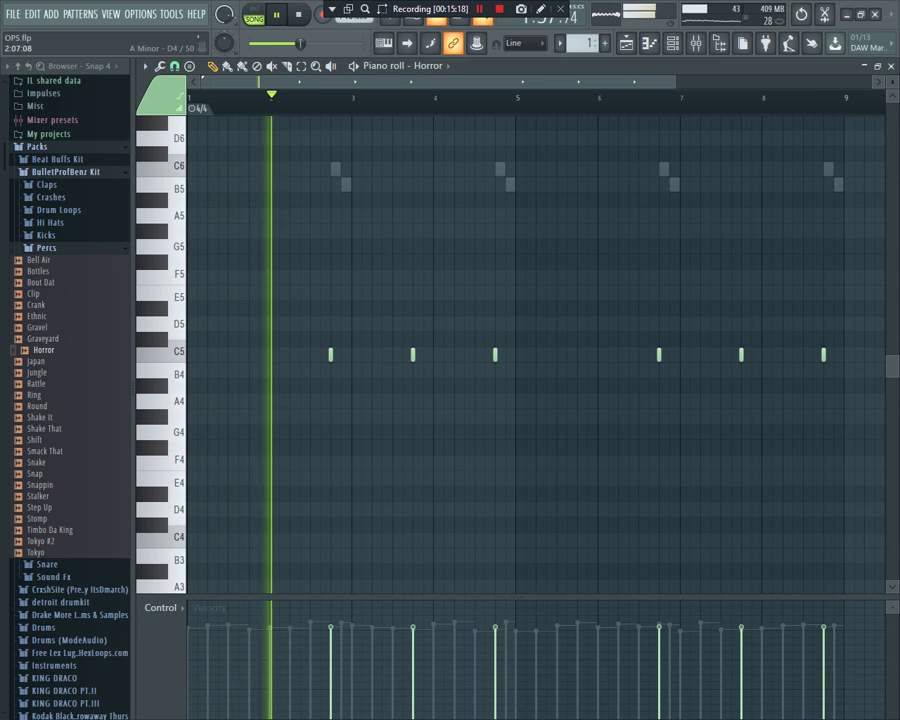
{"action": "left_click", "coordinate": [168, 607]}
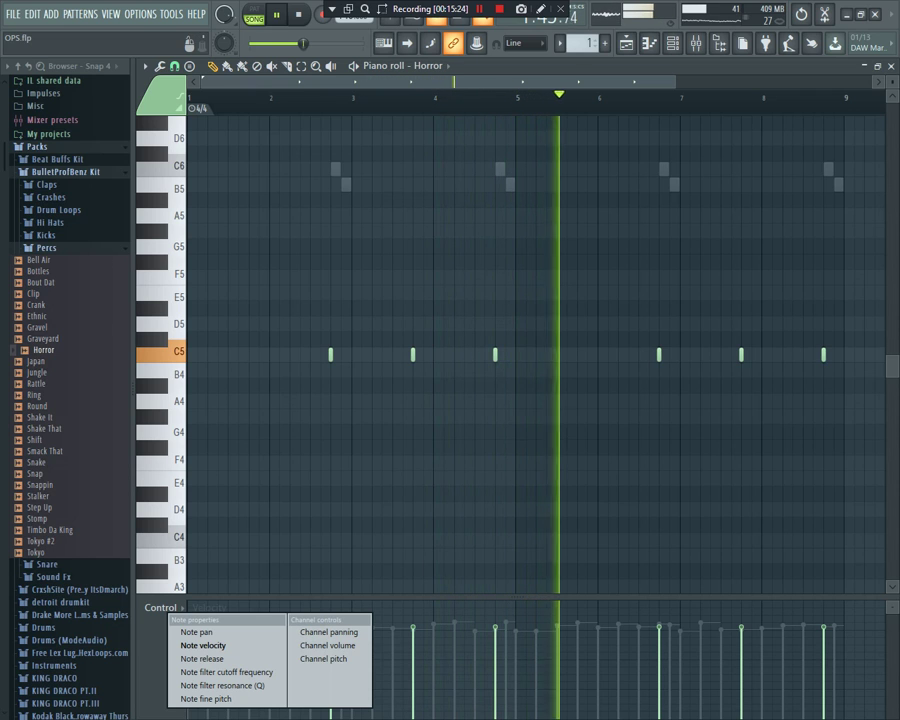
{"action": "key", "text": "Escape"}
{"action": "double_click", "coordinate": [413, 354]}
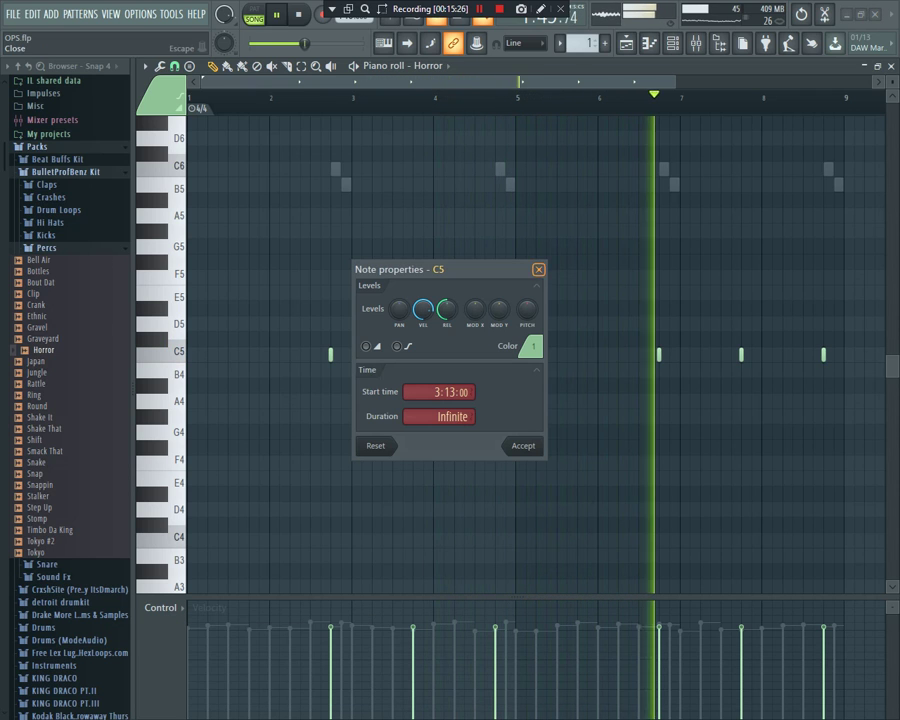
{"action": "left_click", "coordinate": [538, 268]}
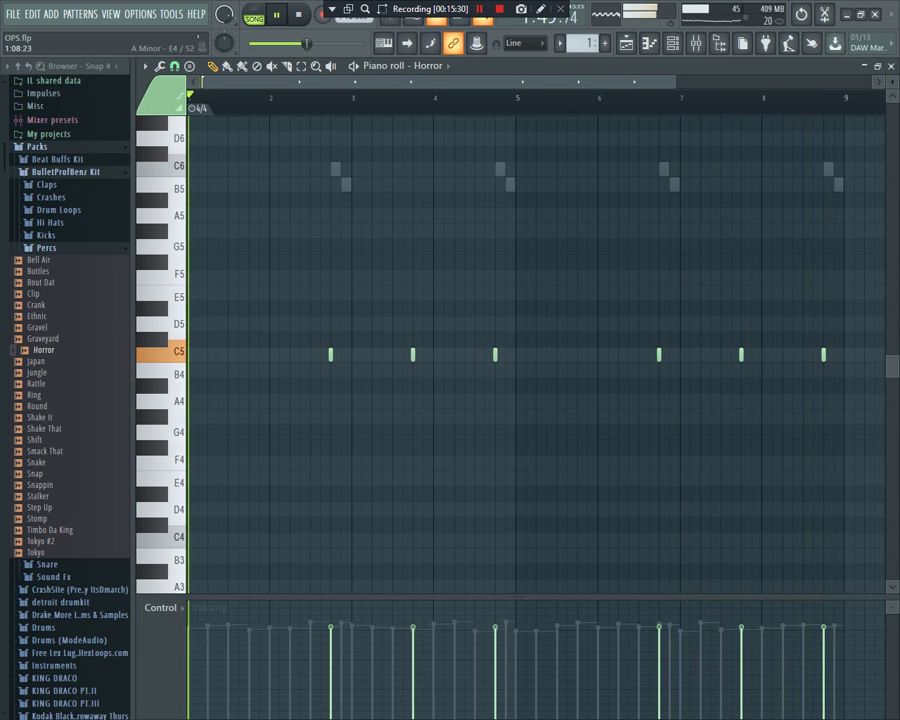
Step: Add a Horror hit on C5 half a beat after each beat 4 hit in bars 2, 4, 6 and 8, and select all notes
{"action": "left_click", "coordinate": [341, 354]}
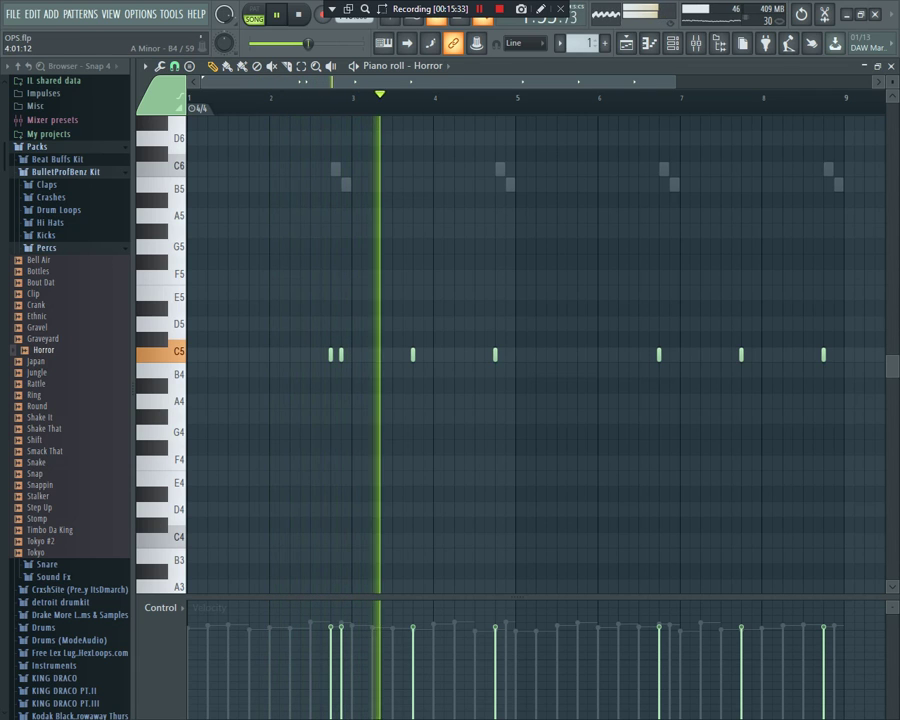
{"action": "left_click", "coordinate": [505, 354]}
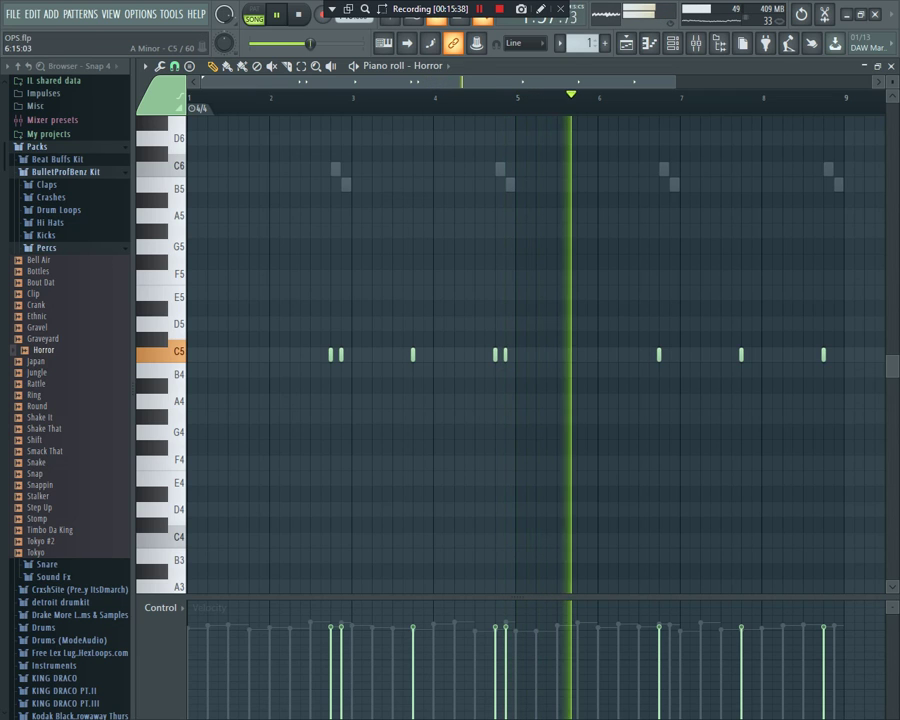
{"action": "left_click", "coordinate": [669, 354]}
{"action": "left_click", "coordinate": [834, 354]}
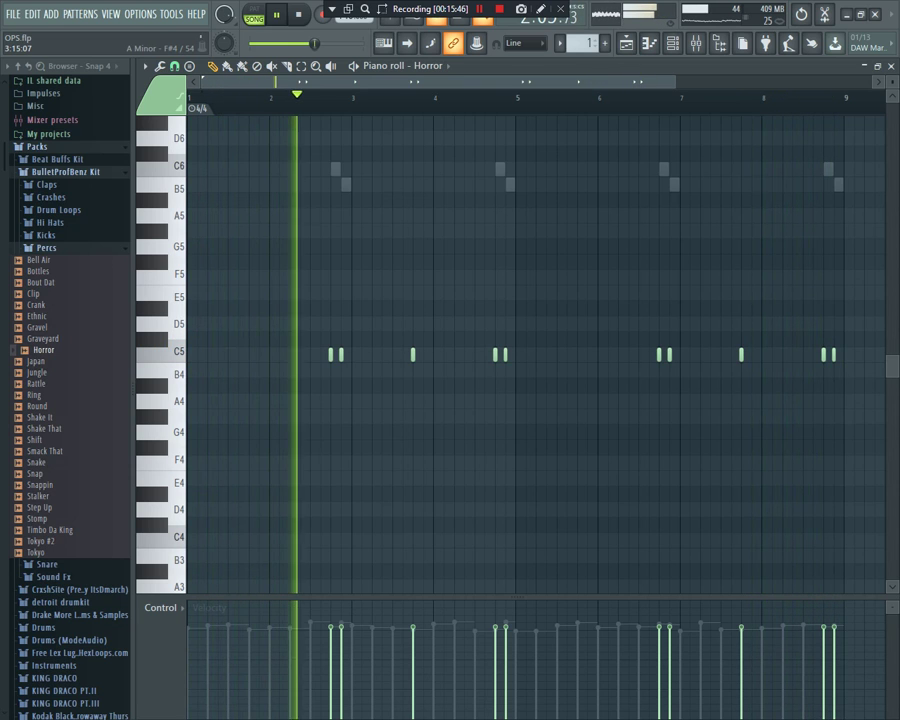
{"action": "key", "text": "ctrl+a"}
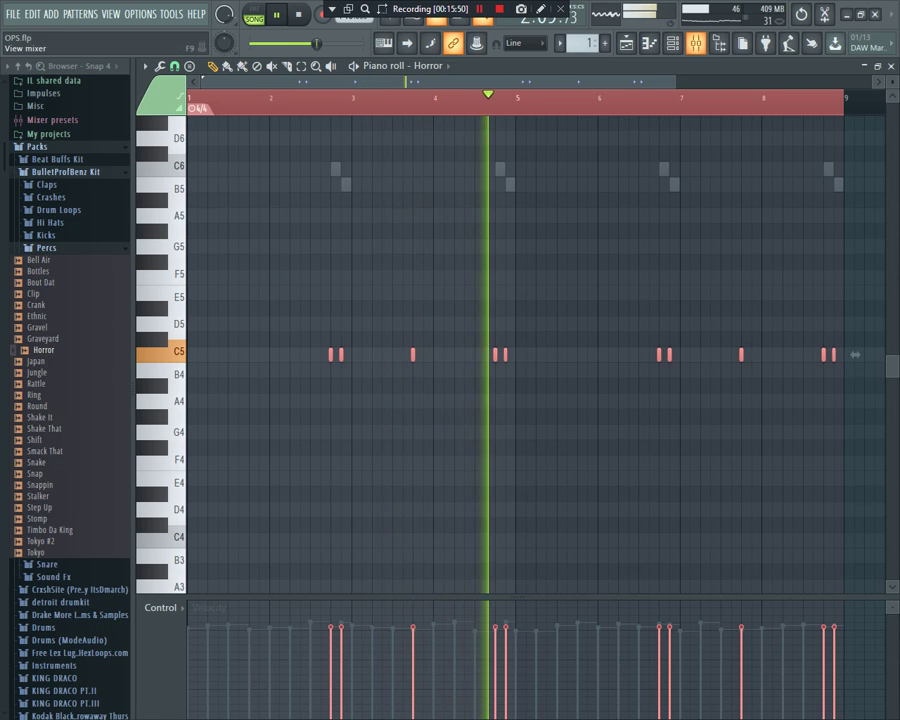
Step: Route the Horror channel to its own mixer track, place it at 15 ahead of Crash, and lower its fader
{"action": "key", "text": "F9"}
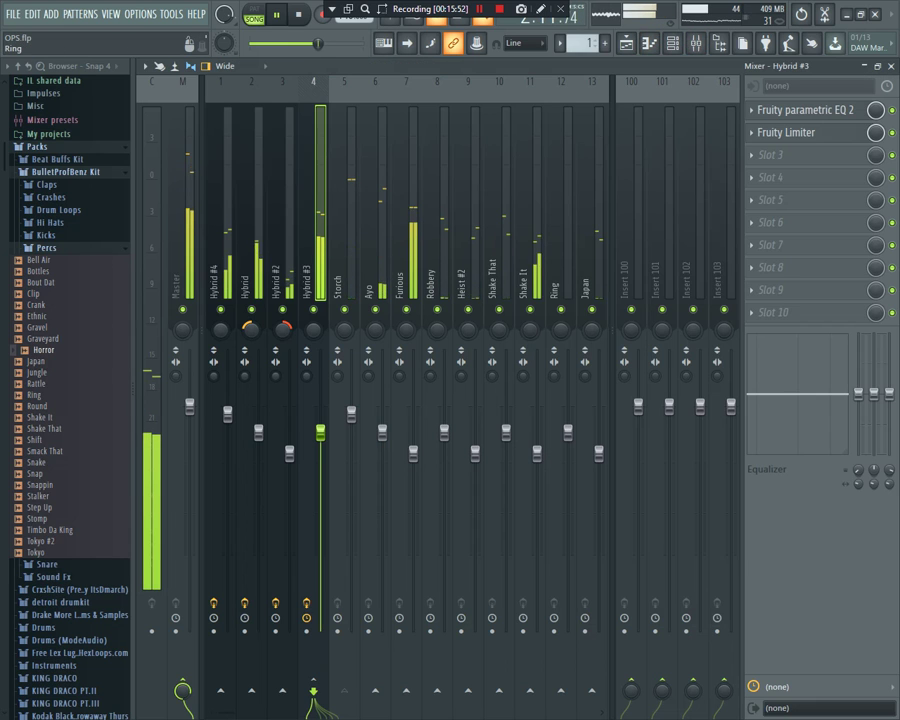
{"action": "scroll", "coordinate": [560, 400], "scroll_direction": "down", "scroll_amount": 5}
{"action": "scroll", "coordinate": [494, 96], "scroll_direction": "right", "scroll_amount": 1}
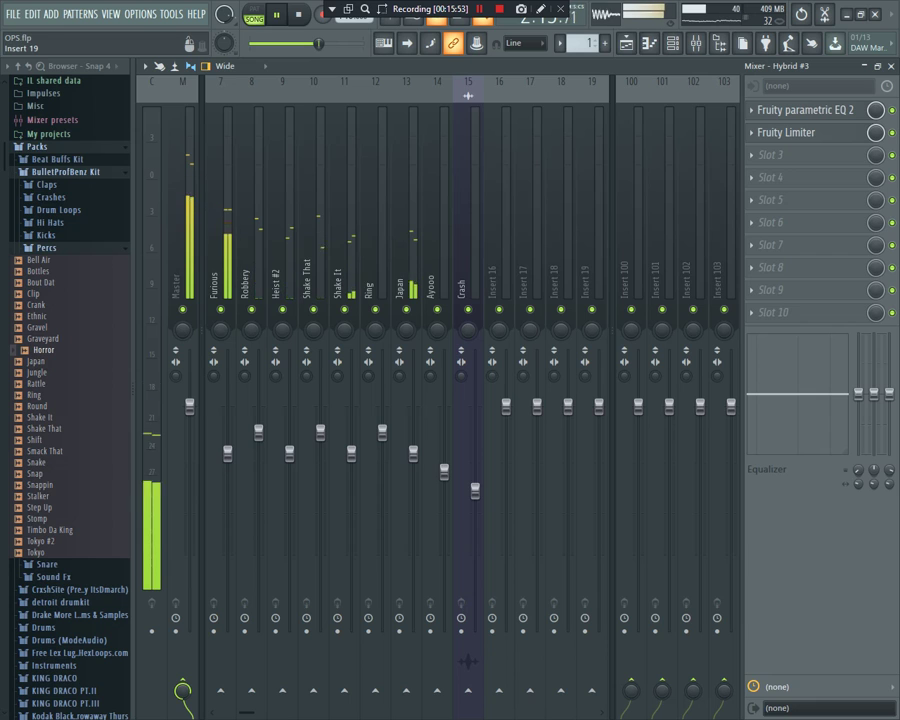
{"action": "left_click", "coordinate": [672, 43]}
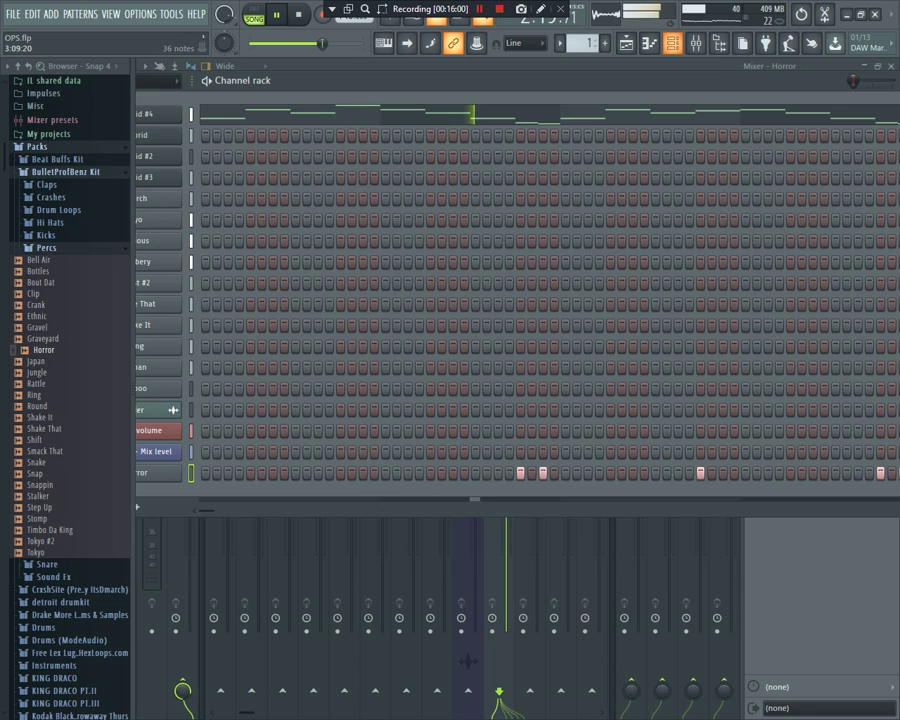
{"action": "key", "text": "F9"}
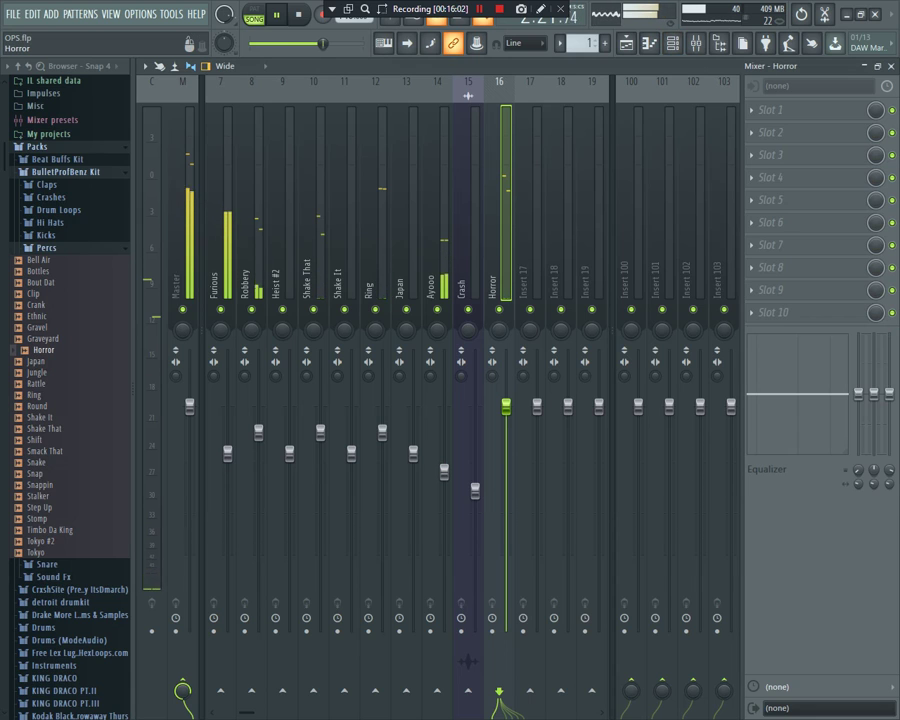
{"action": "key", "text": "alt+Left"}
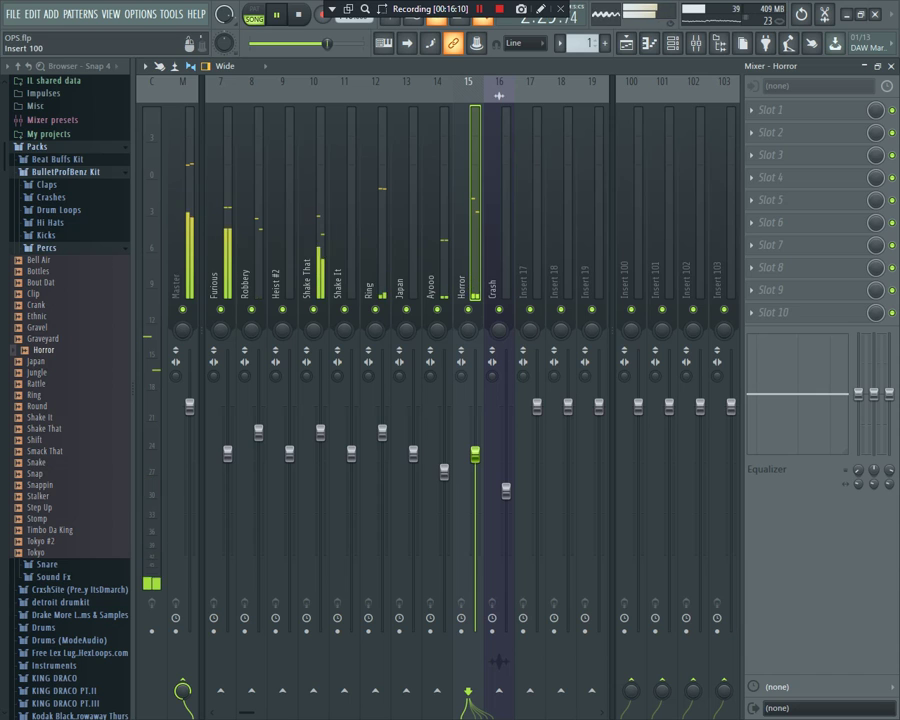
Step: Move the Horror channel up to directly below Ayooo and reposition the channel rack so the channel names are fully visible
{"action": "key", "text": "F6"}
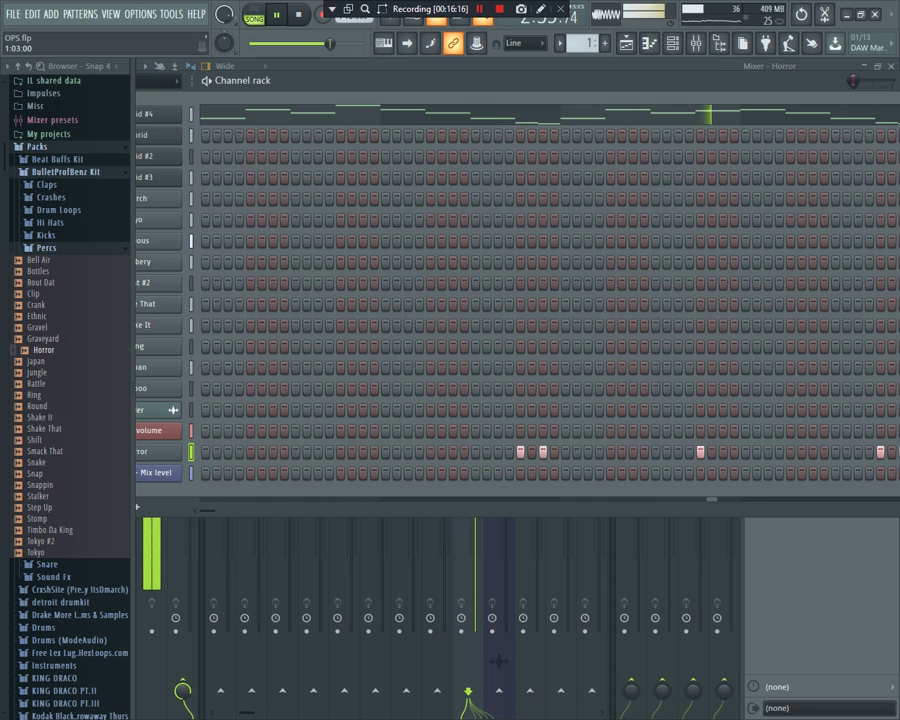
{"action": "key", "text": "alt+Up"}
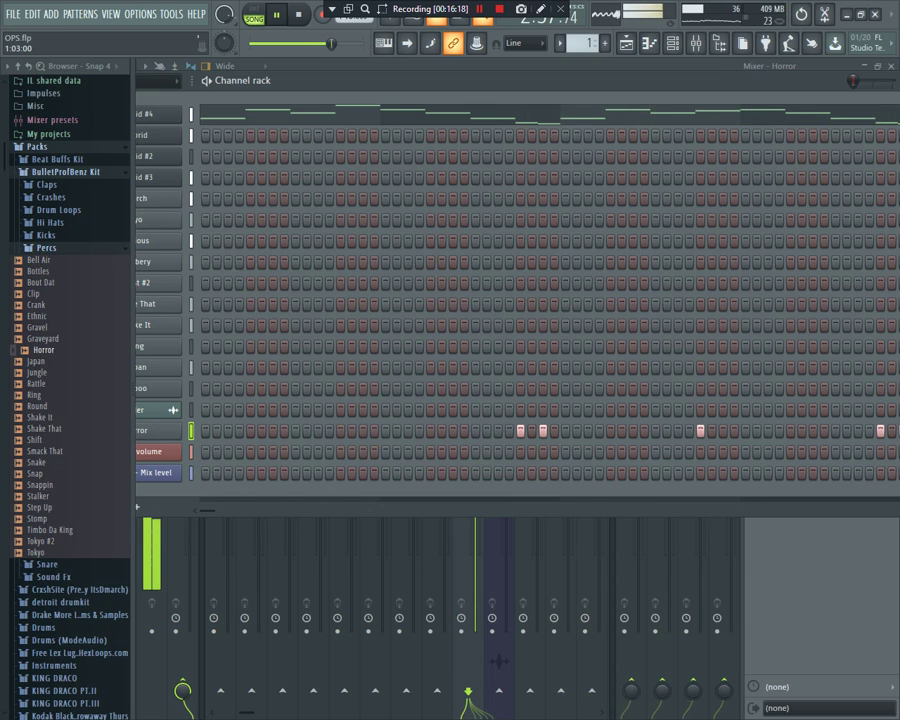
{"action": "key", "text": "alt+Up"}
{"action": "left_click_drag", "start_coordinate": [243, 80], "coordinate": [377, 84]}
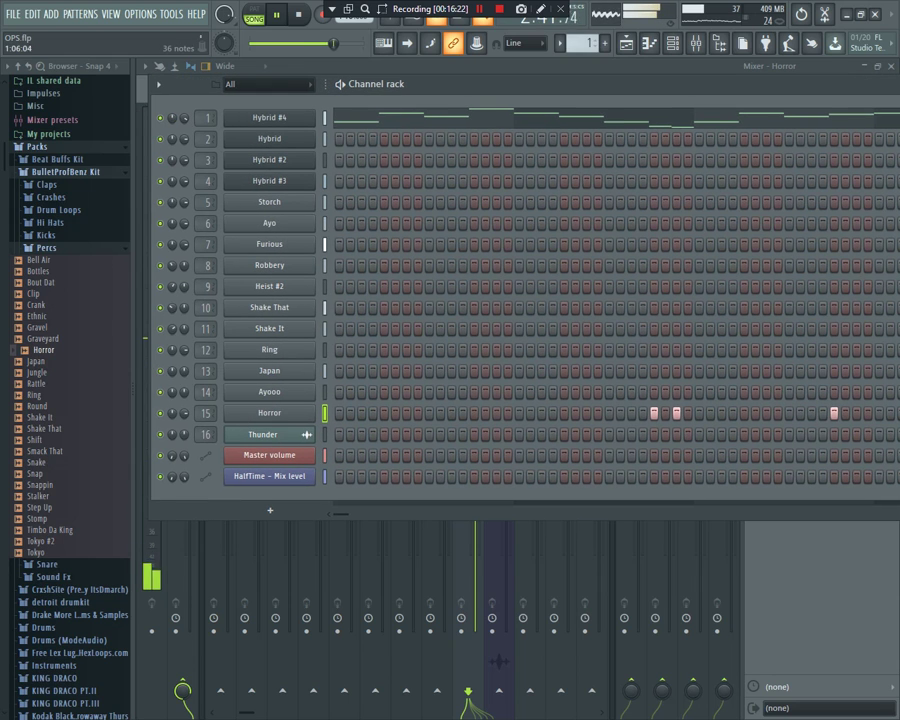
{"action": "key", "text": "F9"}
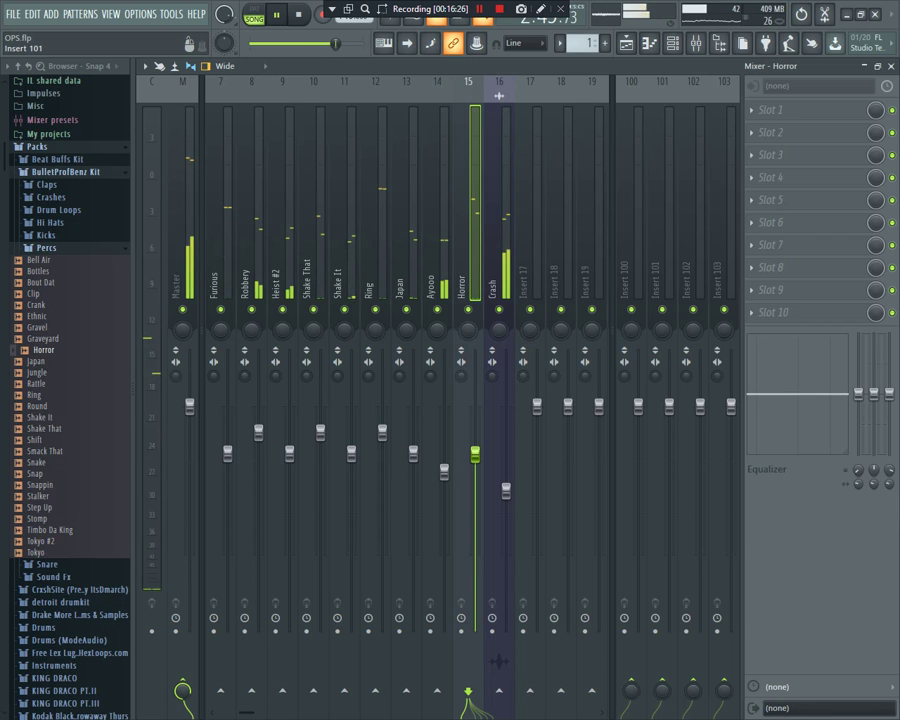
{"action": "key", "text": "F5"}
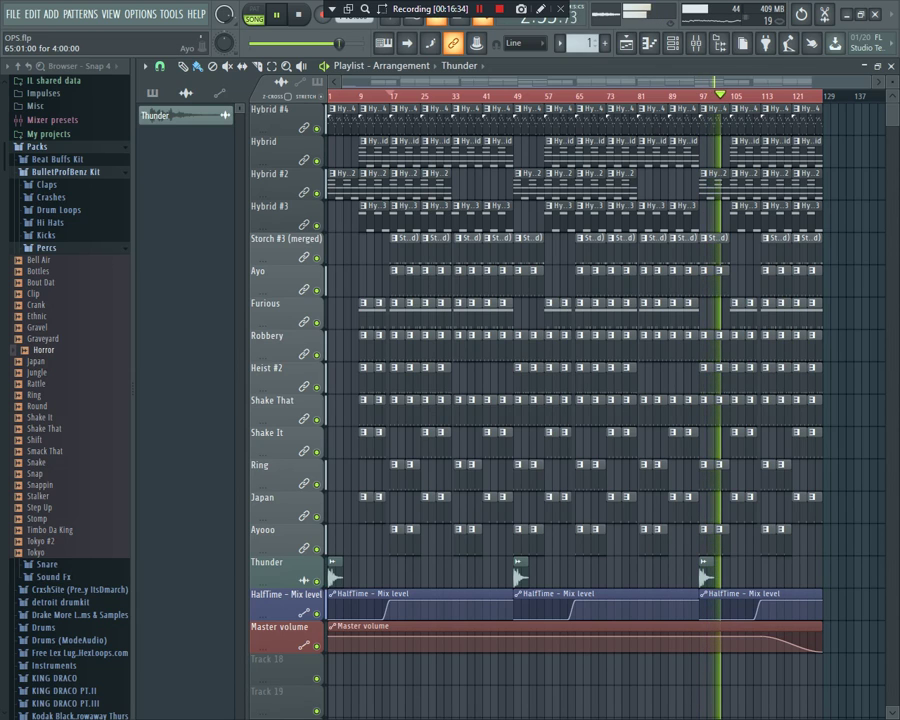
{"action": "key", "text": "F6"}
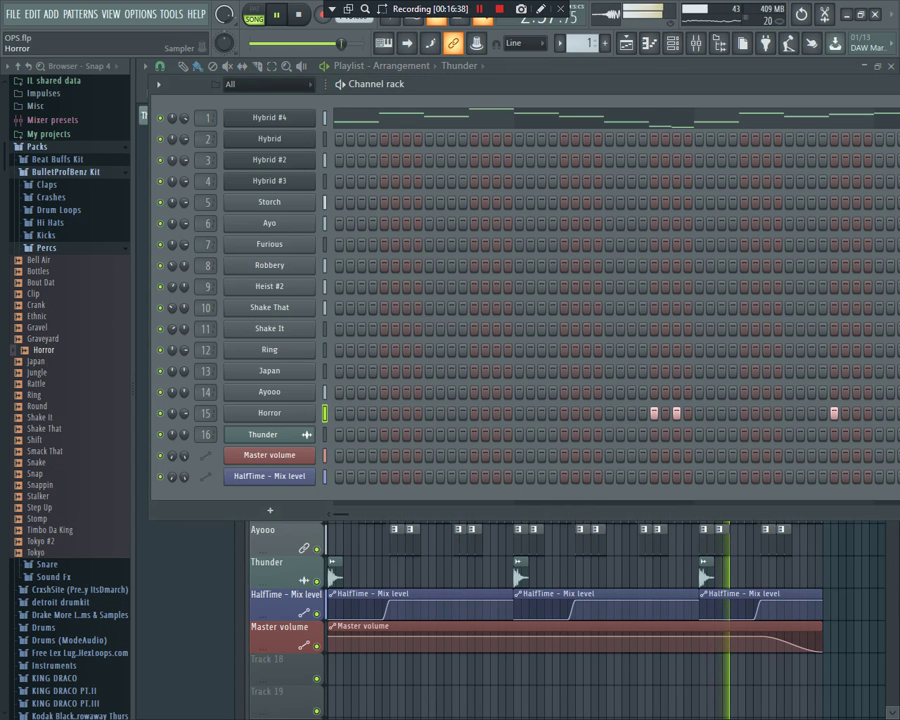
Step: Load the Horror sample into the Thunder audio clip channel, trim the silence from its start, and check its miscellaneous settings
{"action": "left_click", "coordinate": [269, 413]}
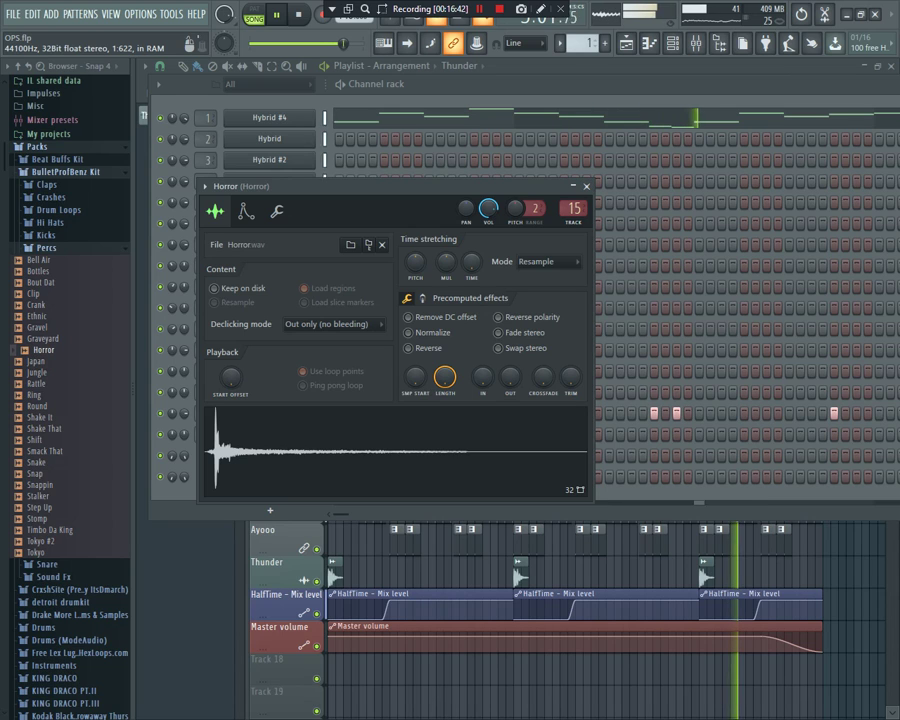
{"action": "left_click_drag", "start_coordinate": [270, 450], "coordinate": [300, 434]}
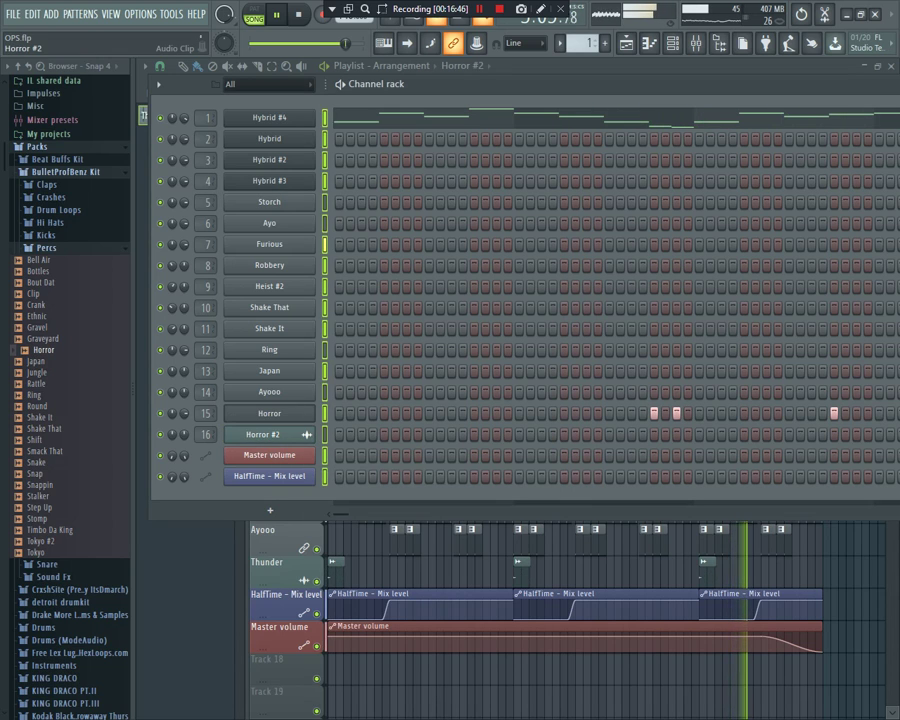
{"action": "left_click", "coordinate": [305, 434]}
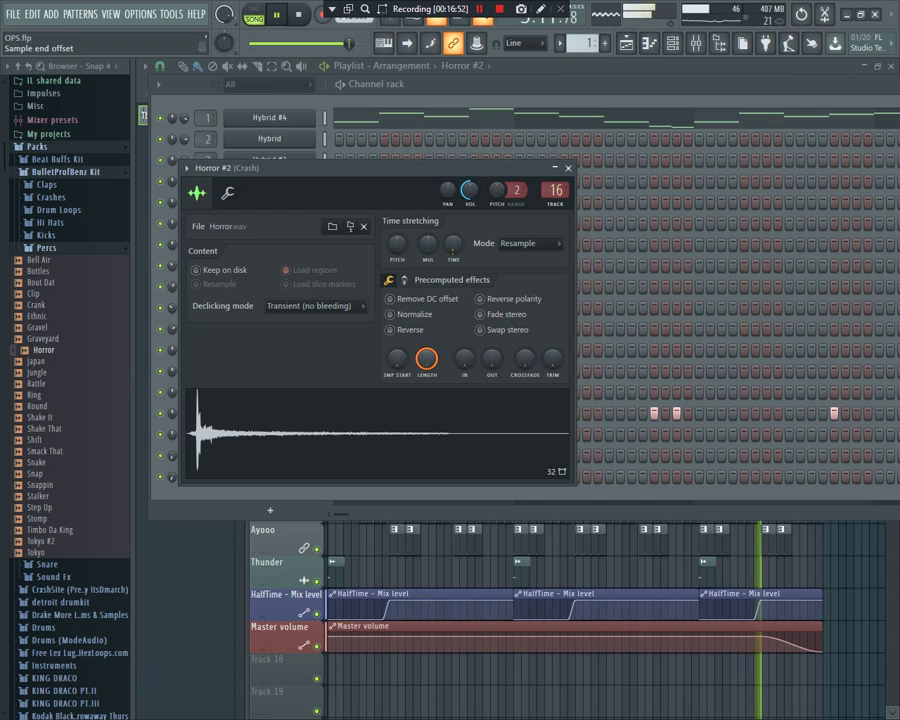
{"action": "left_click_drag", "start_coordinate": [397, 359], "coordinate": [397, 350]}
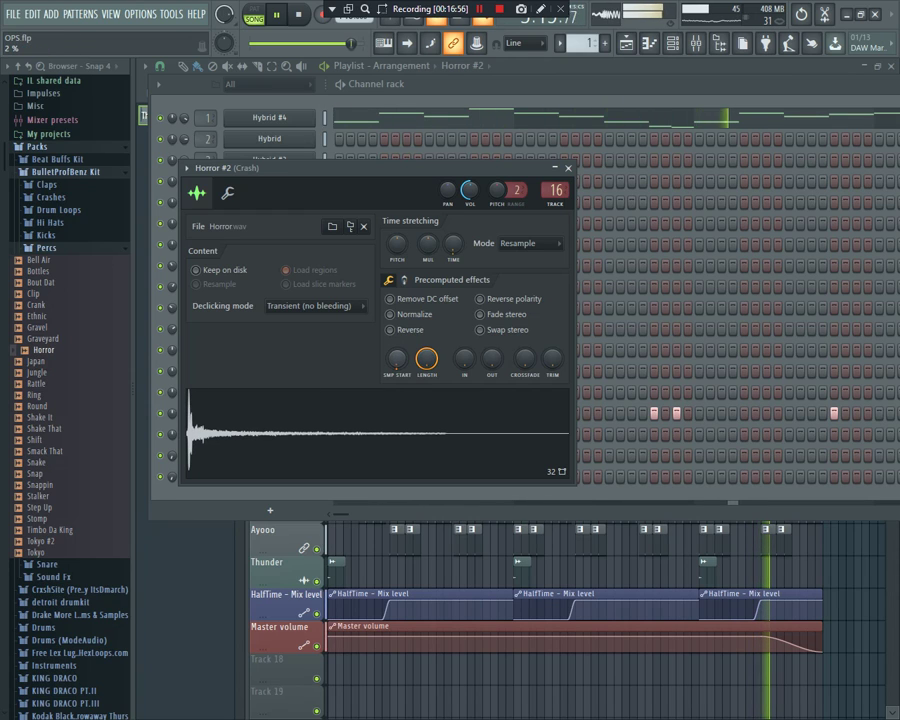
{"action": "left_click_drag", "start_coordinate": [397, 359], "coordinate": [397, 354]}
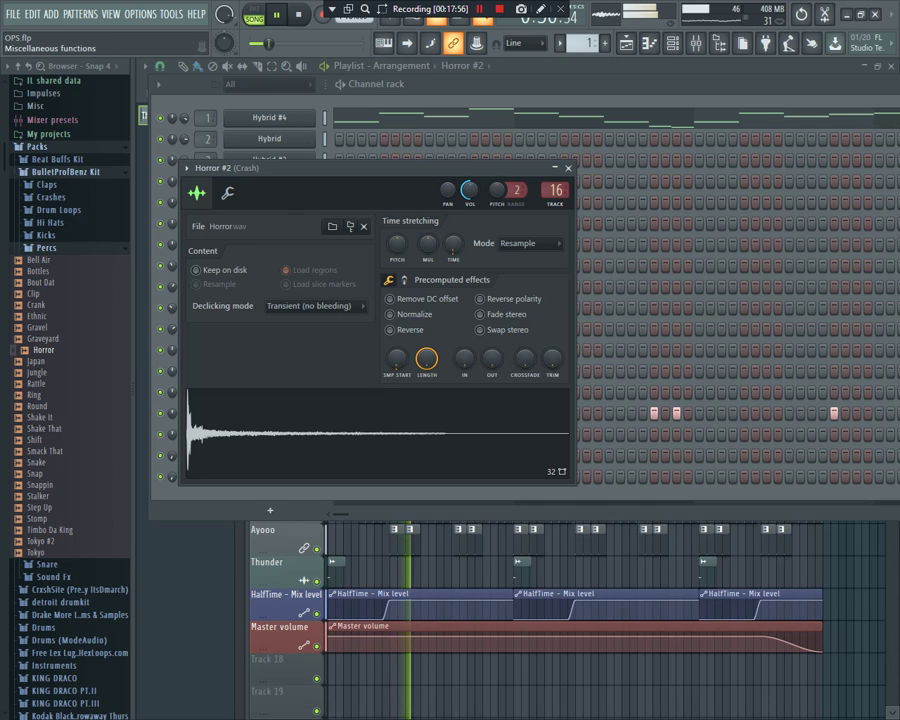
{"action": "left_click", "coordinate": [227, 193]}
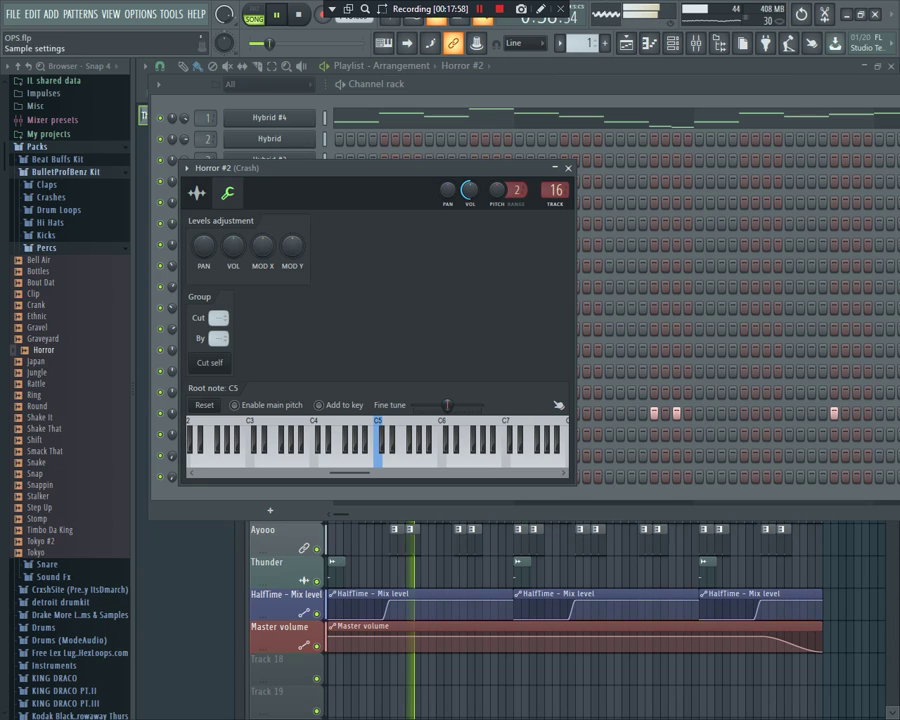
{"action": "left_click", "coordinate": [197, 193]}
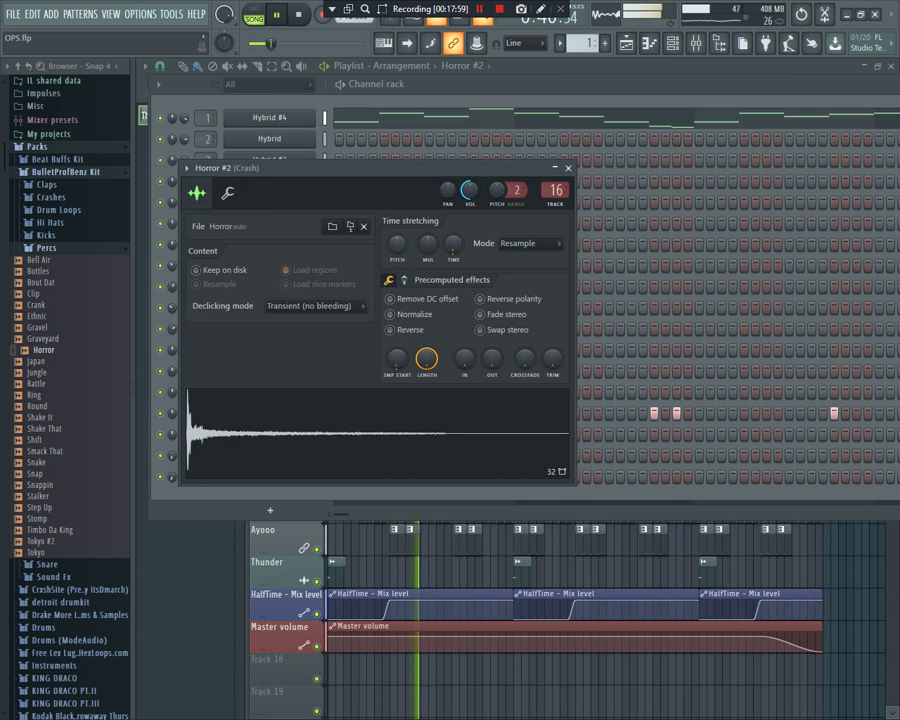
{"action": "key", "text": "Escape"}
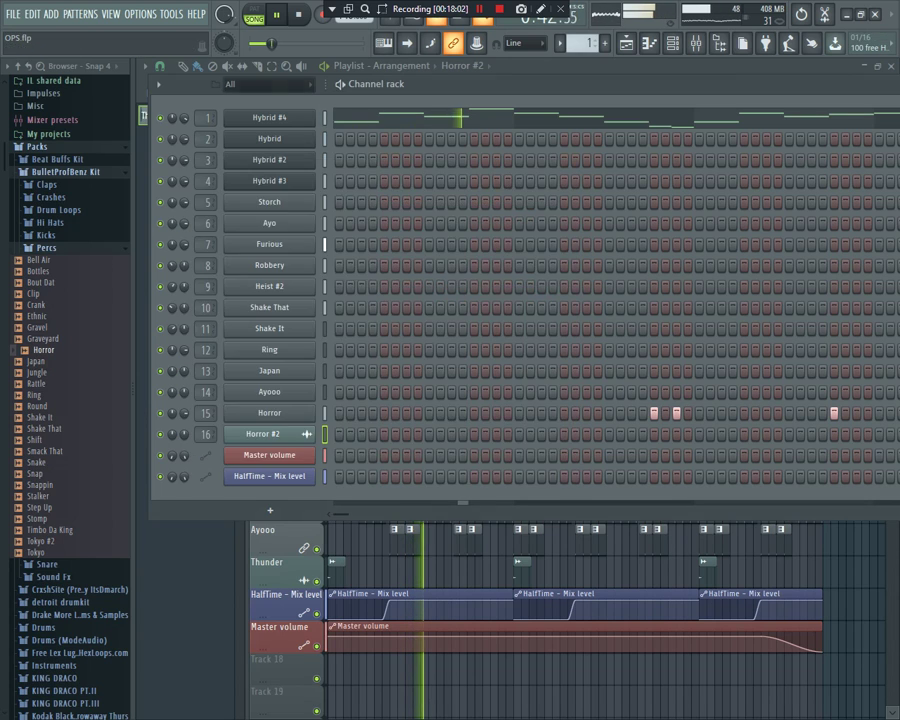
Step: Advance the sample start of the Horror sampler channel past the silence before its hit
{"action": "left_click", "coordinate": [269, 413]}
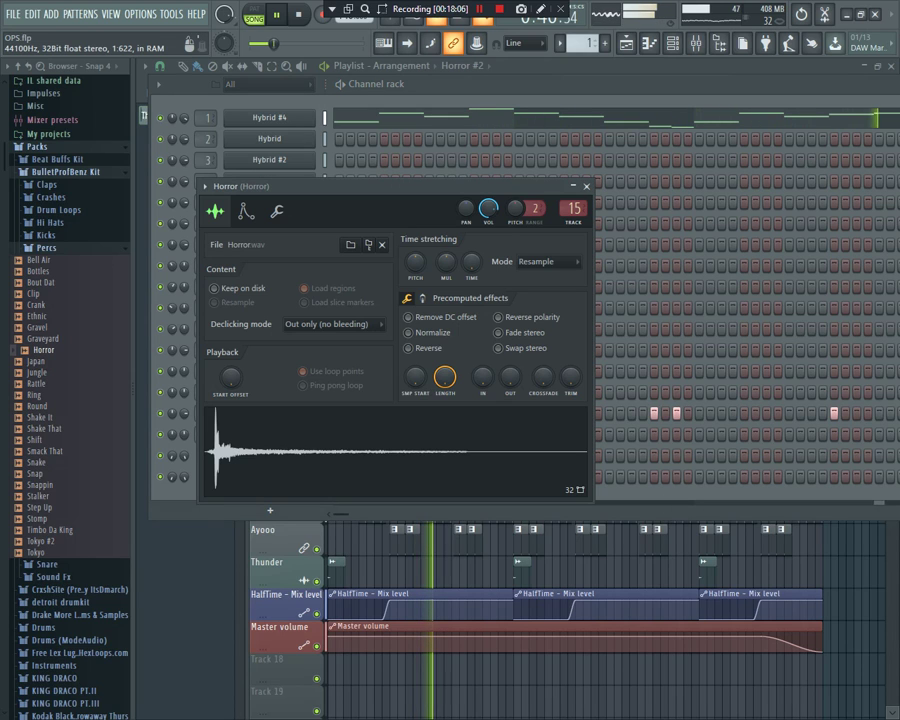
{"action": "left_click_drag", "start_coordinate": [280, 186], "coordinate": [470, 175]}
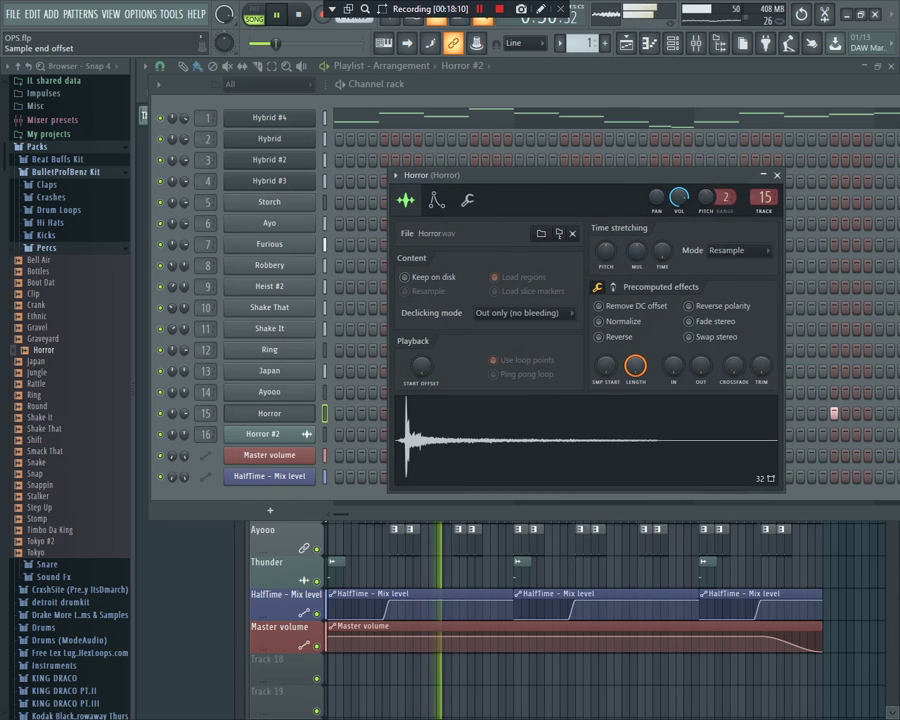
{"action": "left_click_drag", "start_coordinate": [605, 366], "coordinate": [605, 358]}
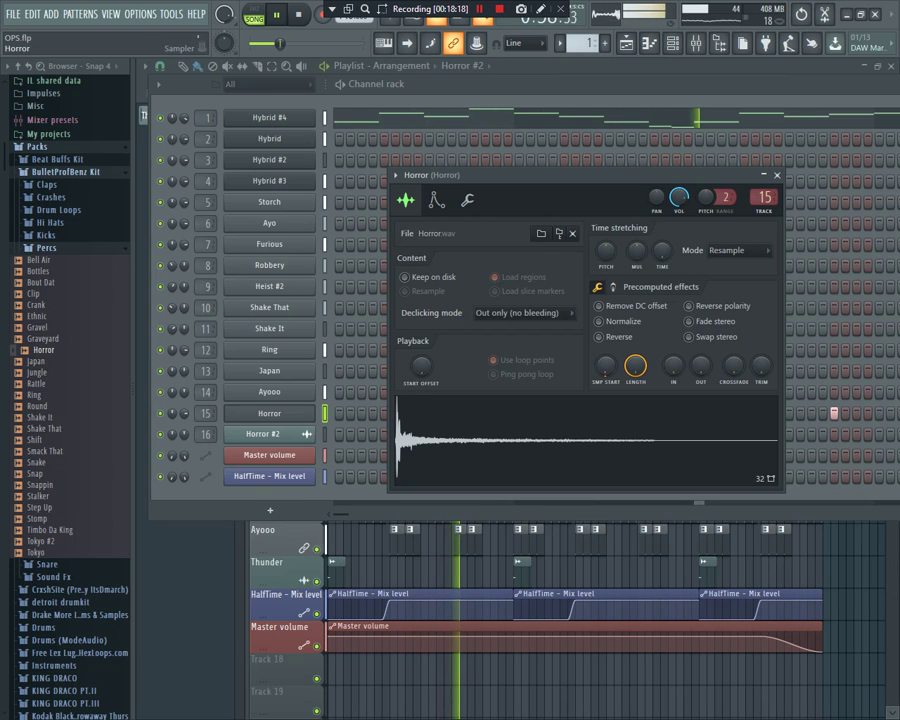
Step: Load Thunder #2 from the Sound Fx folder back into the Thunder clip channel and advance its sample start past the opening silence
{"action": "left_click", "coordinate": [269, 434]}
{"action": "left_click_drag", "start_coordinate": [420, 167], "coordinate": [583, 160]}
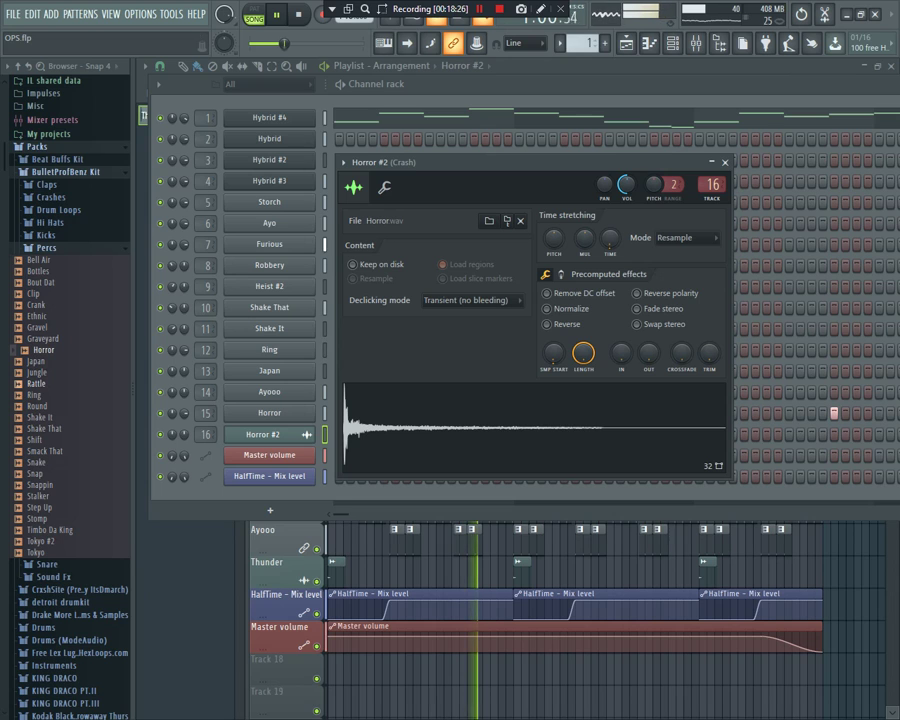
{"action": "scroll", "coordinate": [45, 383], "scroll_direction": "up", "scroll_amount": 2}
{"action": "scroll", "coordinate": [45, 383], "scroll_direction": "down", "scroll_amount": 2}
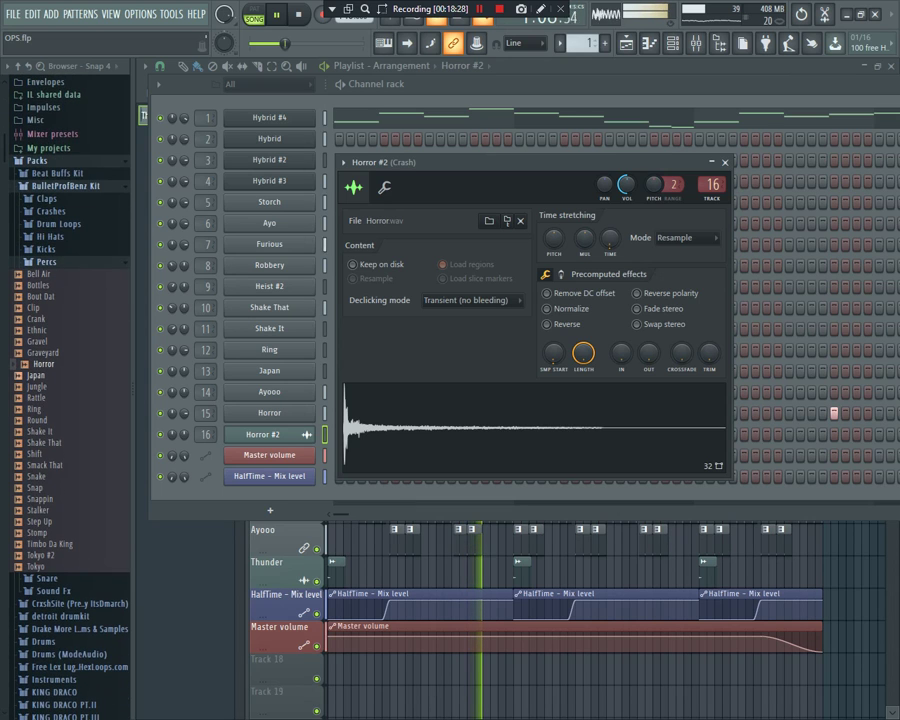
{"action": "scroll", "coordinate": [65, 400], "scroll_direction": "down", "scroll_amount": 6}
{"action": "scroll", "coordinate": [65, 400], "scroll_direction": "up", "scroll_amount": 8}
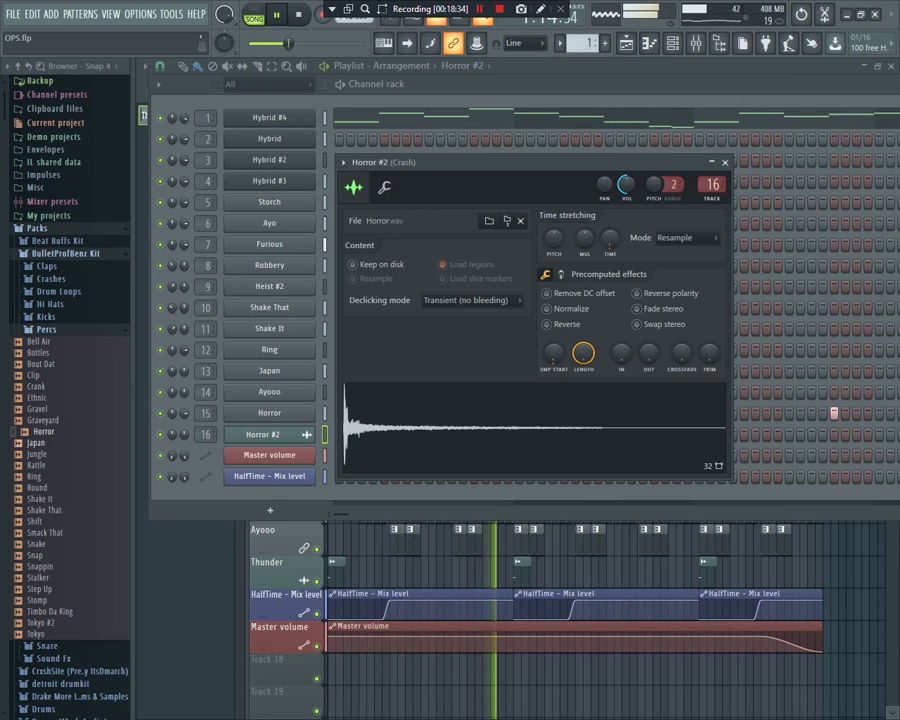
{"action": "scroll", "coordinate": [65, 400], "scroll_direction": "down", "scroll_amount": 3}
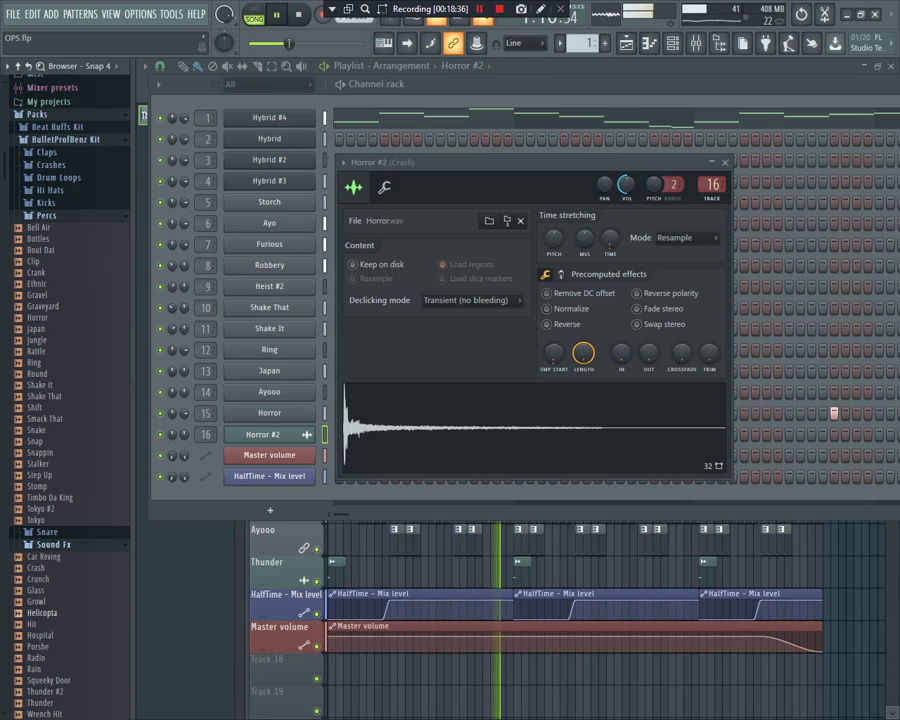
{"action": "scroll", "coordinate": [50, 613], "scroll_direction": "down", "scroll_amount": 2}
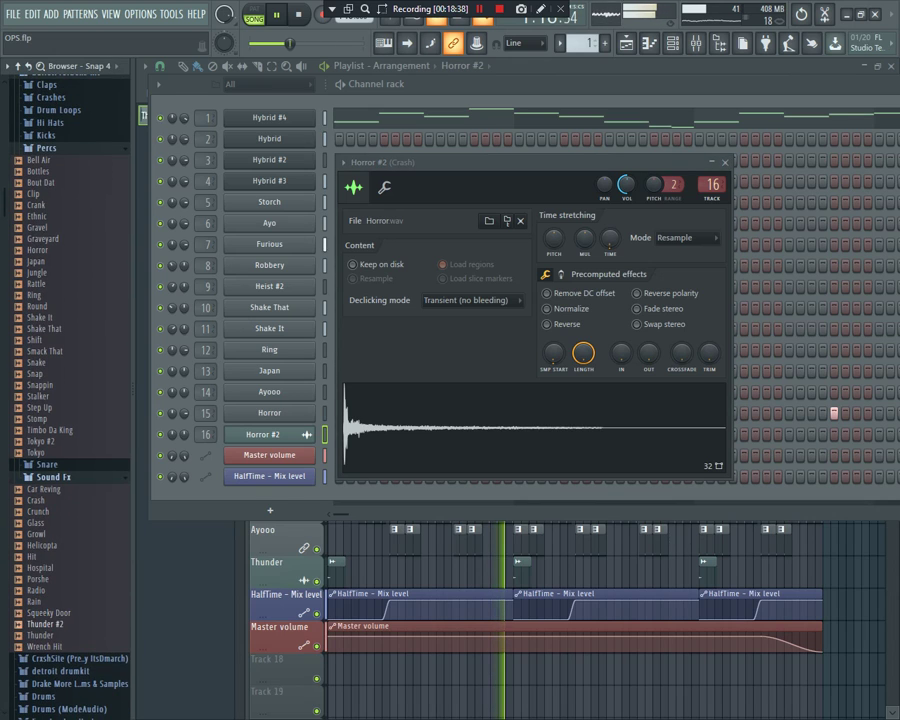
{"action": "left_click", "coordinate": [51, 624]}
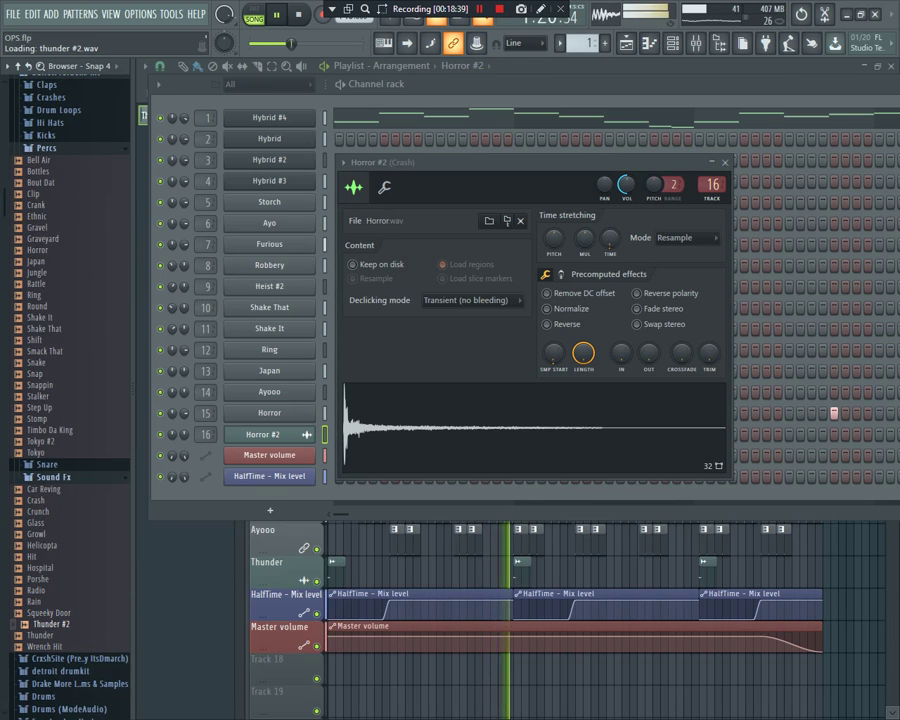
{"action": "left_click_drag", "start_coordinate": [60, 624], "coordinate": [334, 572]}
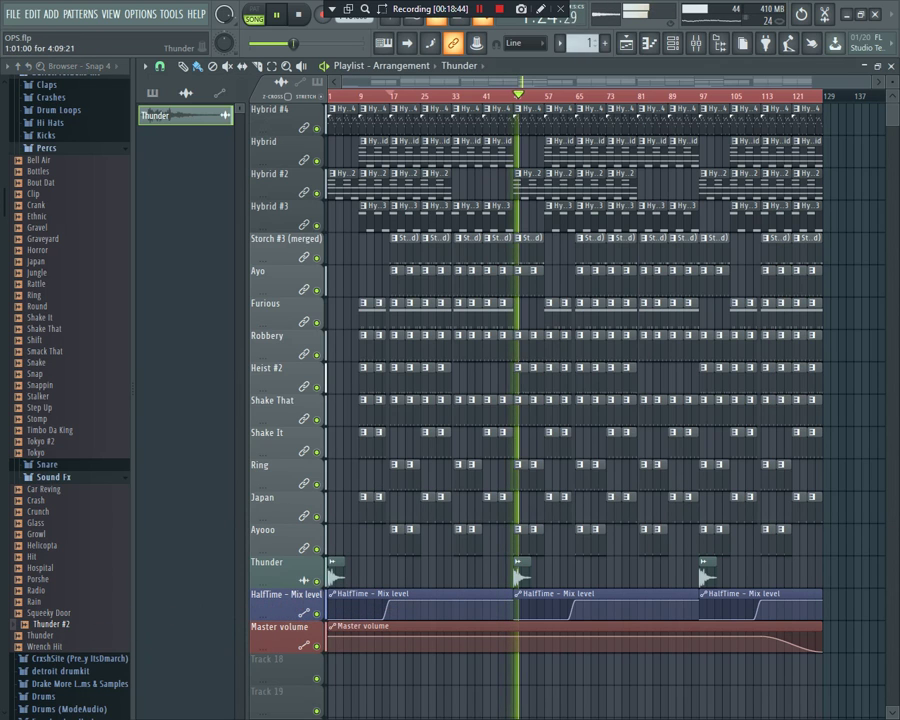
{"action": "double_click", "coordinate": [334, 572]}
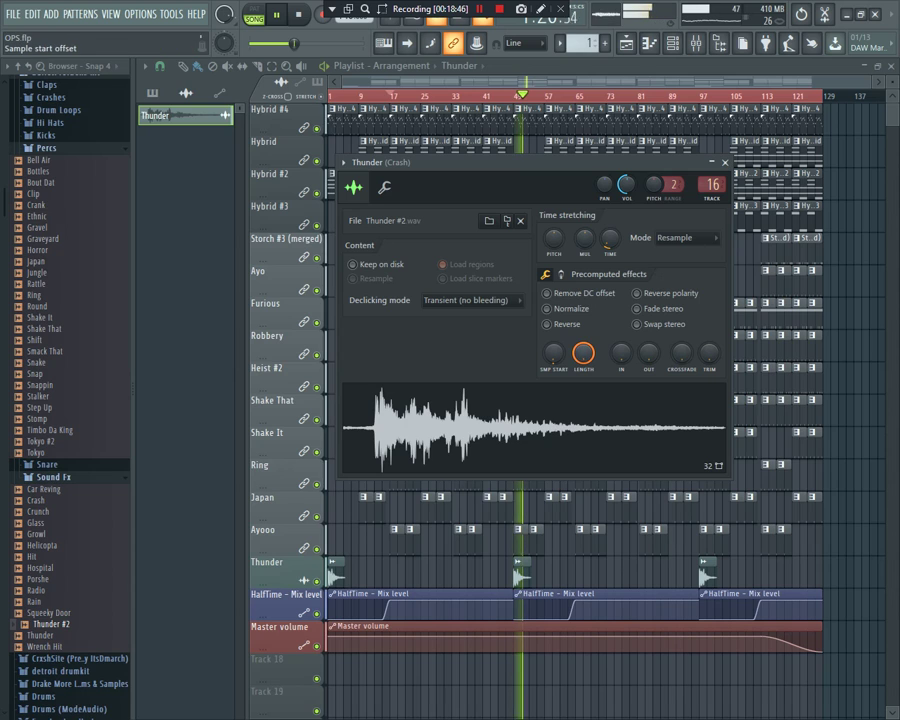
{"action": "left_click_drag", "start_coordinate": [553, 352], "coordinate": [553, 343]}
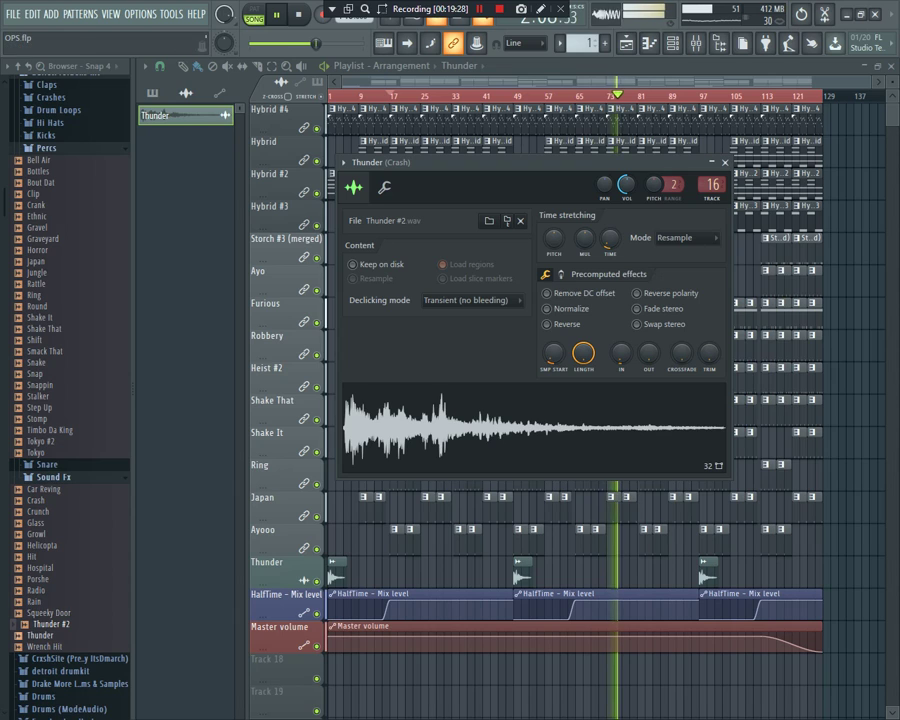
Step: Audition the Thunder and Thunder #2 samples in the browser and close the Thunder channel settings
{"action": "left_click", "coordinate": [46, 635]}
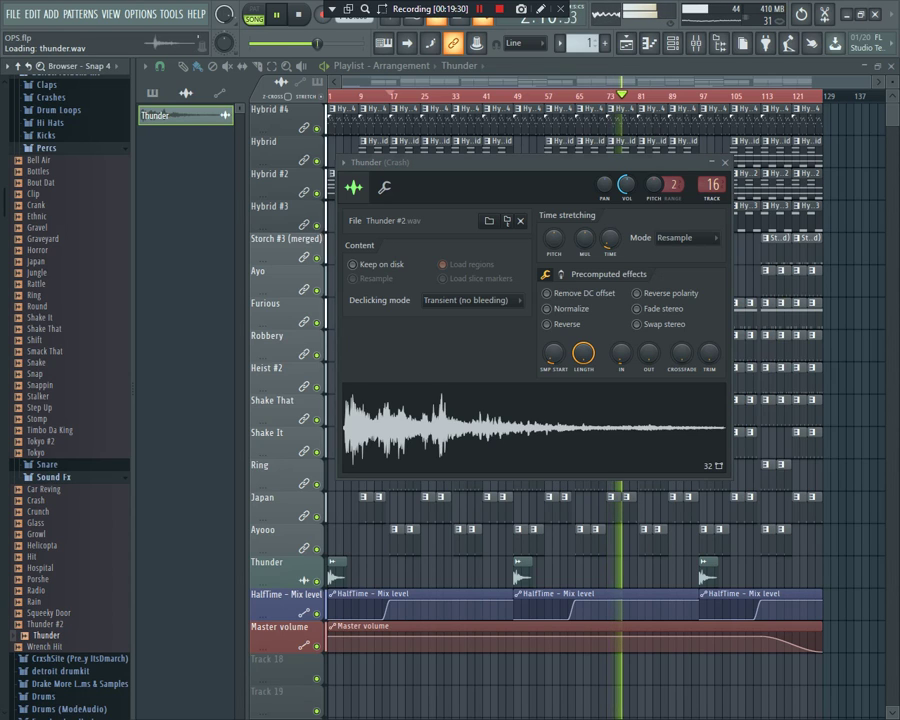
{"action": "left_click", "coordinate": [51, 624]}
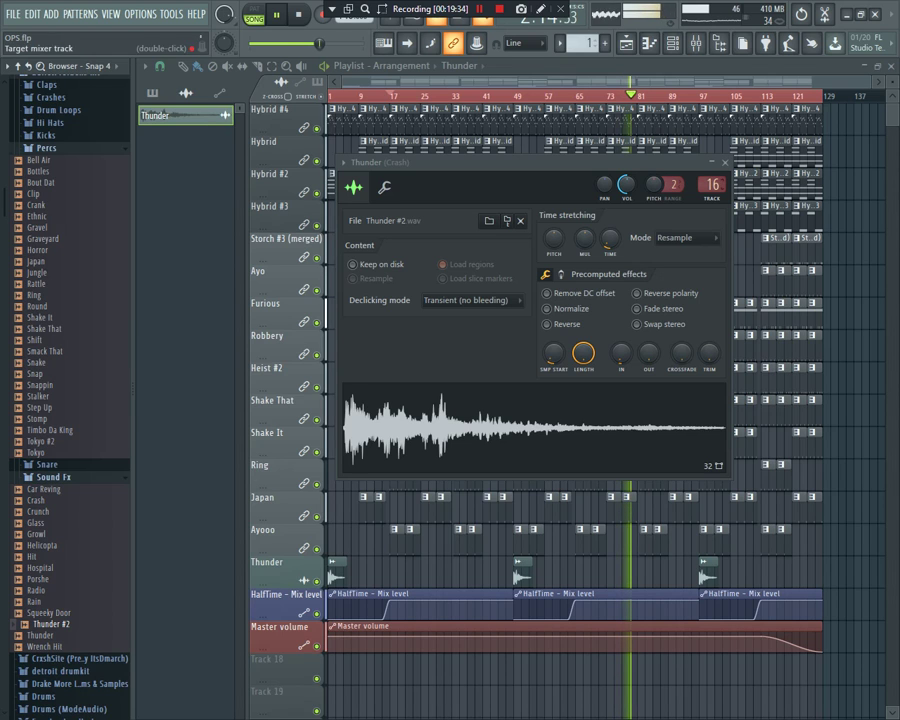
{"action": "left_click", "coordinate": [725, 162]}
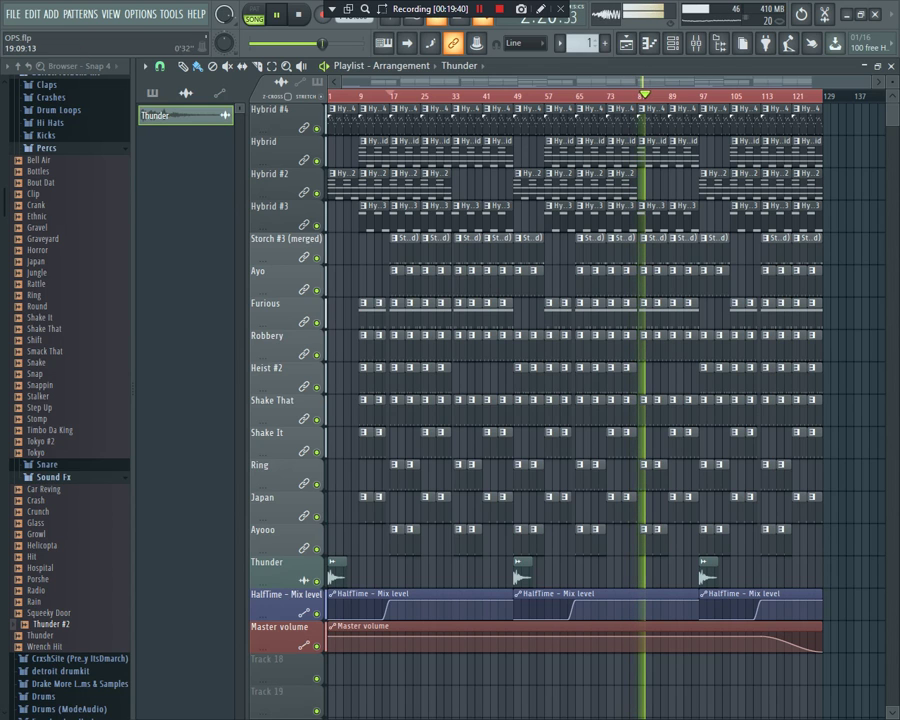
Step: Review the arrangement up close section by section during playback and return to a view of the whole song
{"action": "scroll", "coordinate": [360, 96], "scroll_direction": "up", "scroll_amount": 5}
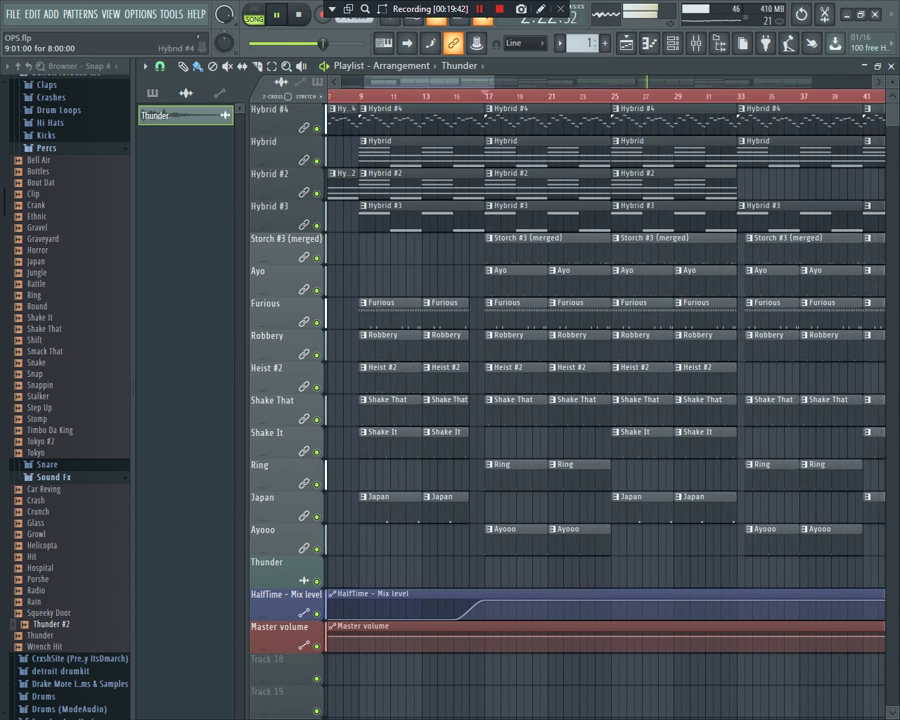
{"action": "left_click_drag", "start_coordinate": [440, 82], "coordinate": [405, 82]}
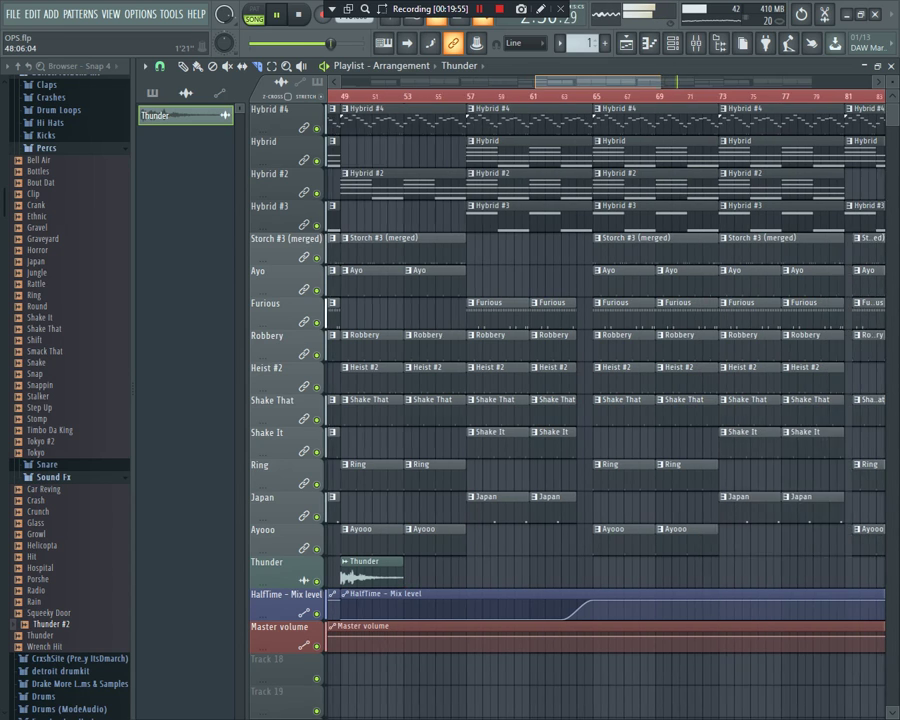
{"action": "left_click_drag", "start_coordinate": [649, 572], "coordinate": [649, 594]}
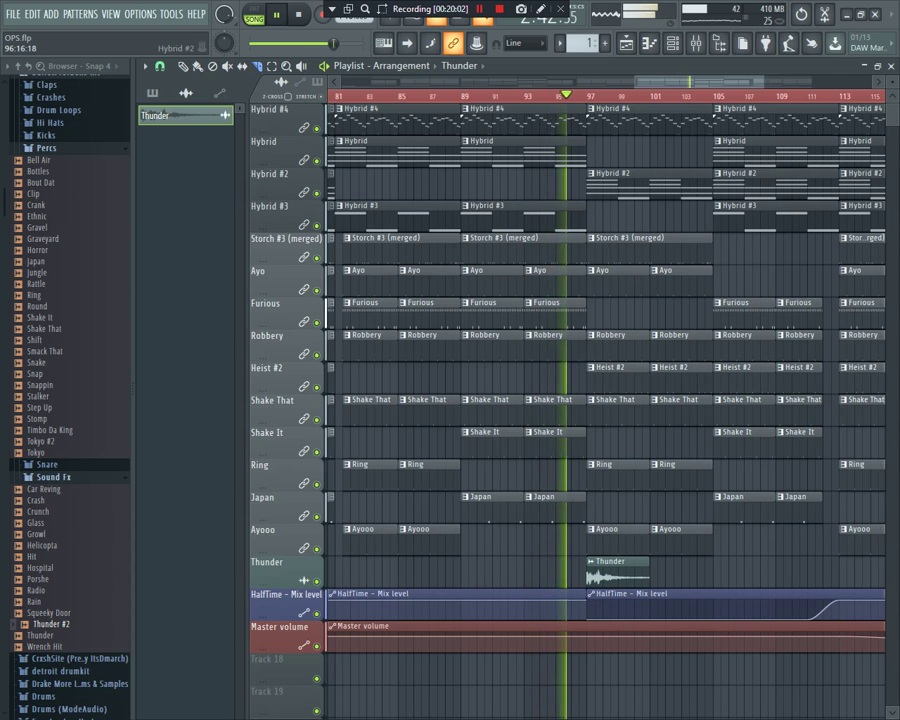
{"action": "key", "text": "shift+4"}
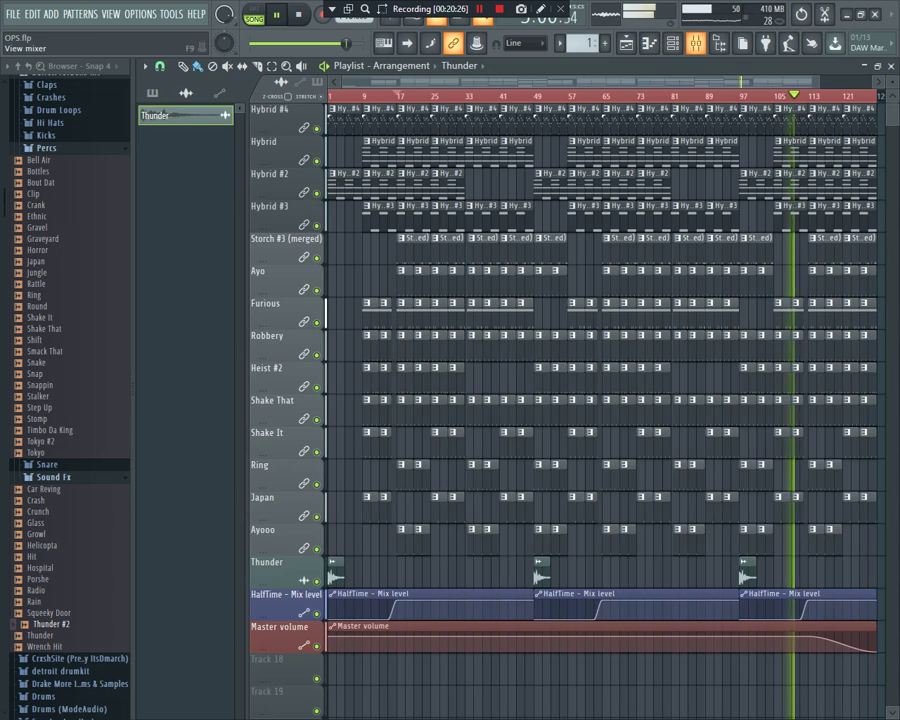
Step: Check the mixer levels from the Crash track back to the Hybrid tracks and close the mixer
{"action": "key", "text": "F9"}
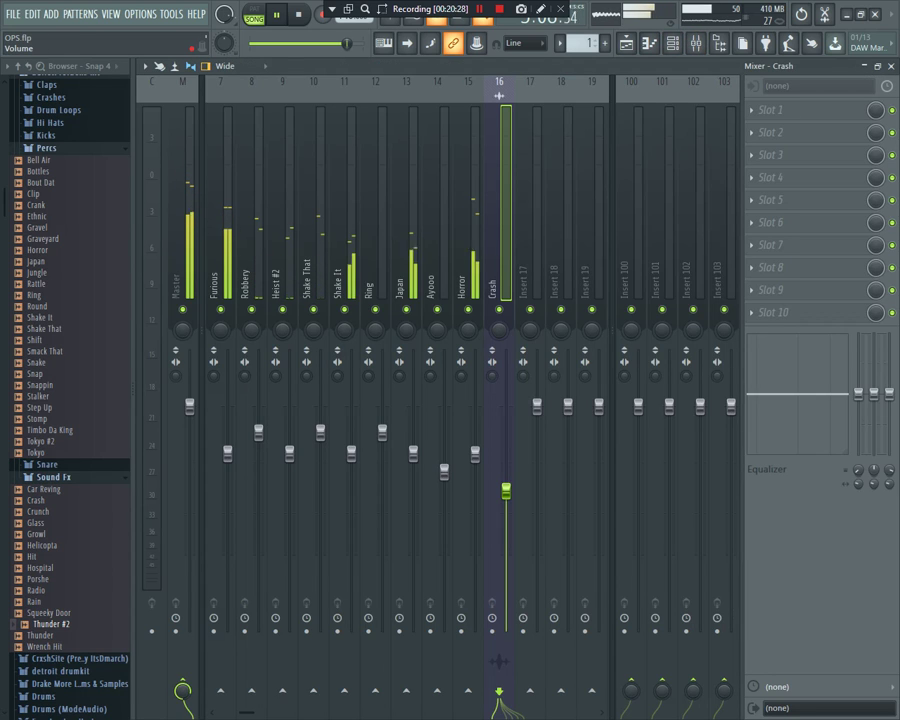
{"action": "scroll", "coordinate": [283, 250], "scroll_direction": "up", "scroll_amount": 6}
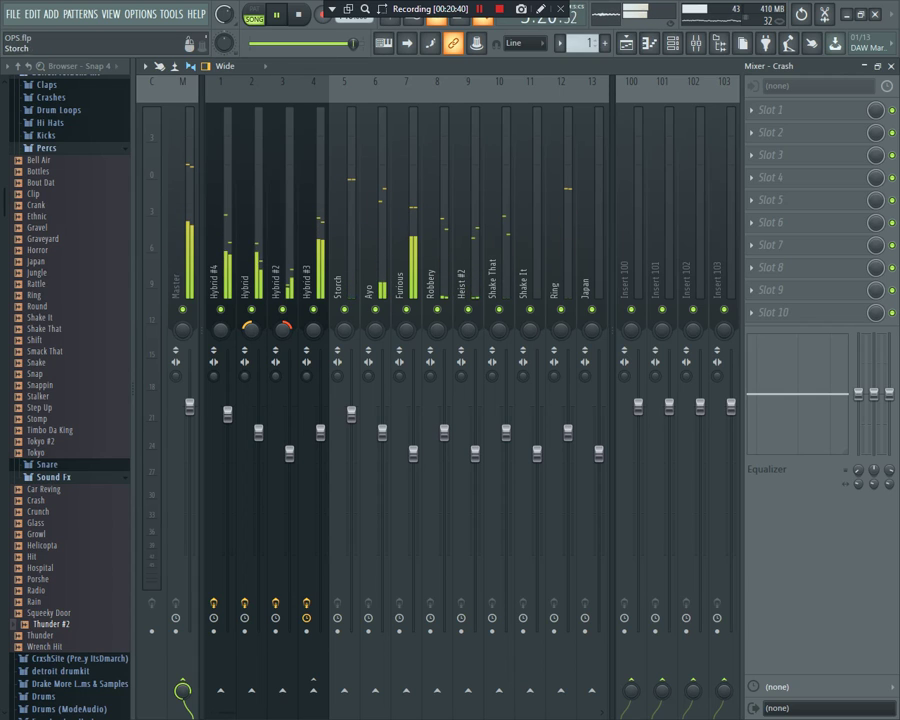
{"action": "left_click", "coordinate": [890, 66]}
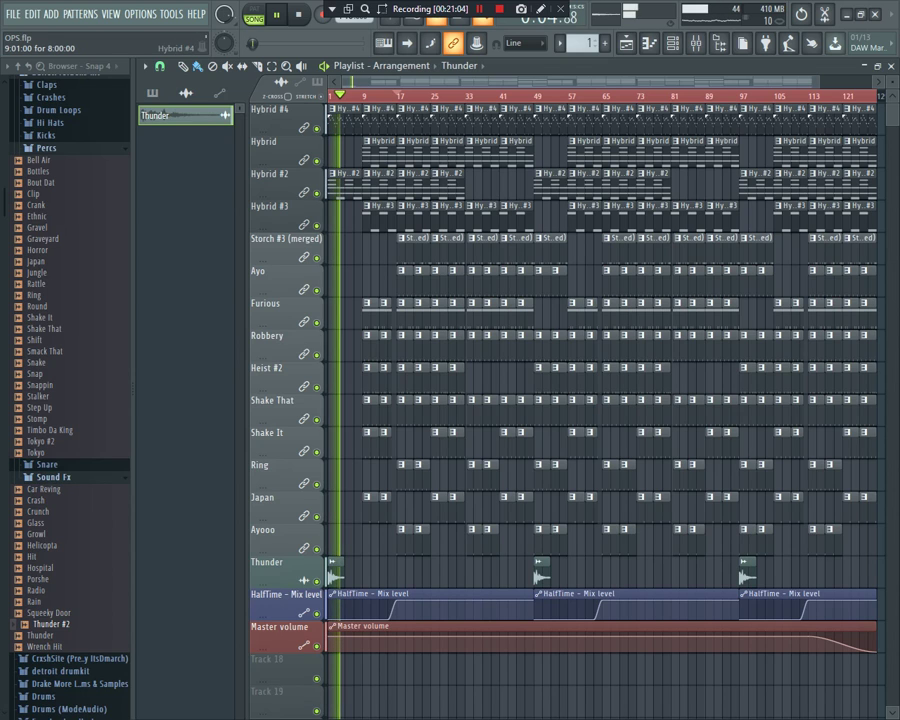
Step: Save the finished OPS project
{"action": "left_click", "coordinate": [13, 14]}
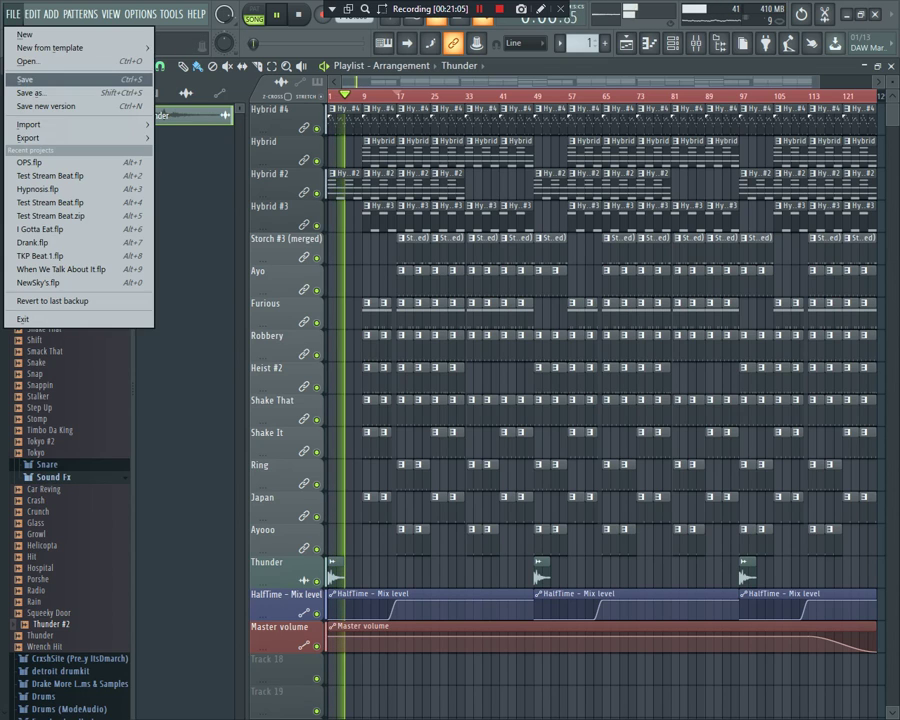
{"action": "left_click", "coordinate": [25, 79]}
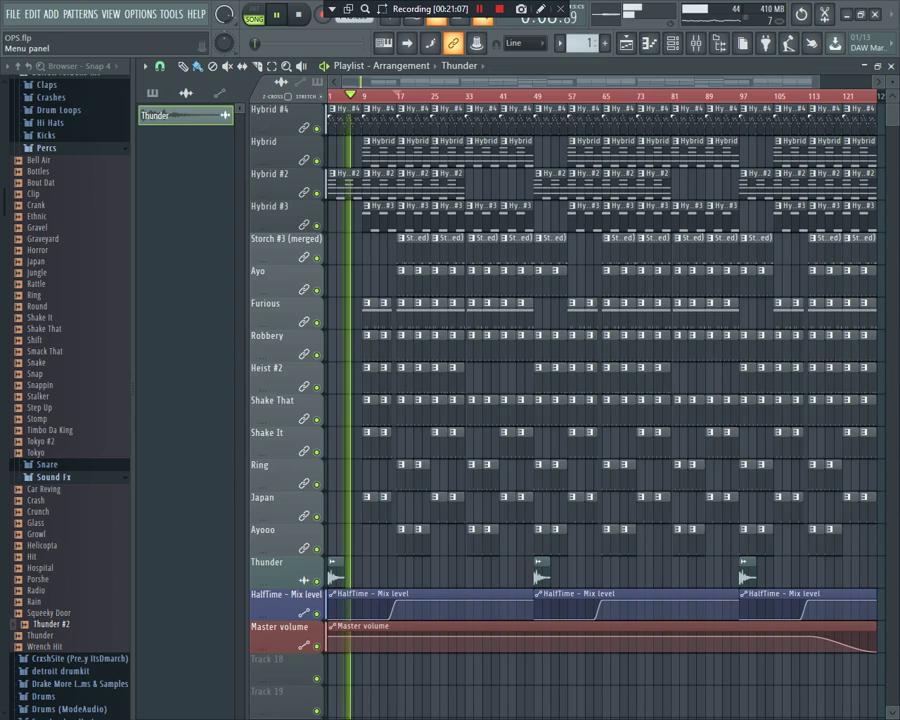
{"action": "left_click", "coordinate": [13, 14]}
{"action": "mouse_move", "coordinate": [80, 137]}
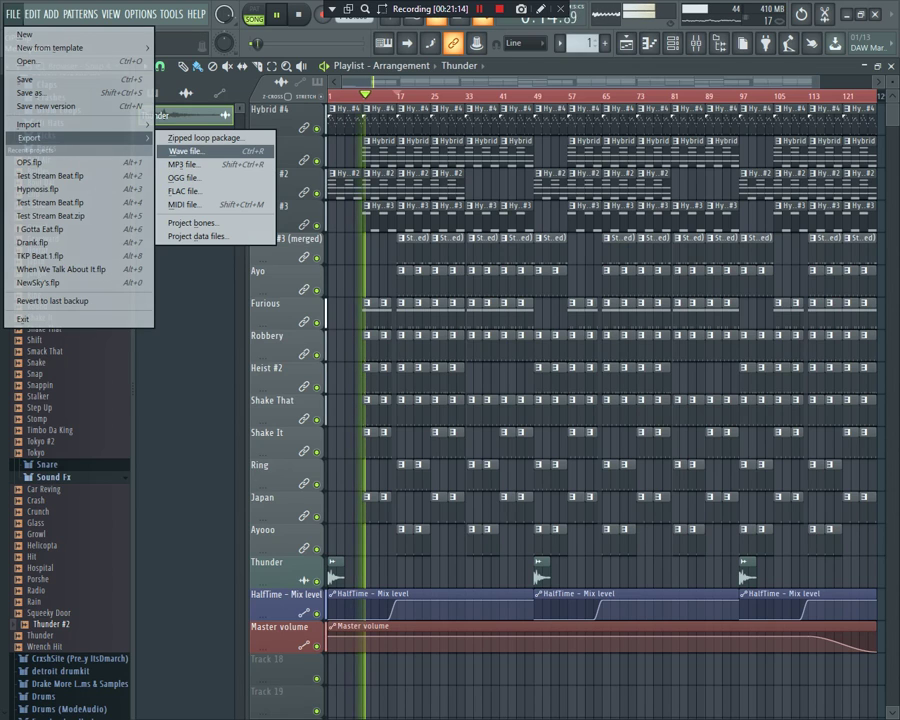
{"action": "left_click", "coordinate": [186, 151]}
Step: Enter Ops ()Bpm as the title in the project credits and close the settings
{"action": "key", "text": "F11"}
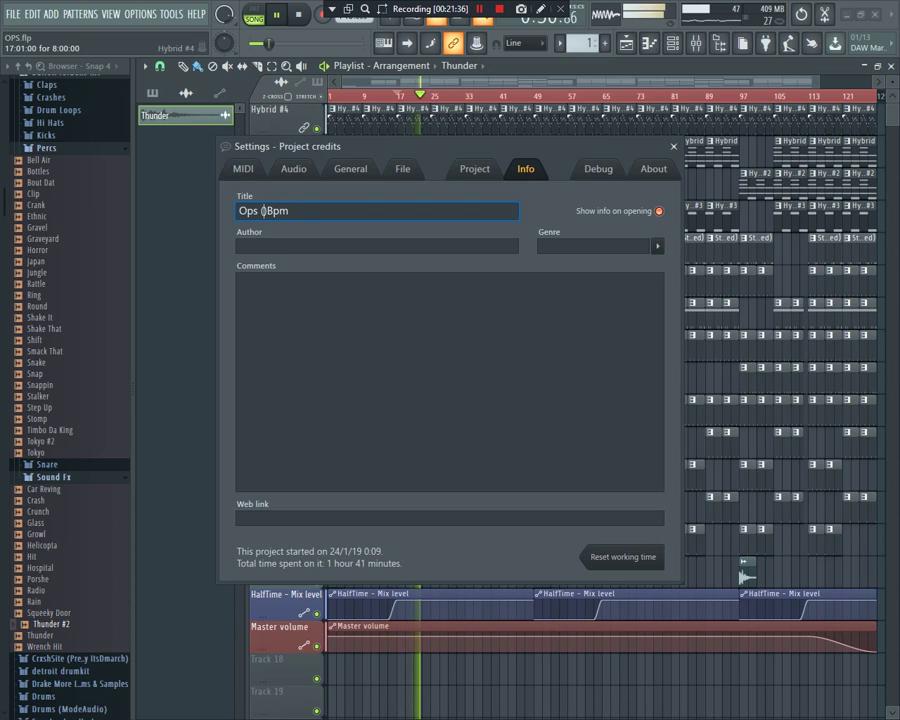
{"action": "key", "text": "Return"}
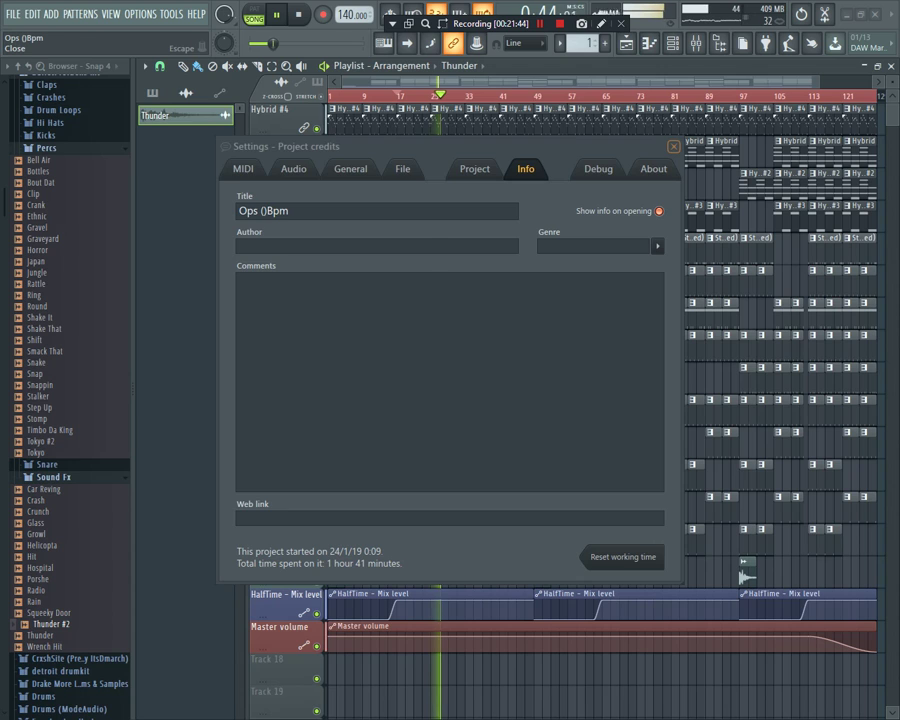
{"action": "left_click", "coordinate": [673, 146]}
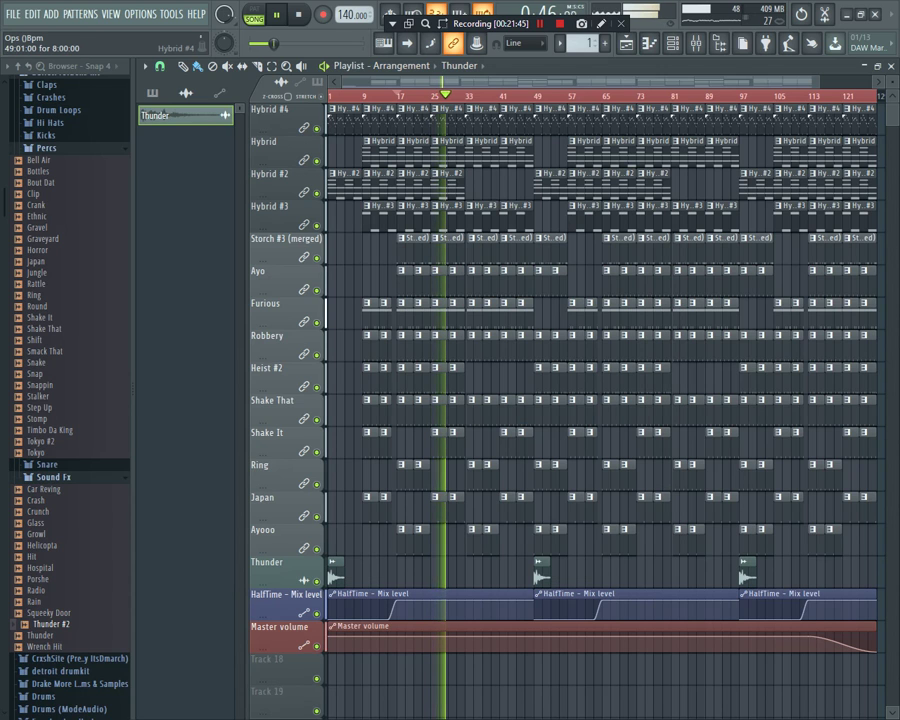
Step: Complete the project credits with the title Ops (140)Bpm, the author Prod By DMB Production and the genre Instrumental
{"action": "key", "text": "F11"}
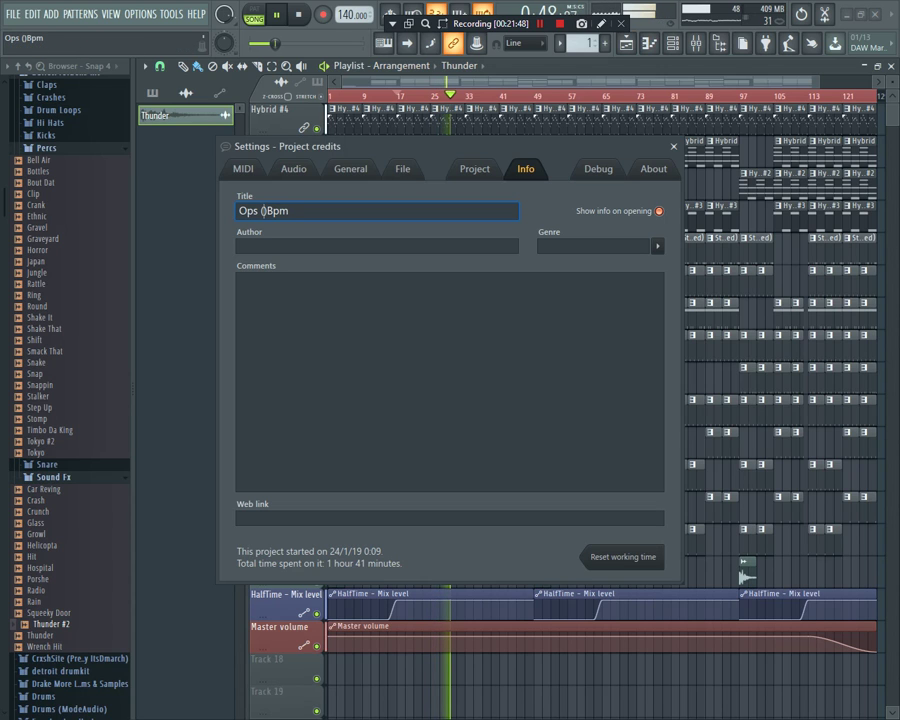
{"action": "type", "text": "140"}
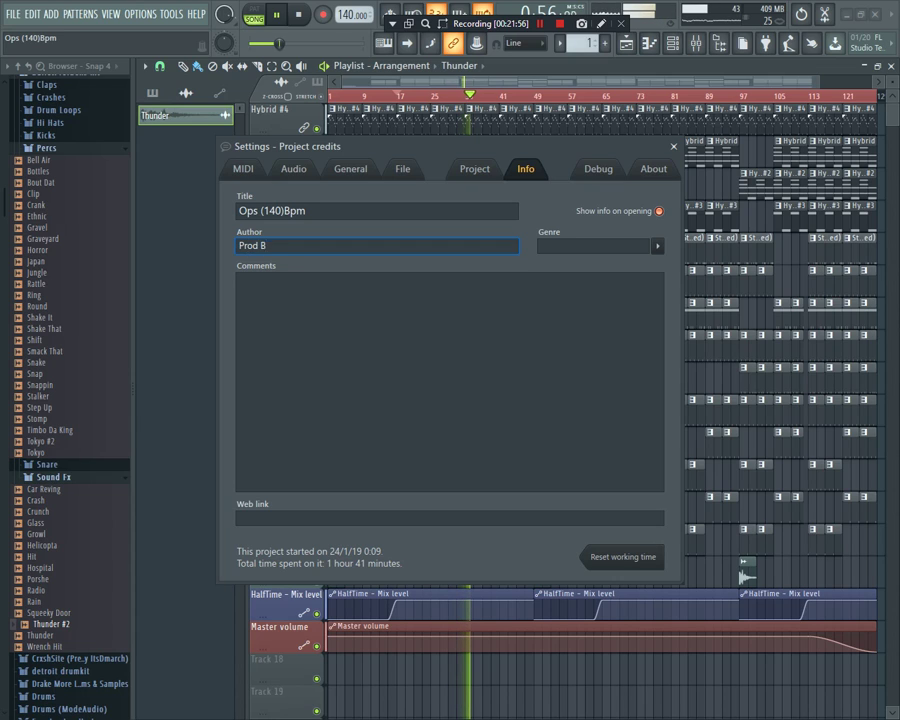
{"action": "type", "text": "Prod By DMB P"}
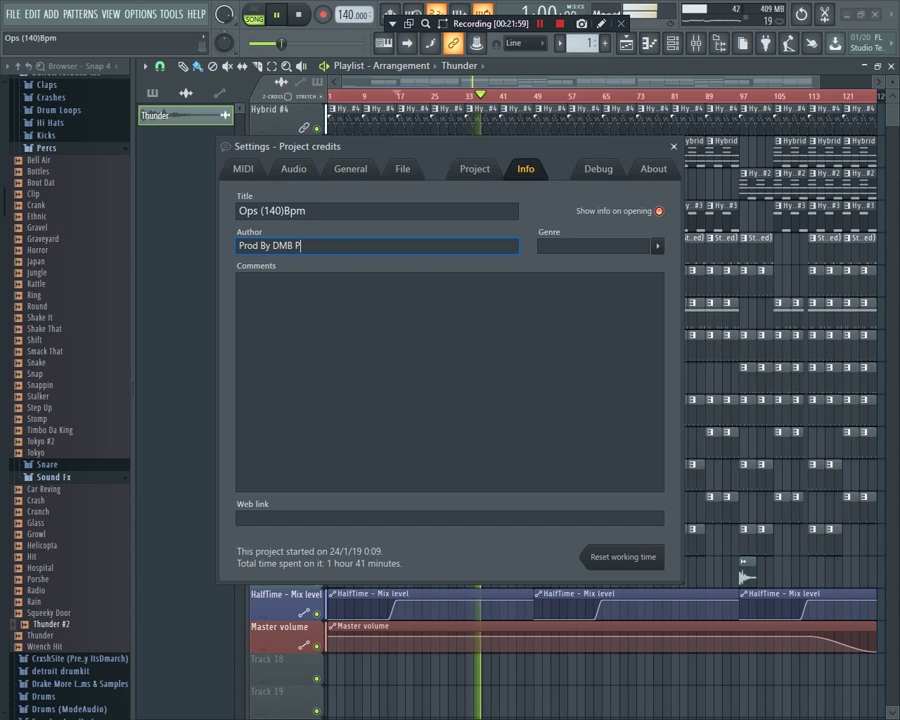
{"action": "type", "text": "roduction"}
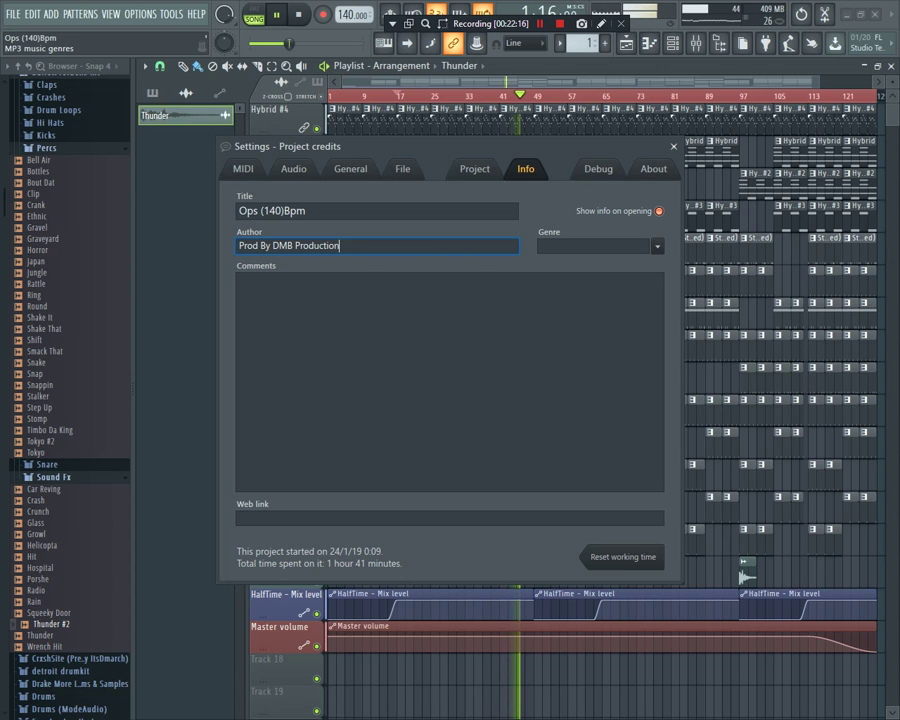
{"action": "left_click", "coordinate": [600, 245]}
{"action": "left_click", "coordinate": [675, 473]}
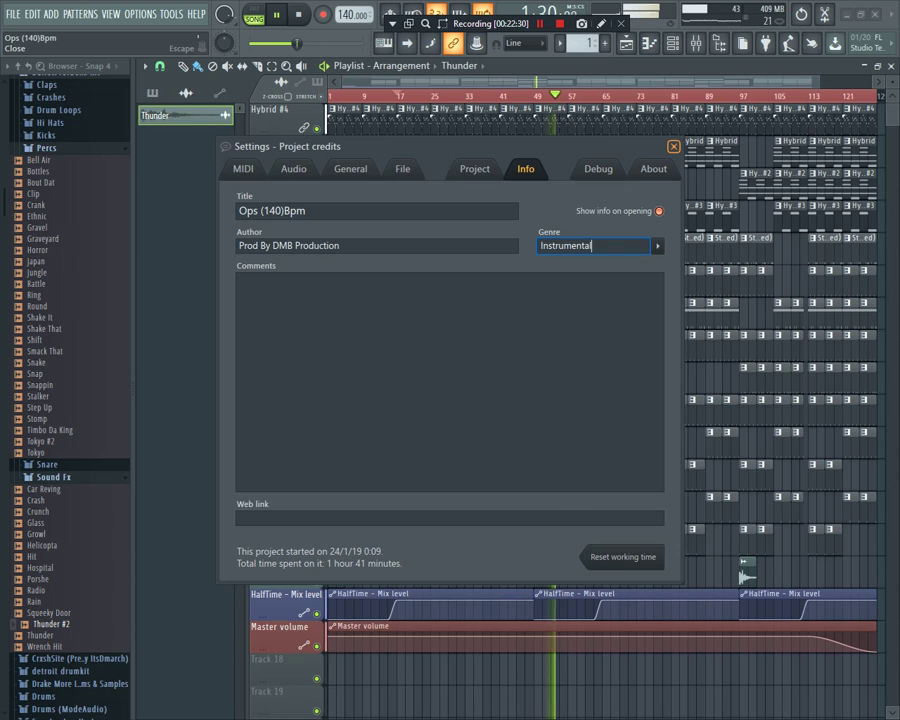
{"action": "left_click", "coordinate": [673, 146]}
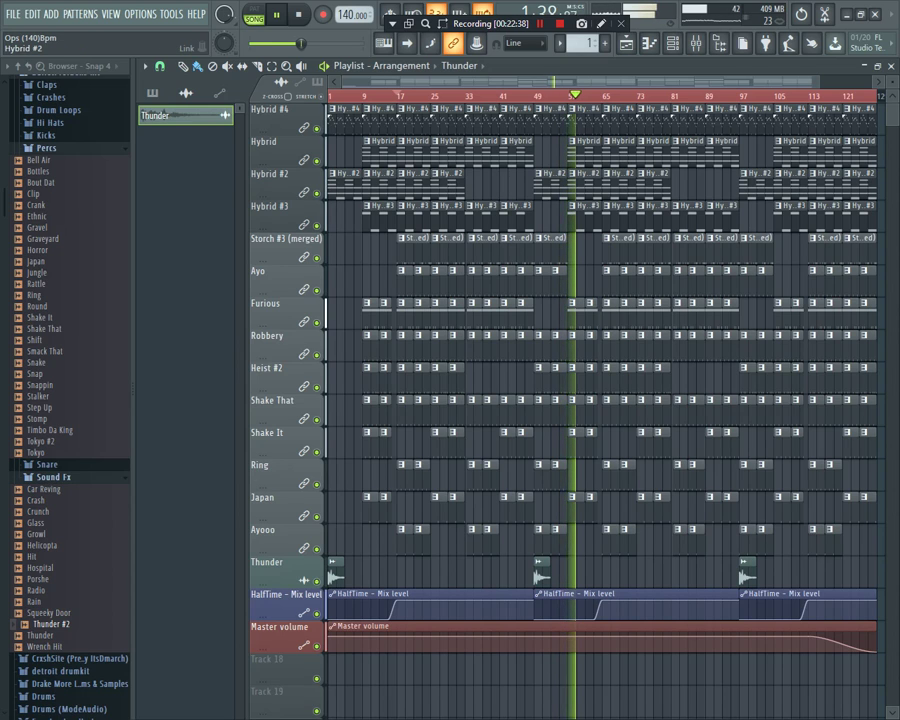
Step: Save the project again with the completed credits
{"action": "left_click", "coordinate": [13, 13]}
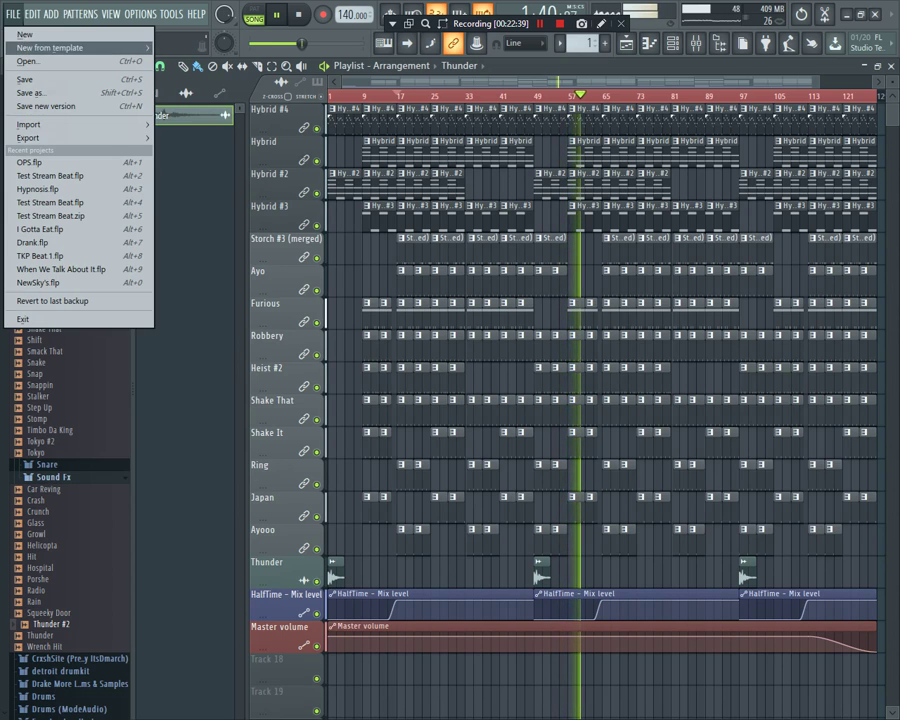
{"action": "left_click", "coordinate": [26, 79]}
Step: Set up an MP3 export of the song named OPS in the favorite folder DMB Production (DeskTopBeats)
{"action": "left_click", "coordinate": [13, 14]}
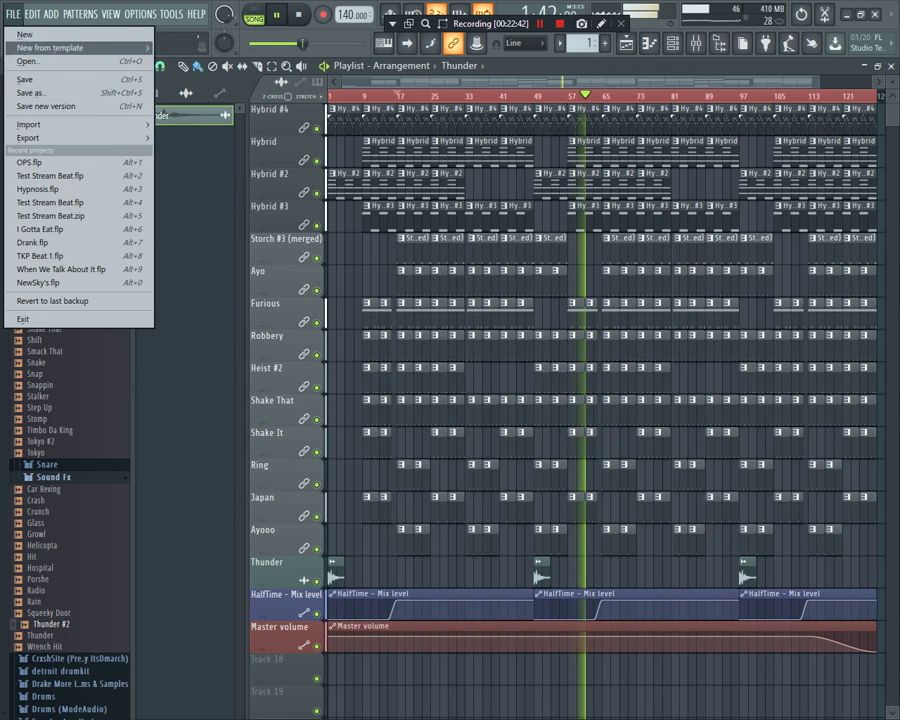
{"action": "mouse_move", "coordinate": [100, 137]}
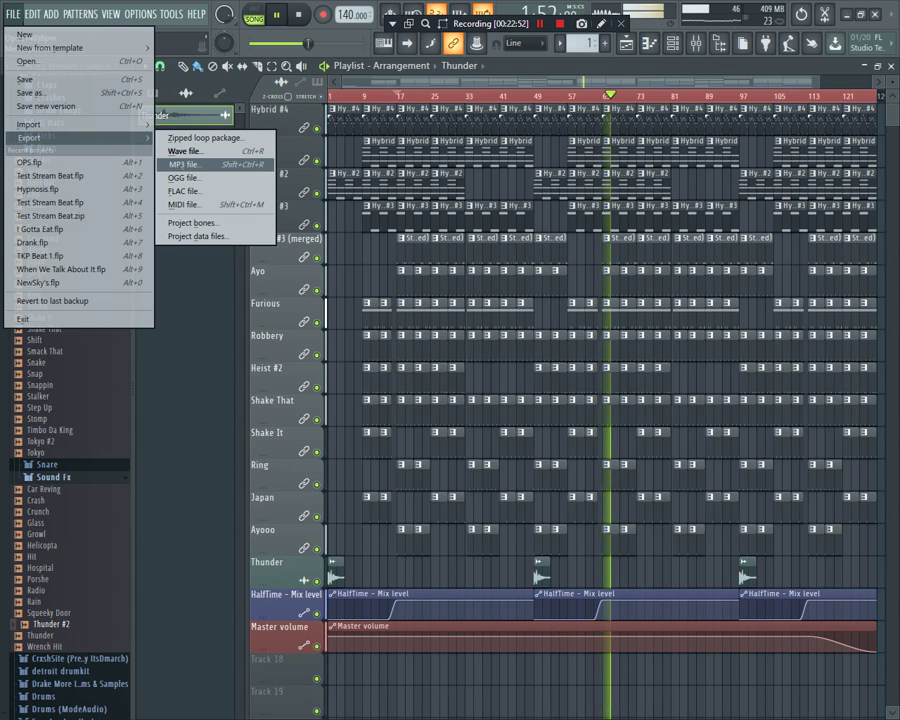
{"action": "left_click", "coordinate": [185, 164]}
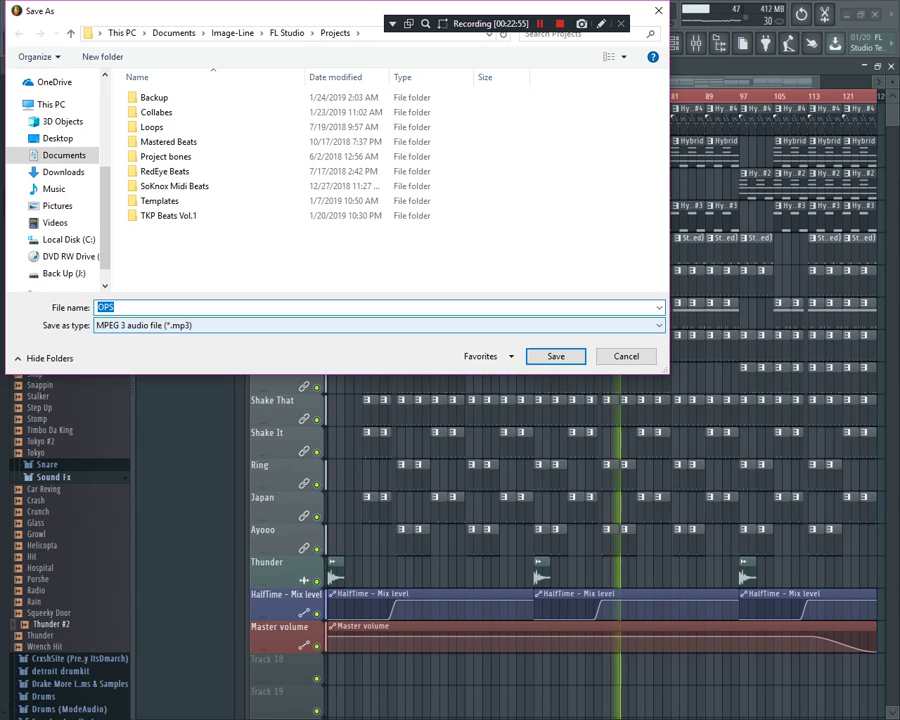
{"action": "left_click", "coordinate": [482, 356]}
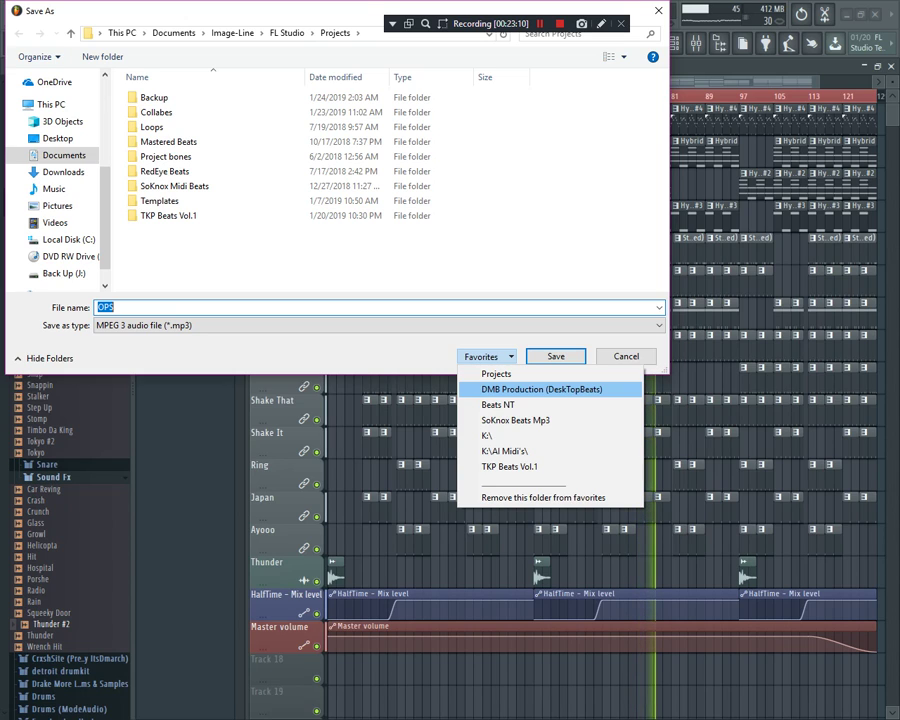
{"action": "left_click", "coordinate": [541, 389]}
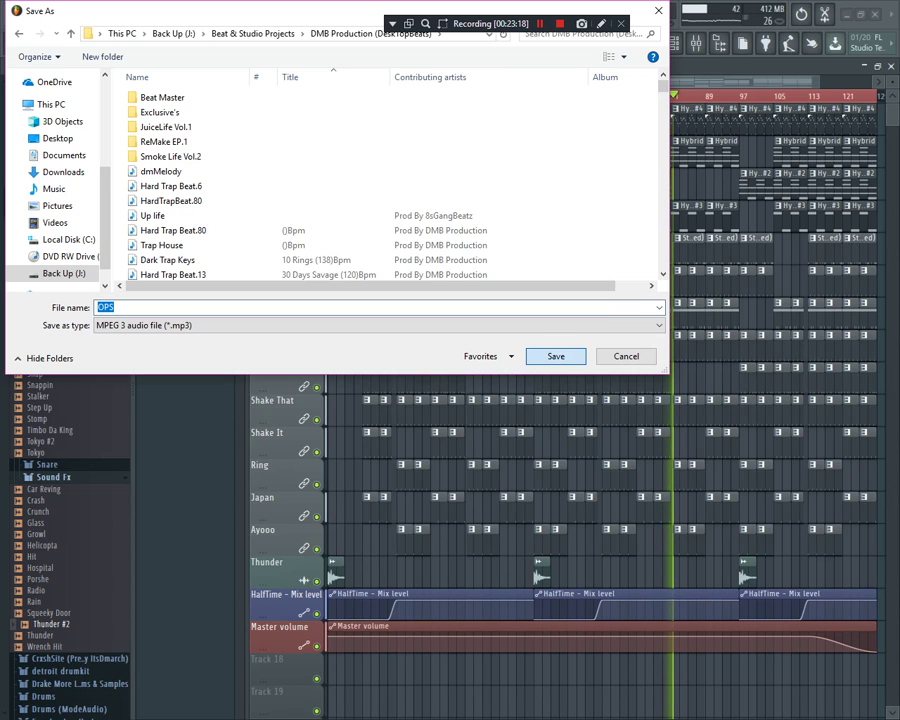
{"action": "key", "text": "Return"}
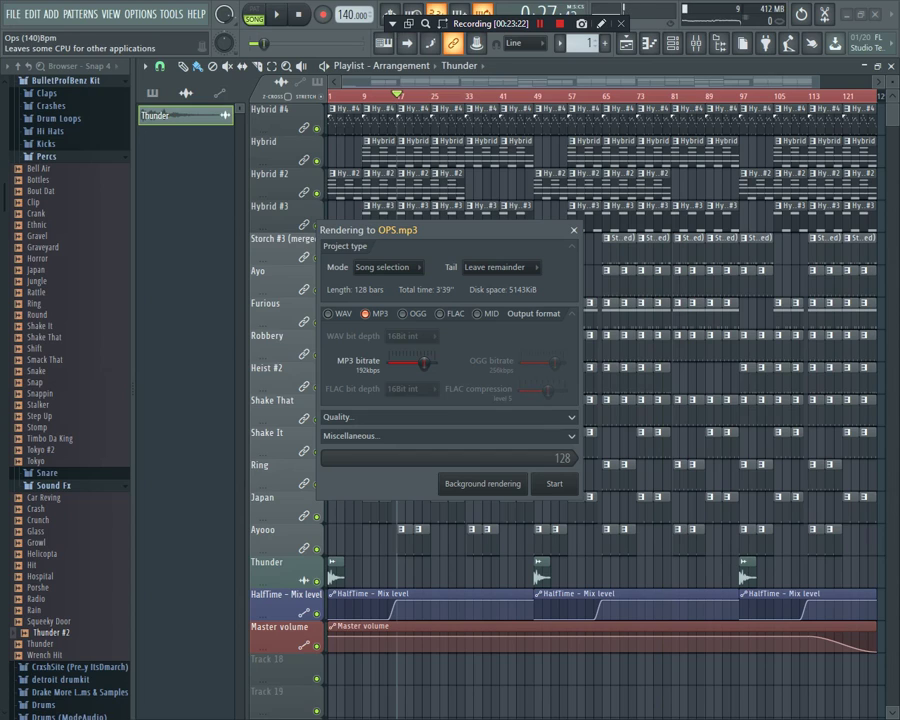
Step: Start rendering OPS.mp3 in the background and dismiss the error dialog
{"action": "left_click", "coordinate": [482, 484]}
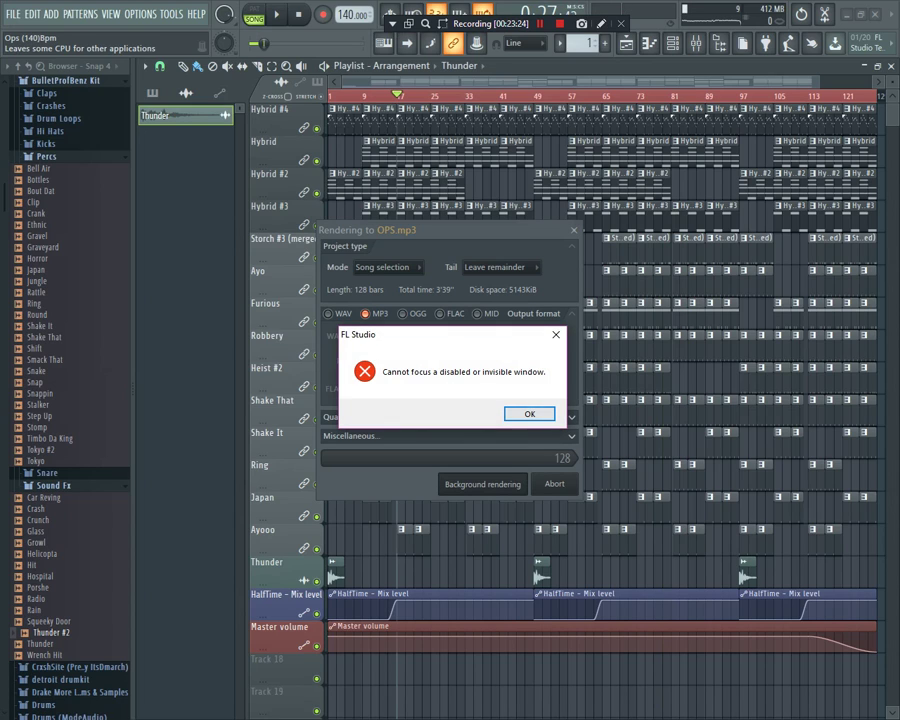
{"action": "key", "text": "Return"}
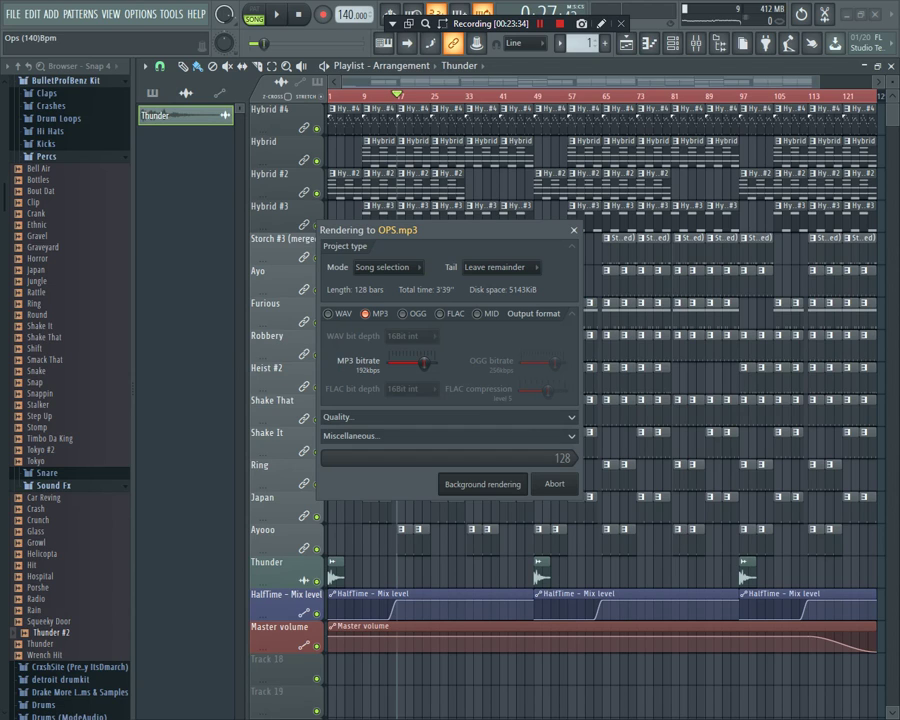
{"action": "left_click", "coordinate": [483, 484]}
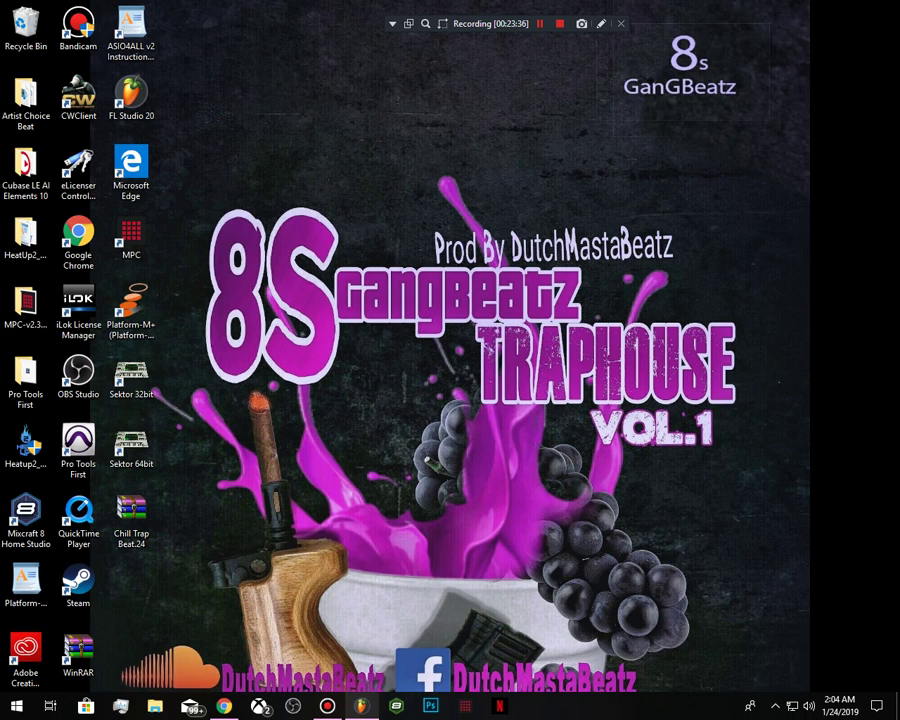
{"action": "right_click", "coordinate": [360, 706]}
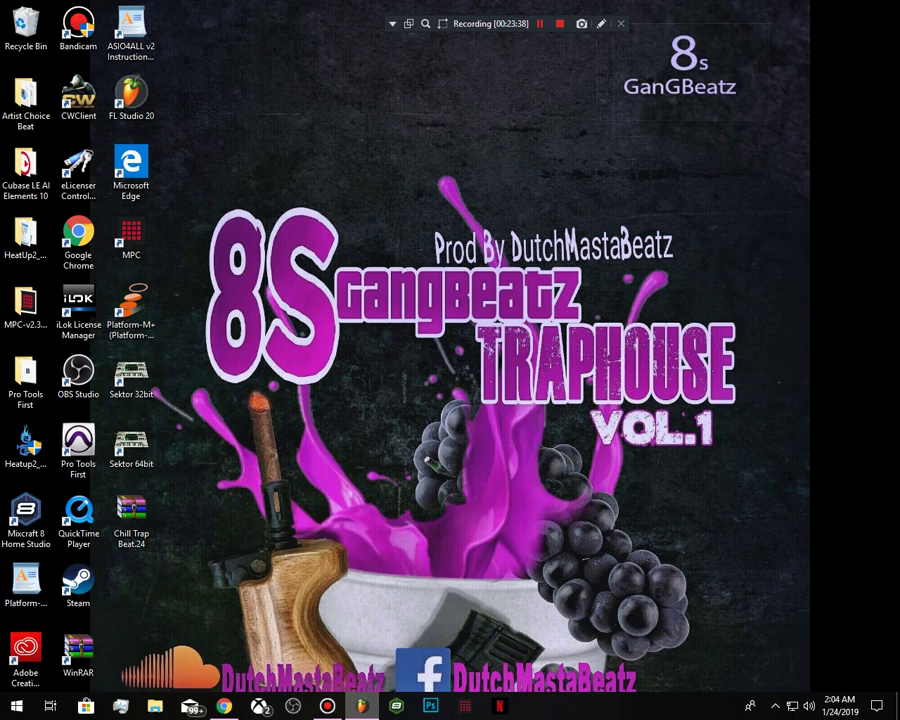
{"action": "key", "text": "Escape"}
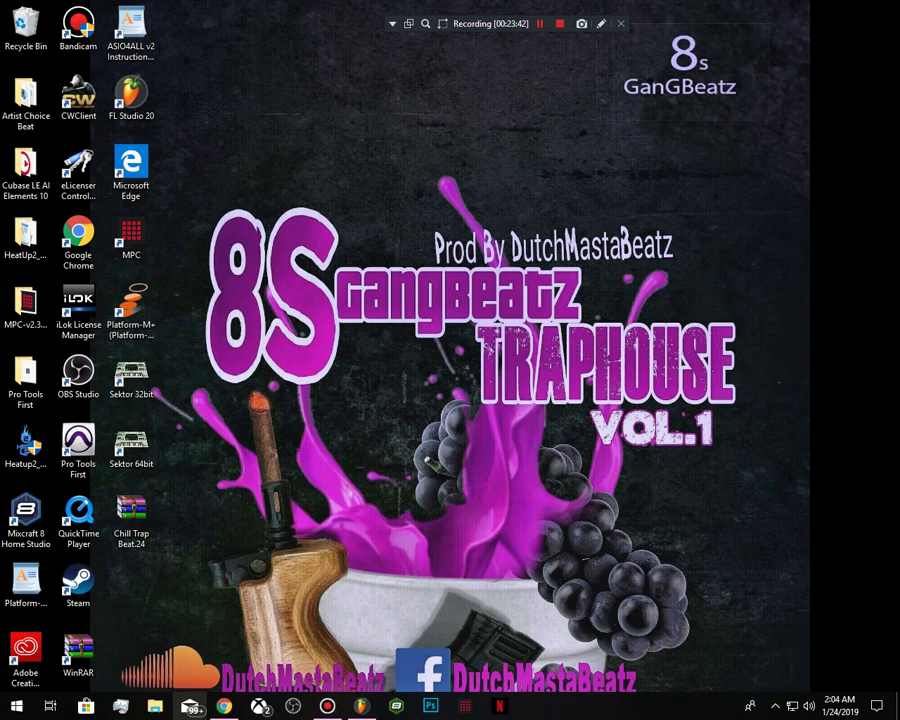
{"action": "left_click", "coordinate": [121, 706]}
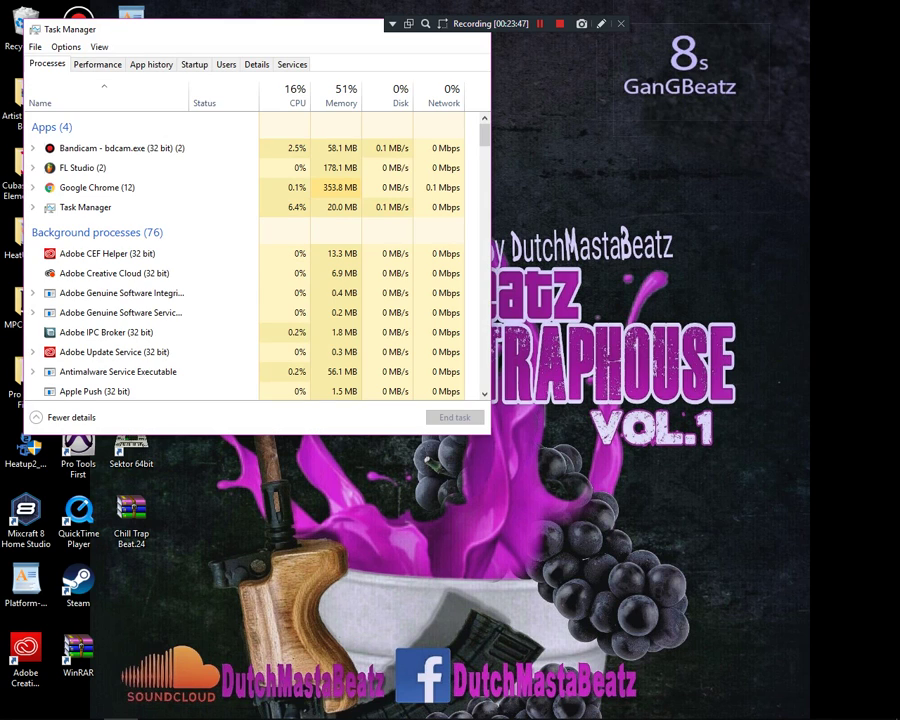
{"action": "left_click_drag", "start_coordinate": [318, 33], "coordinate": [418, 95]}
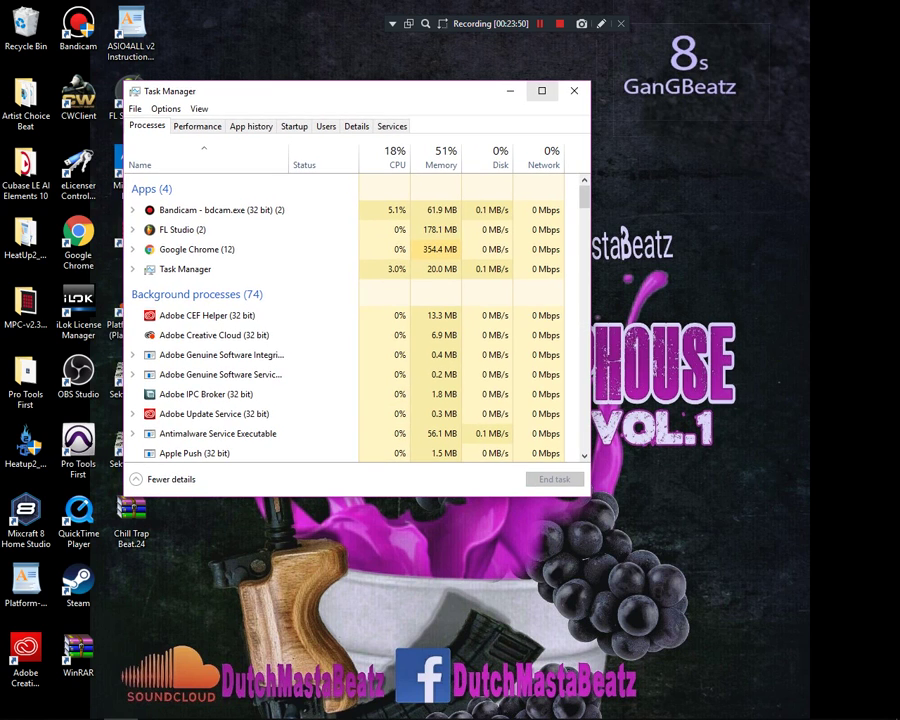
{"action": "left_click", "coordinate": [574, 91]}
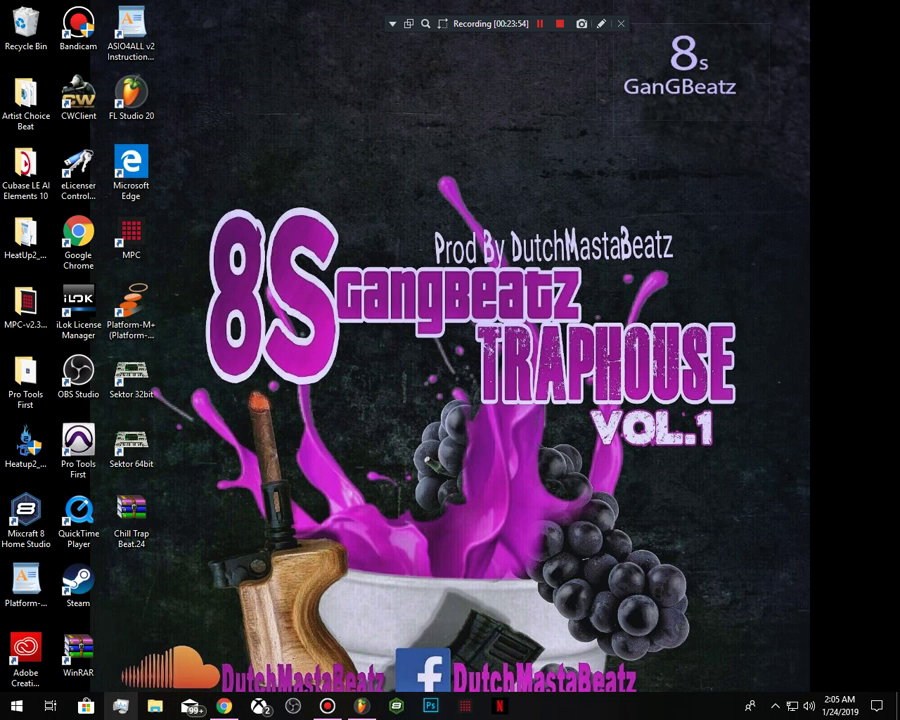
Step: End the running FL Studio task in Task Manager and close Task Manager
{"action": "left_click", "coordinate": [124, 705]}
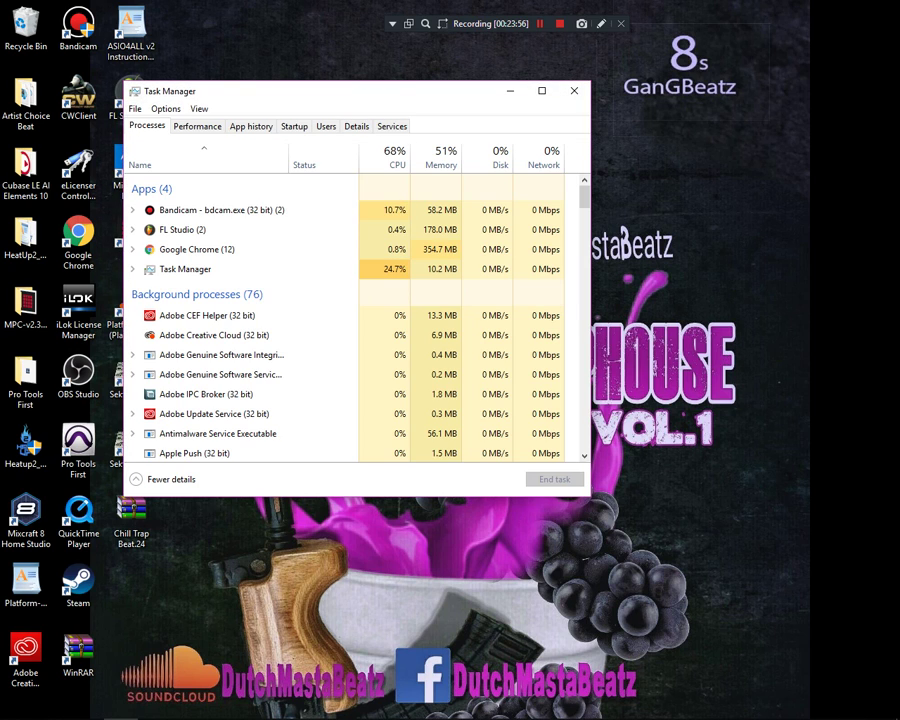
{"action": "left_click", "coordinate": [182, 229]}
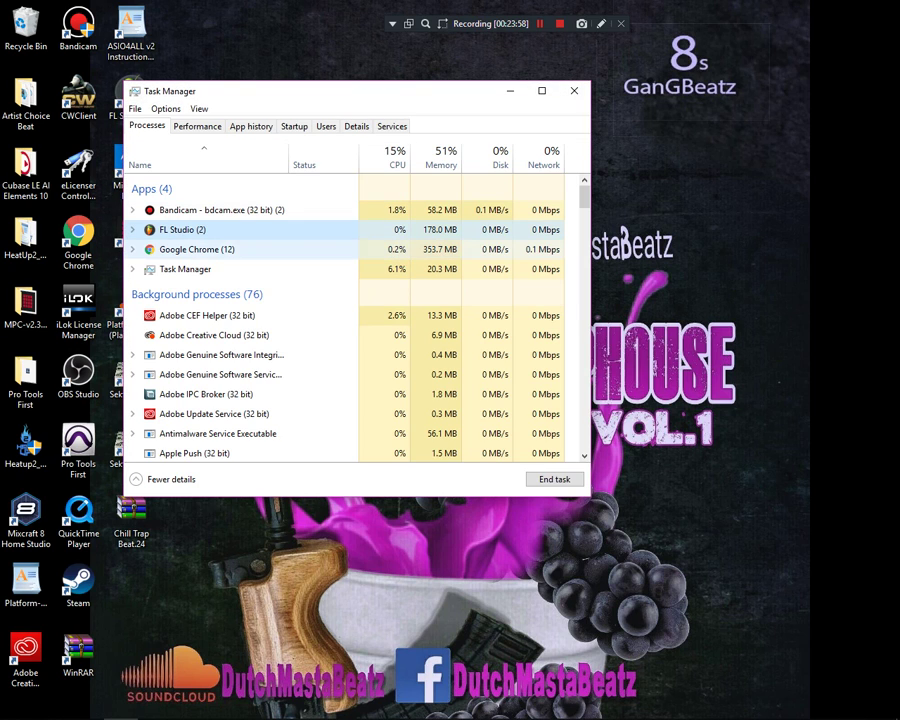
{"action": "left_click", "coordinate": [554, 479]}
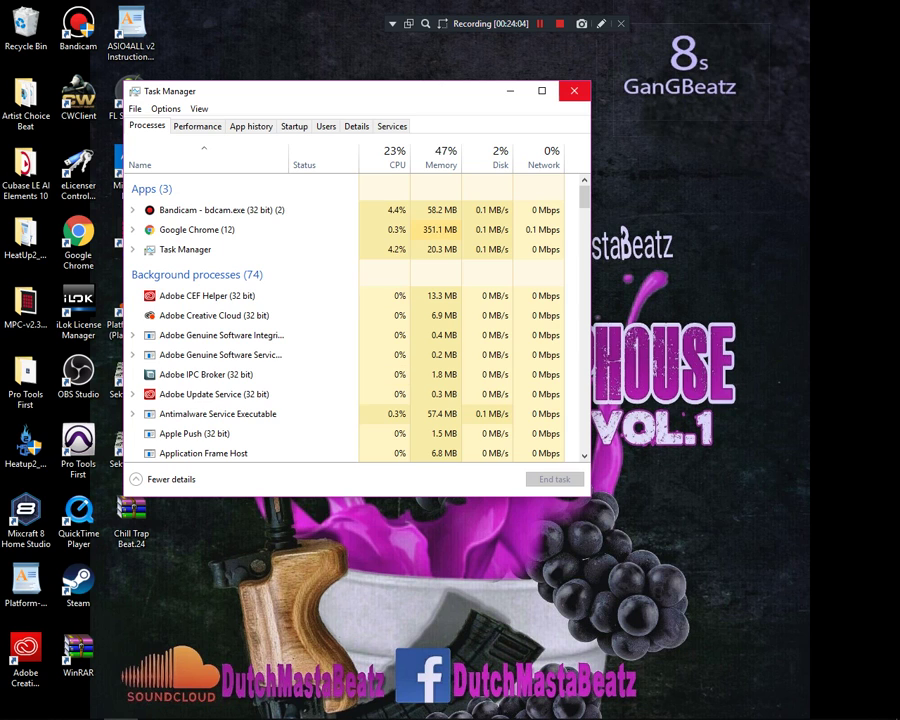
{"action": "left_click", "coordinate": [574, 91]}
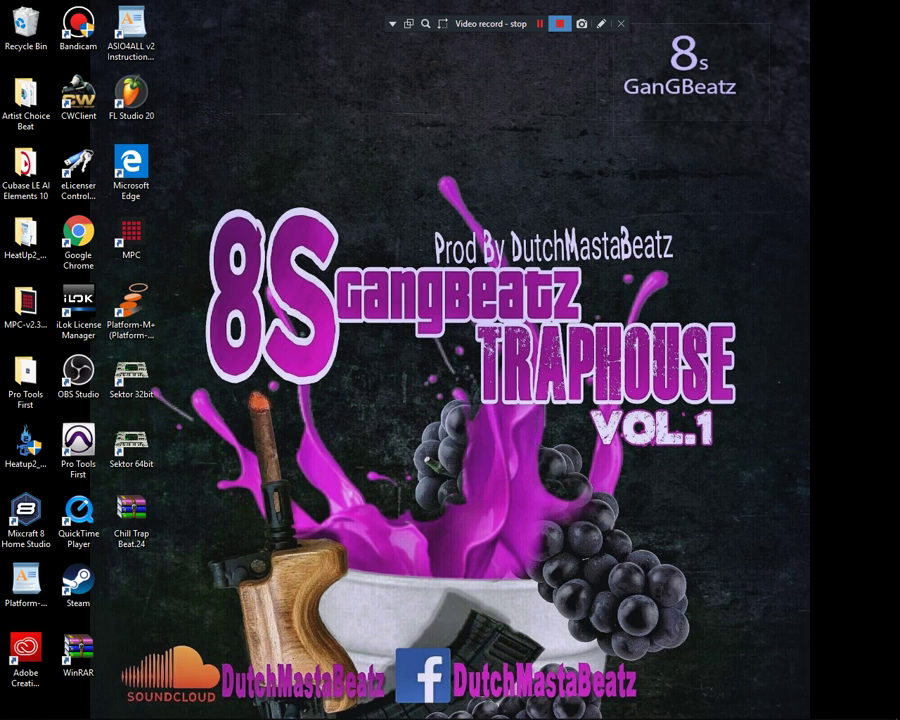
Step: Reopen the recent project OPS in FL Studio
{"action": "left_click", "coordinate": [362, 706]}
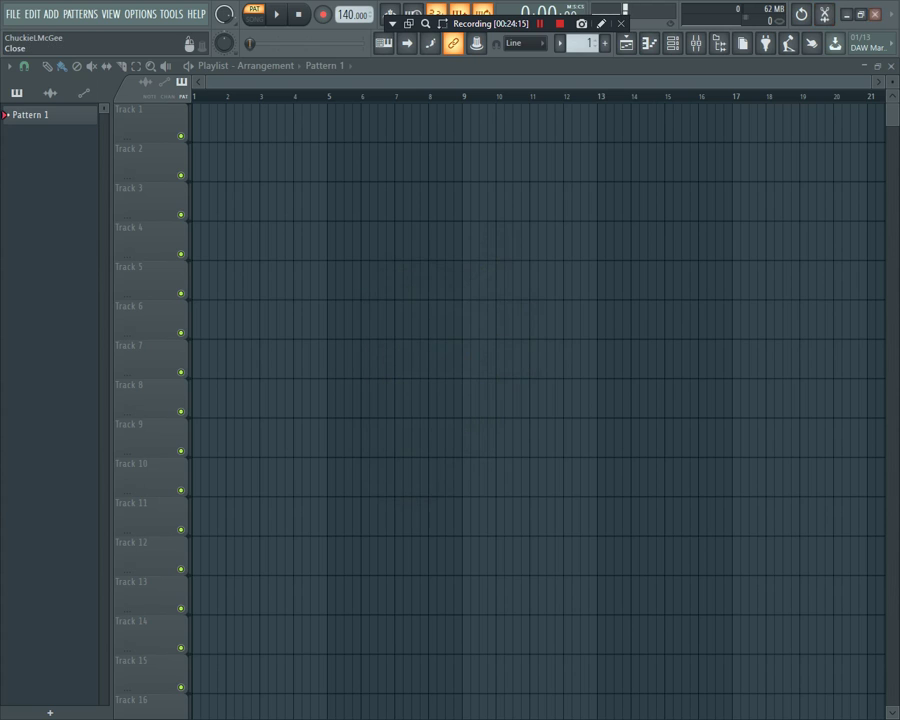
{"action": "left_click", "coordinate": [846, 14]}
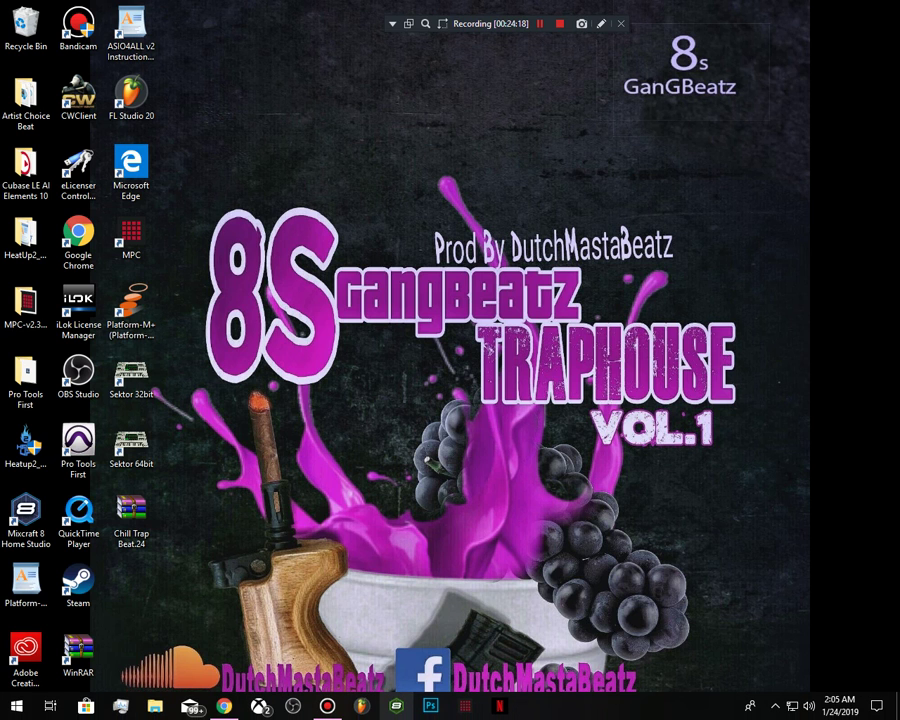
{"action": "right_click", "coordinate": [361, 706]}
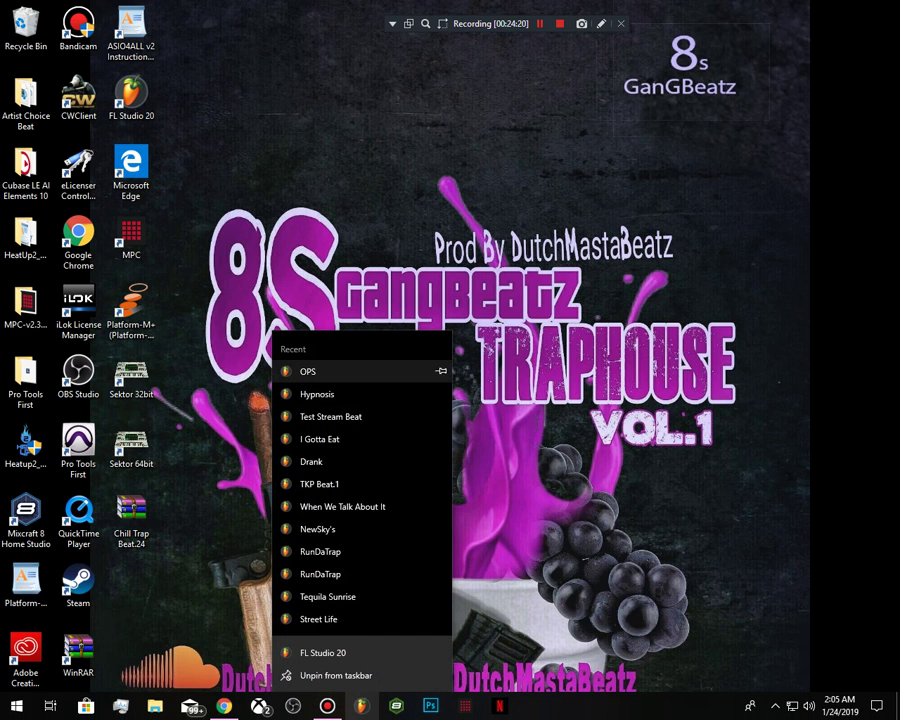
{"action": "left_click", "coordinate": [425, 372]}
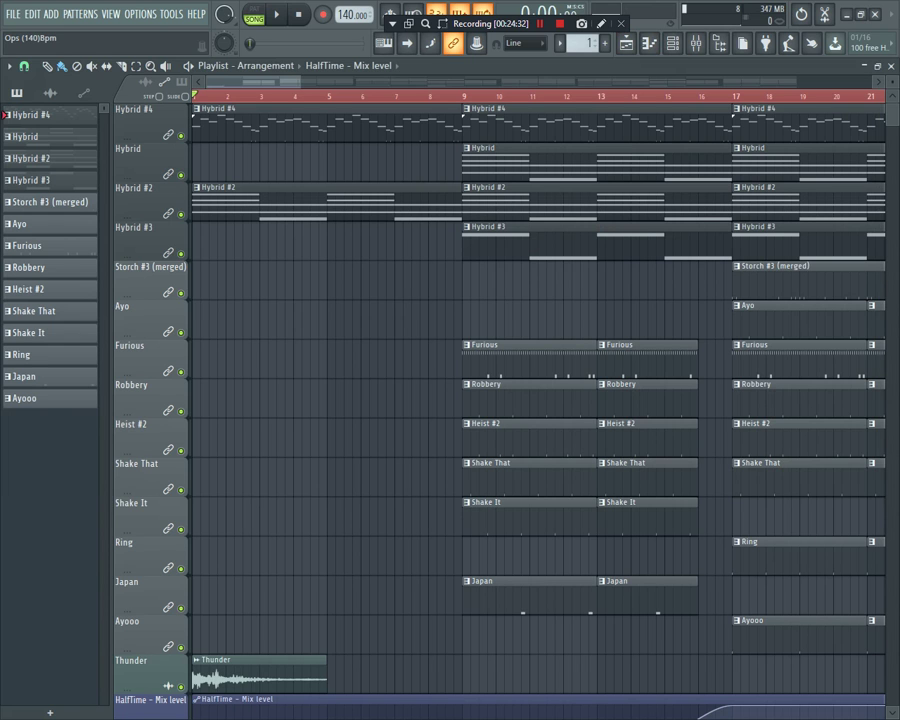
Step: Close the playlist, Fruity parametric EQ 2, mixer and channel rack windows and save the project
{"action": "key", "text": "shift+4"}
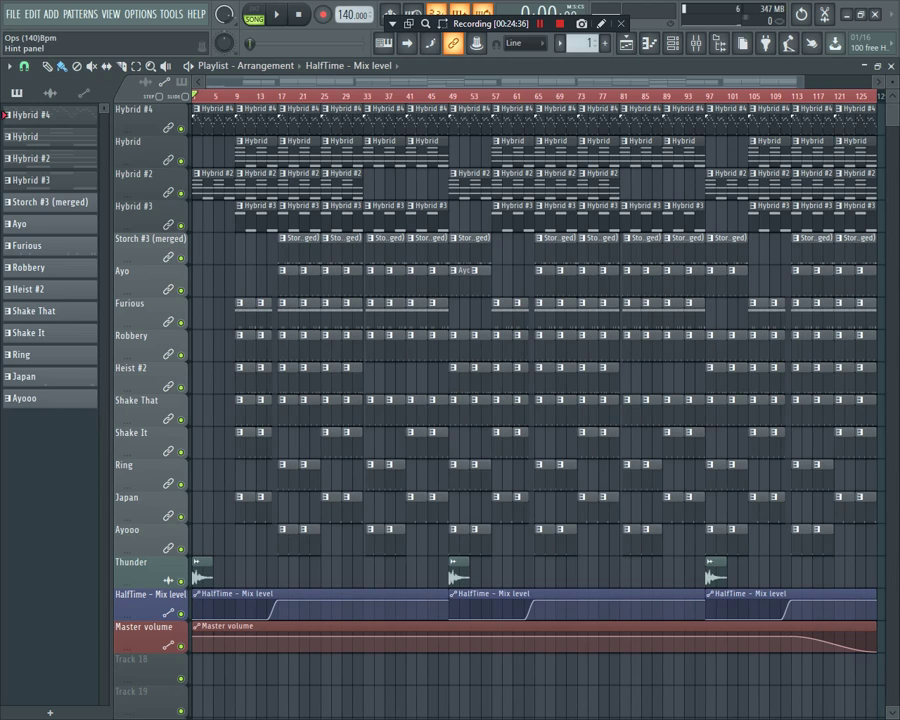
{"action": "left_click", "coordinate": [14, 14]}
{"action": "left_click", "coordinate": [40, 79]}
{"action": "left_click", "coordinate": [890, 66]}
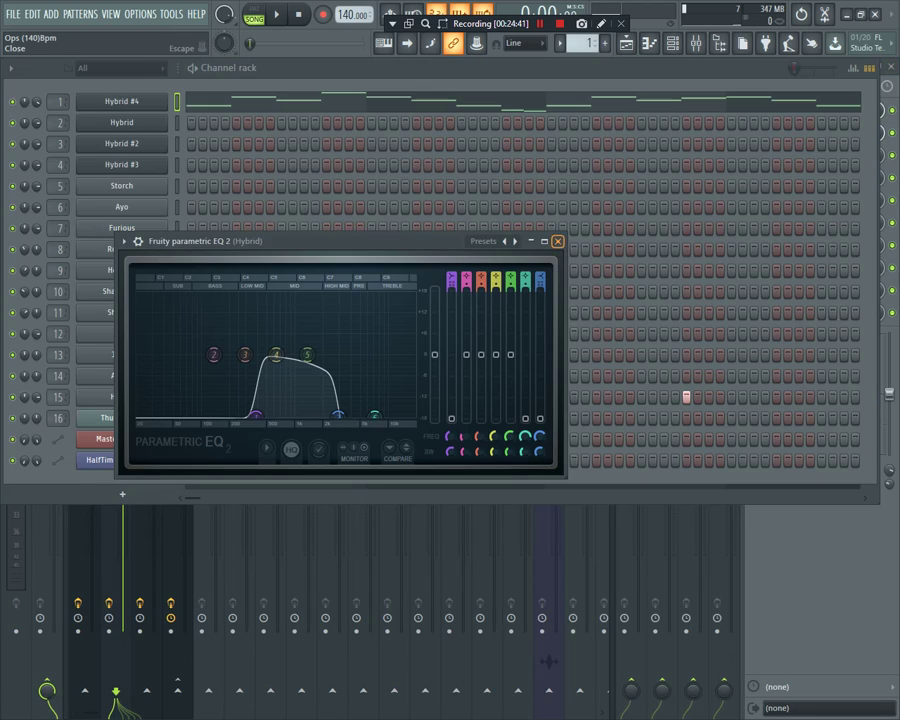
{"action": "left_click", "coordinate": [557, 241]}
{"action": "key", "text": "F9"}
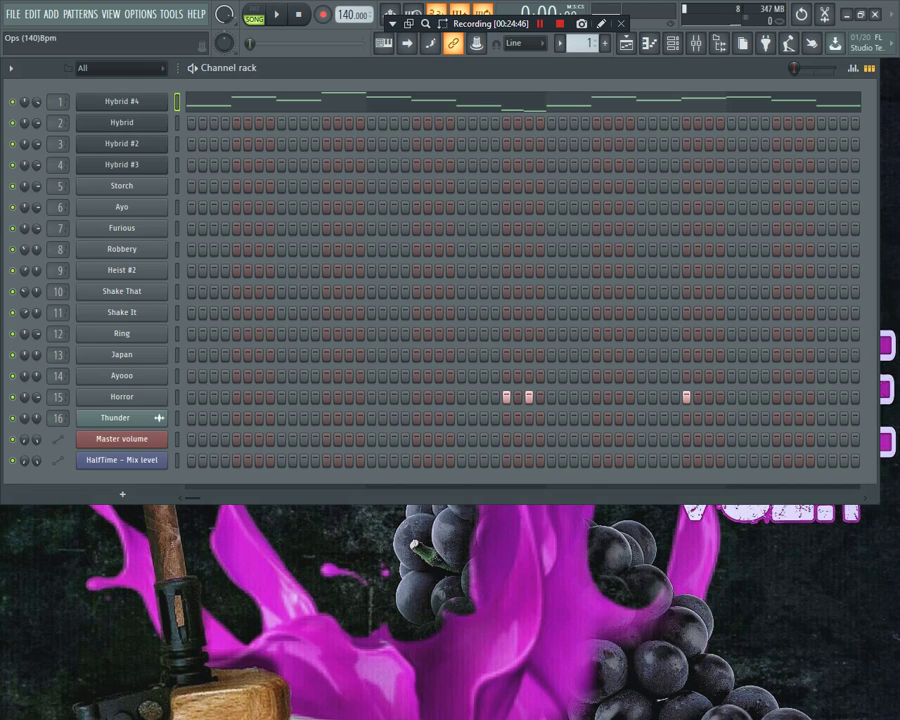
{"action": "key", "text": "F6"}
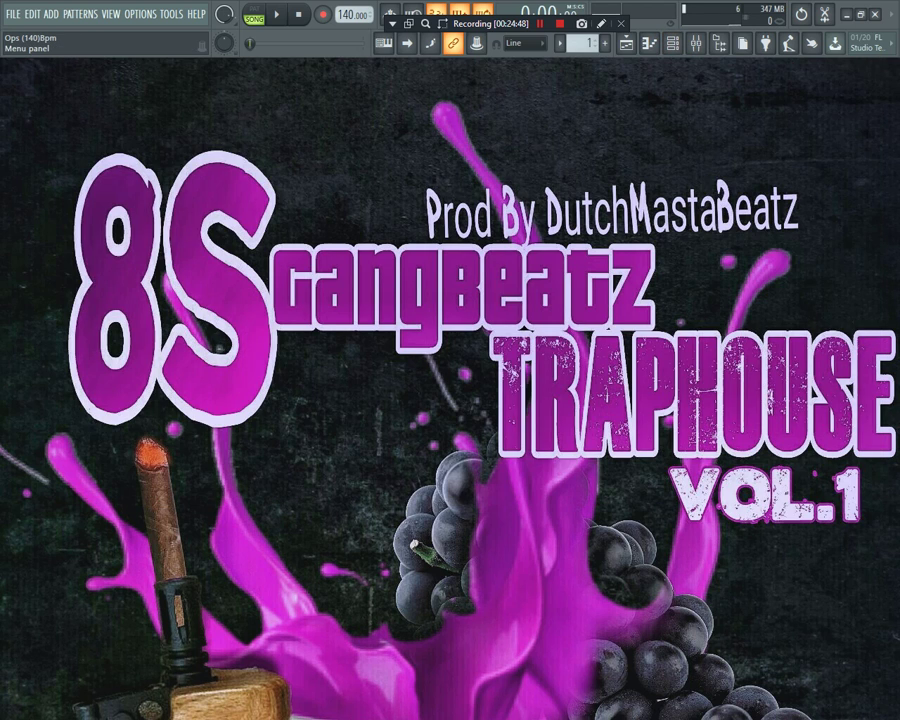
{"action": "left_click", "coordinate": [13, 14]}
{"action": "left_click", "coordinate": [25, 79]}
Step: Set up an MP3 export named OPS in the favorite folder DMB Production (DeskTopBeats)
{"action": "left_click", "coordinate": [13, 14]}
{"action": "mouse_move", "coordinate": [40, 137]}
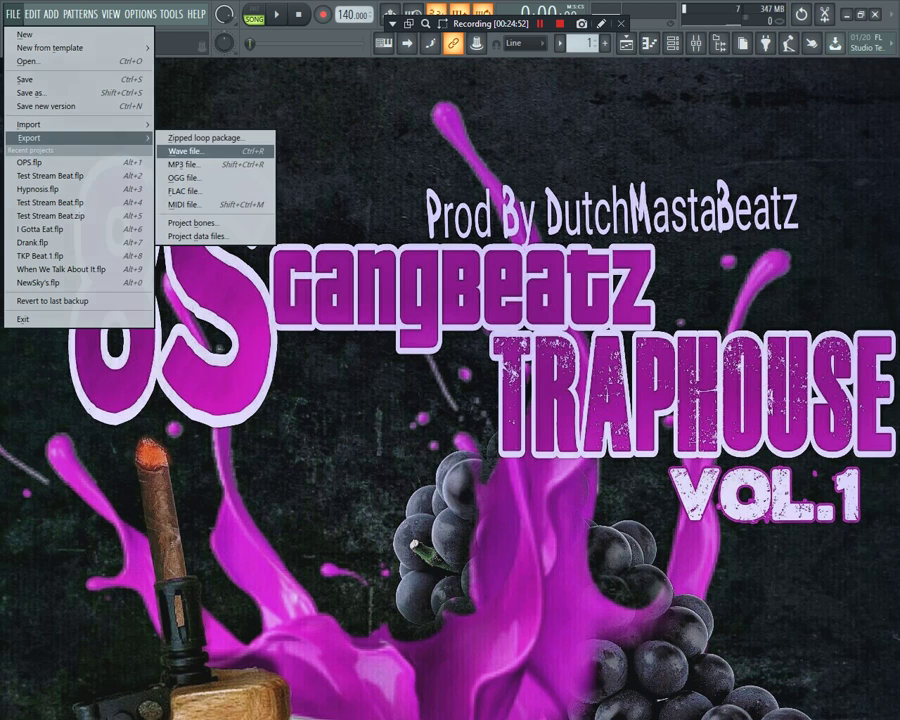
{"action": "left_click", "coordinate": [185, 164]}
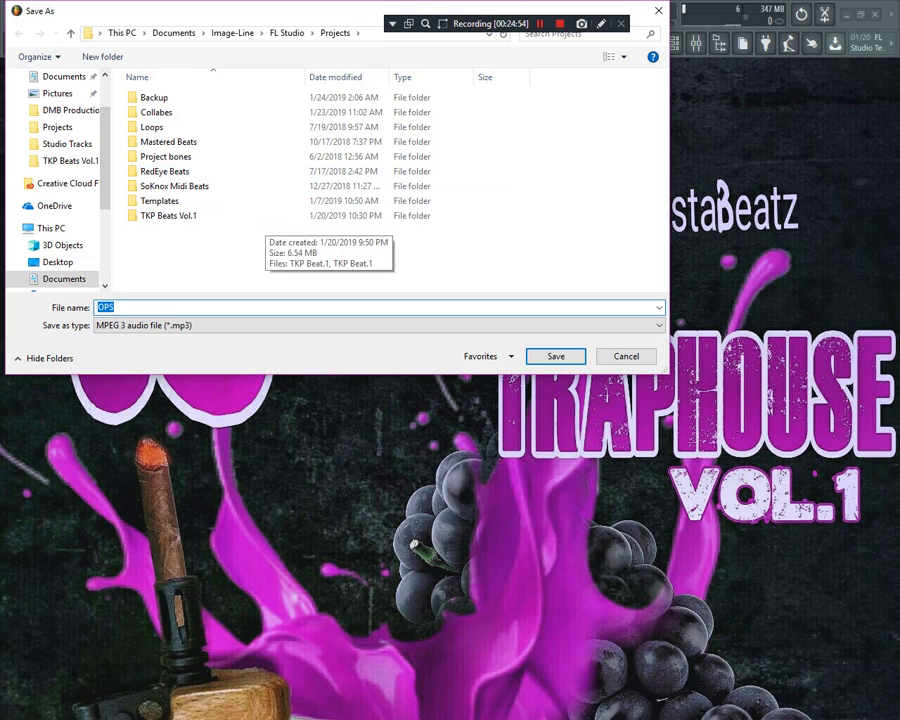
{"action": "left_click", "coordinate": [488, 356]}
{"action": "key", "text": "Down"}
{"action": "key", "text": "Down"}
{"action": "key", "text": "Down"}
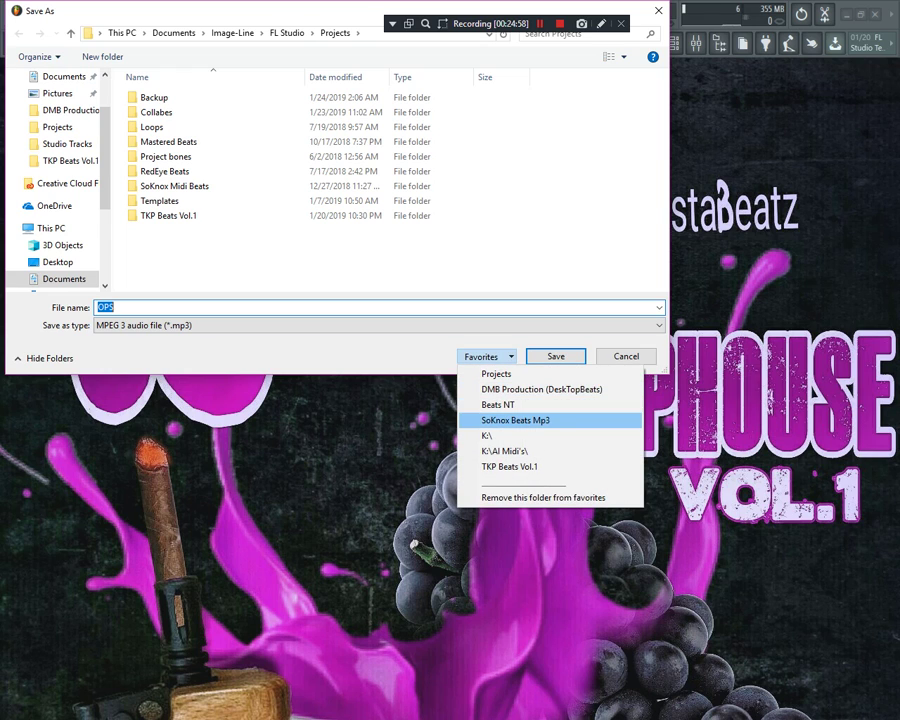
{"action": "key", "text": "Up"}
{"action": "key", "text": "Up"}
{"action": "key", "text": "Up"}
{"action": "key", "text": "Down"}
{"action": "key", "text": "Return"}
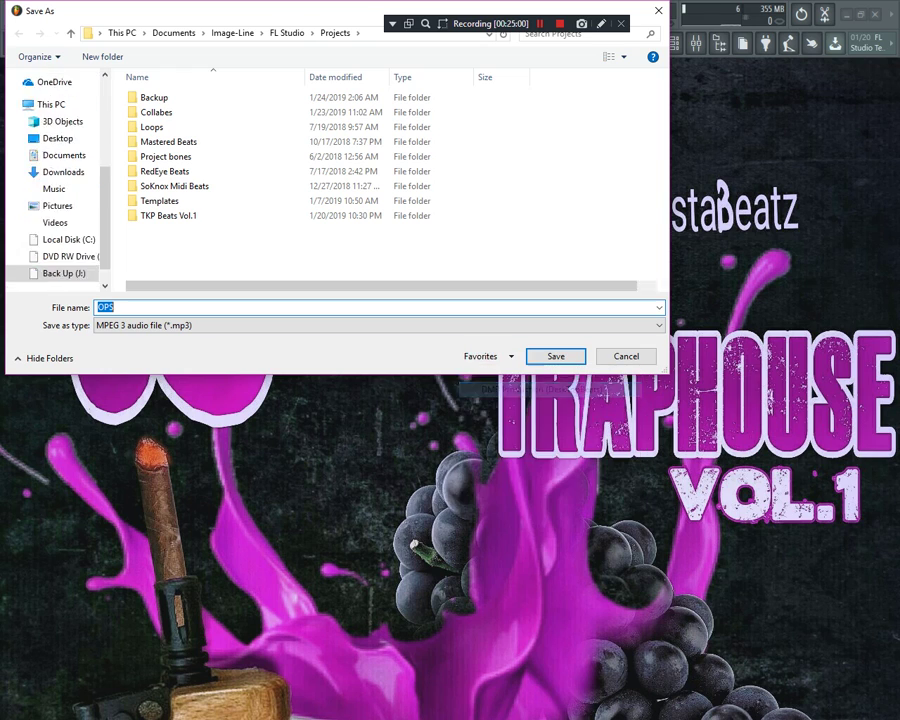
Step: Save the MP3 export as OPS, replacing the earlier file, and start rendering the song
{"action": "key", "text": "Return"}
{"action": "key", "text": "Left"}
{"action": "key", "text": "Return"}
{"action": "left_click", "coordinate": [482, 483]}
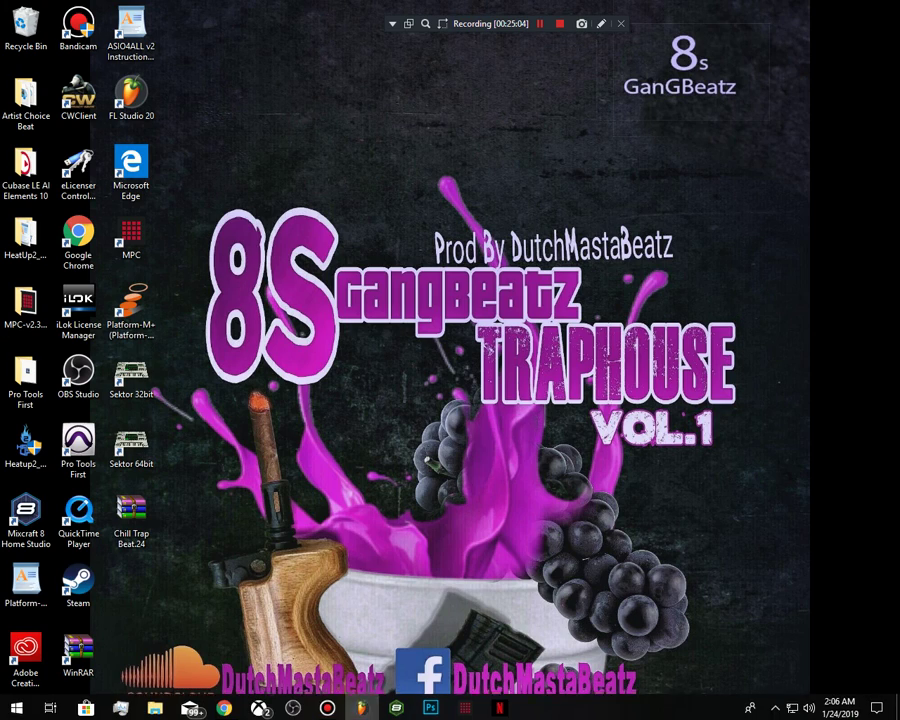